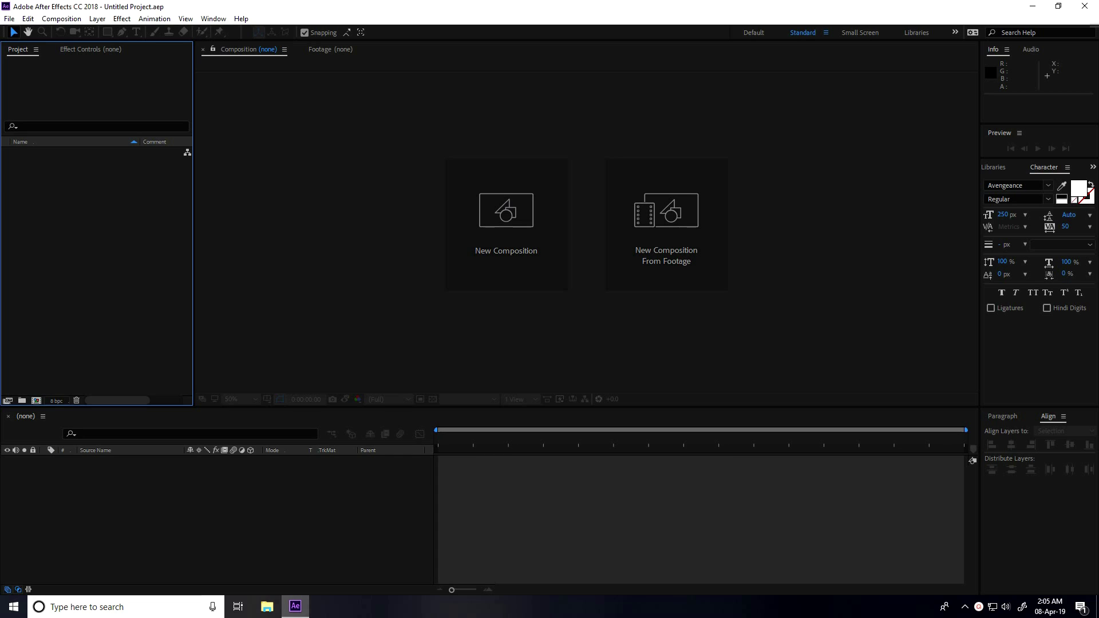
- Create a composition named LOGO ANIMATION using the HDTV 1080 29.97 preset
{"action": "left_click", "coordinate": [521, 255]}
{"action": "left_click", "coordinate": [442, 173]}
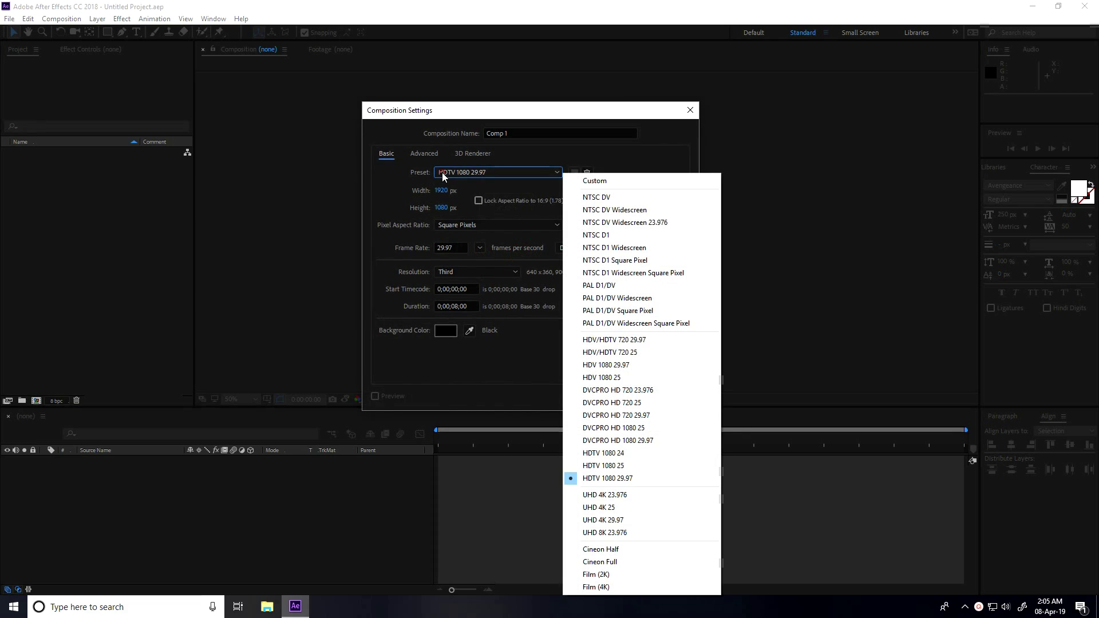
{"action": "left_click", "coordinate": [640, 486]}
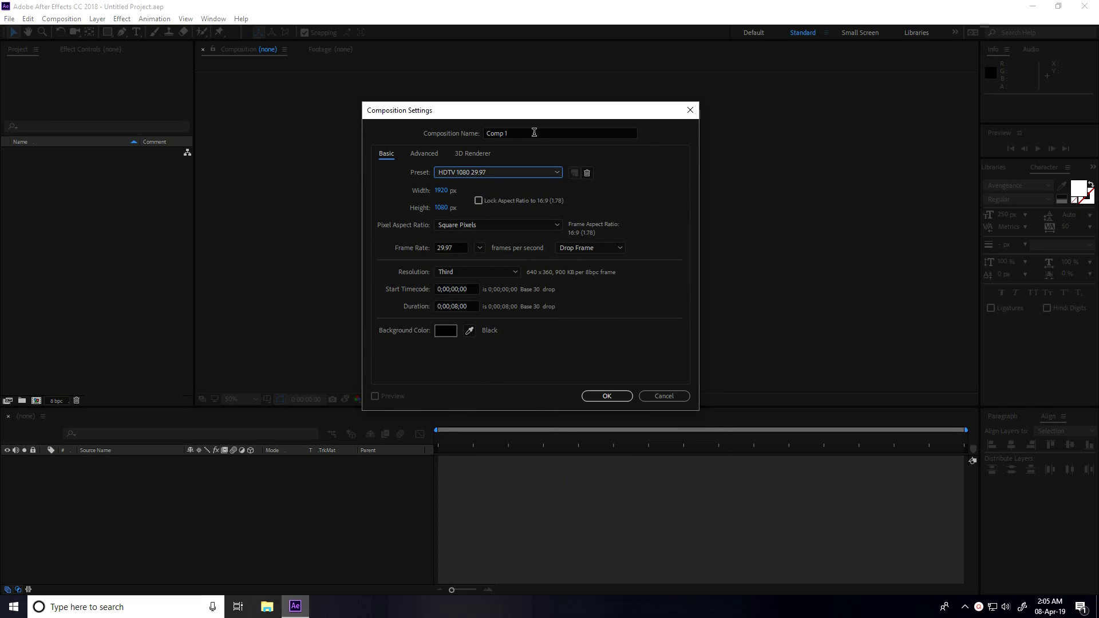
{"action": "left_click_drag", "start_coordinate": [534, 134], "coordinate": [480, 138]}
{"action": "key", "text": "BackSpace"}
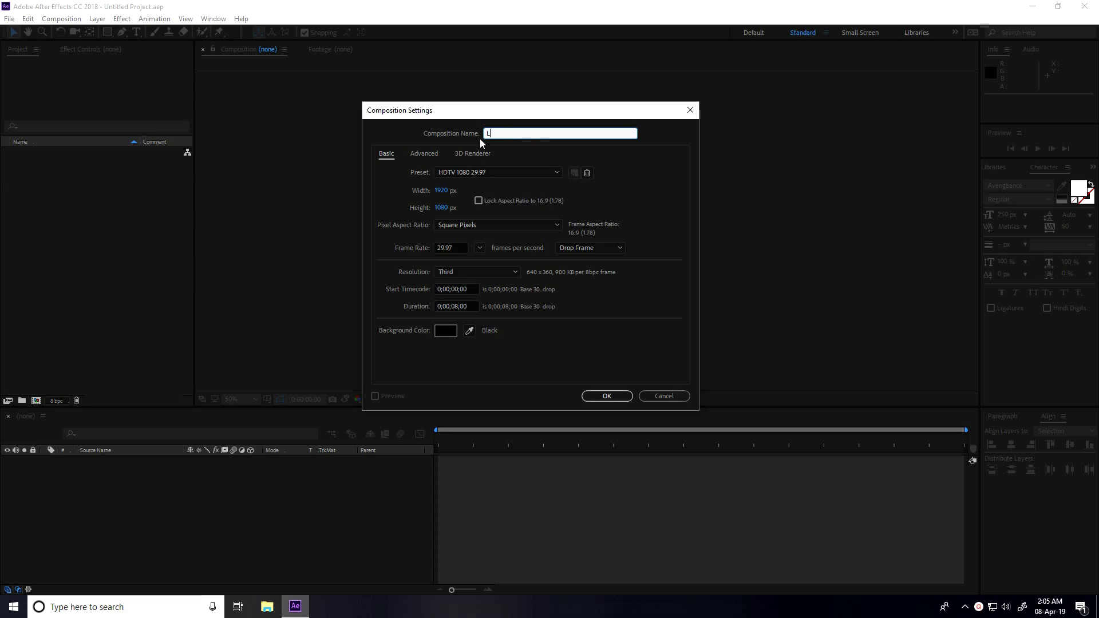
{"action": "type", "text": "LOGO ANIMATION"}
{"action": "left_click", "coordinate": [607, 397]}
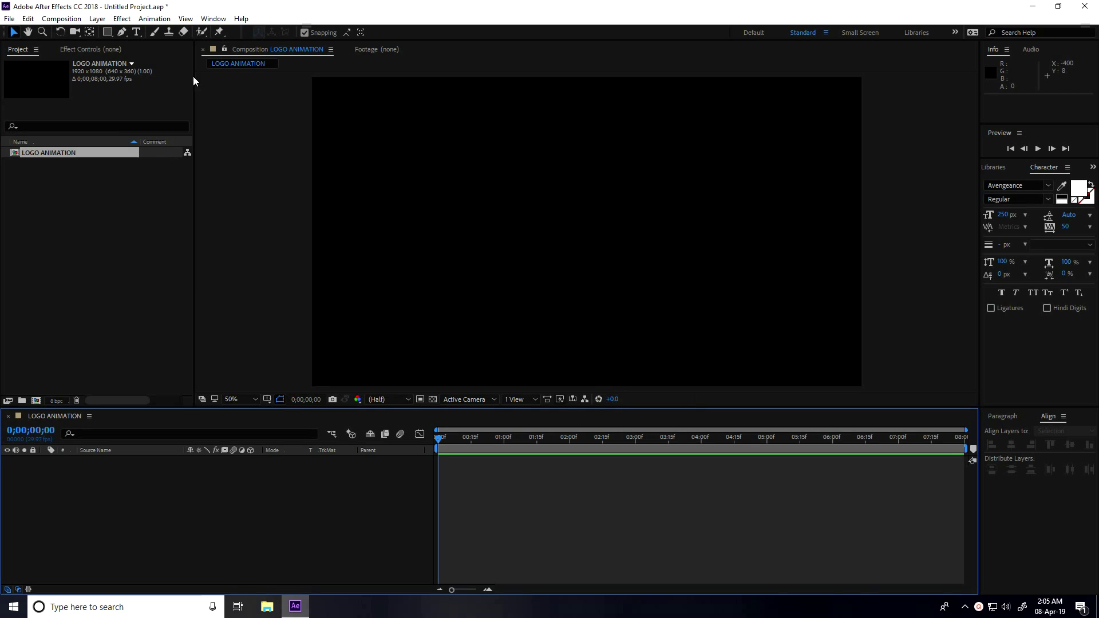
- Add a text layer reading AVENGERS to the composition
{"action": "left_click", "coordinate": [137, 33]}
{"action": "left_click", "coordinate": [369, 231]}
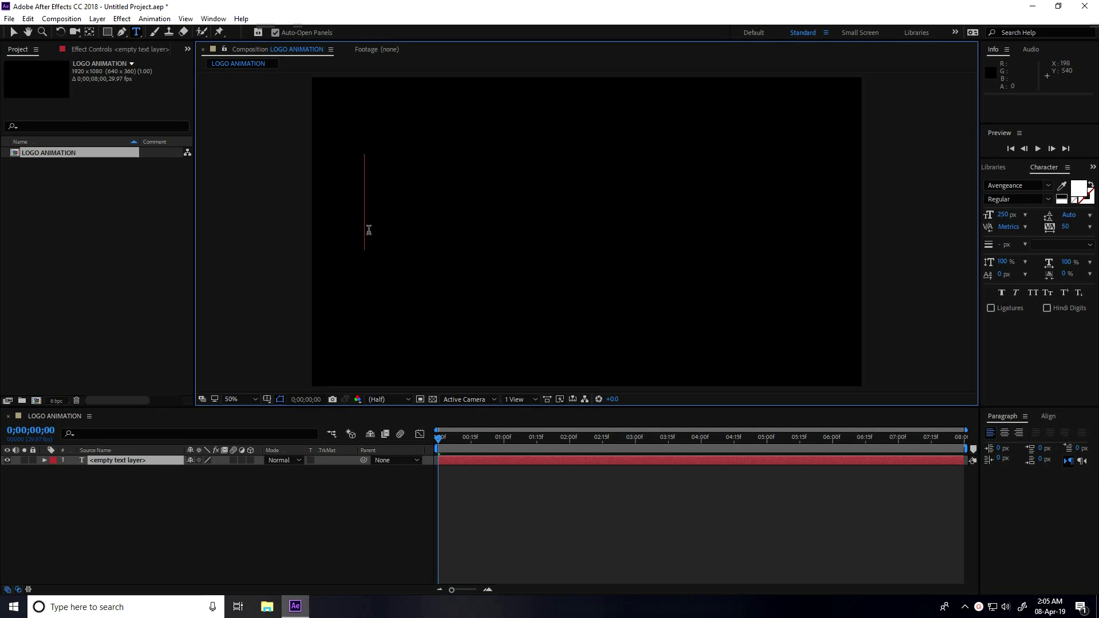
{"action": "type", "text": "A"}
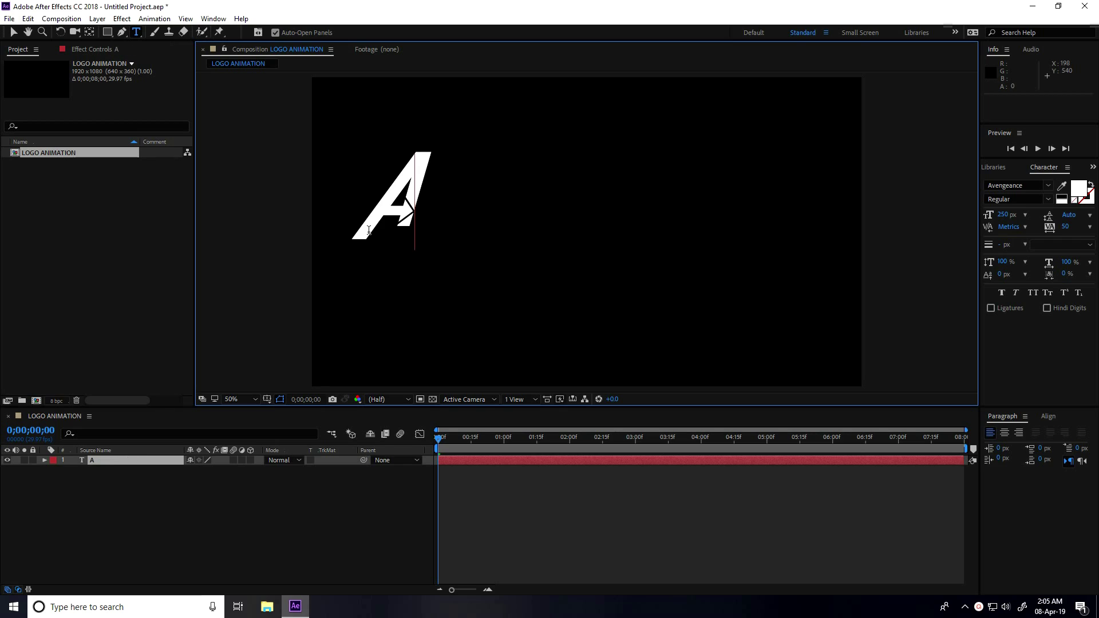
{"action": "type", "text": "VE"}
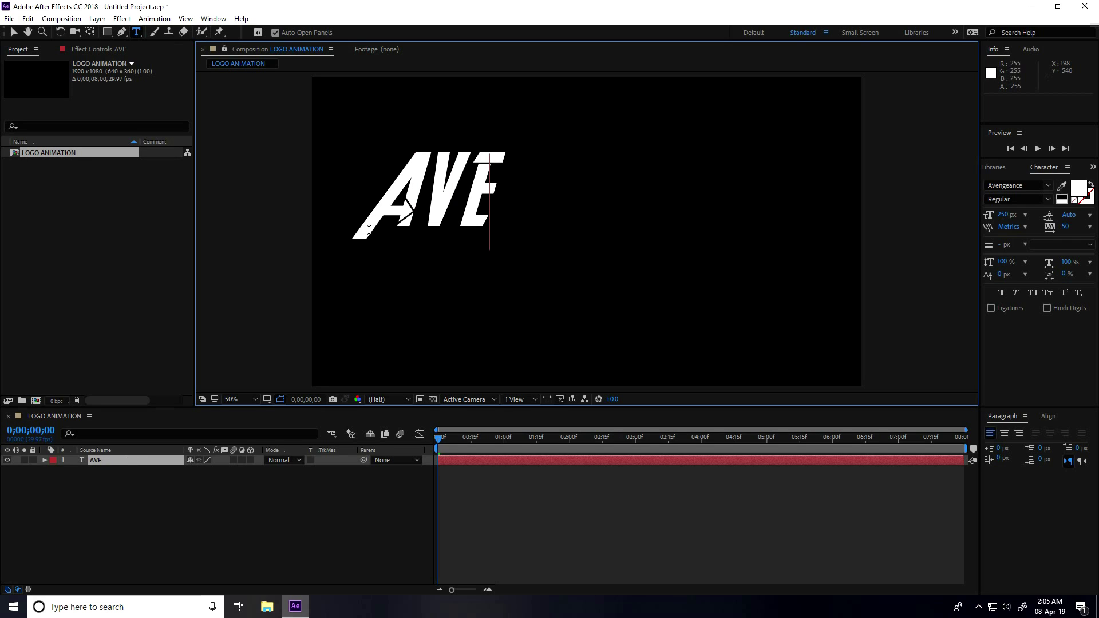
{"action": "type", "text": "NGERS"}
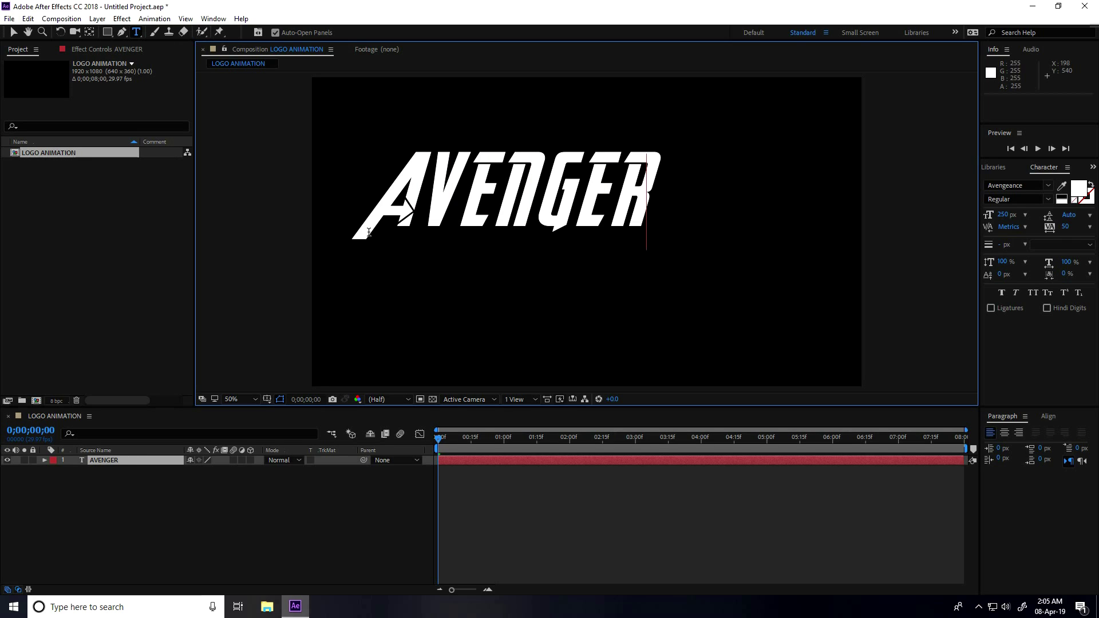
{"action": "left_click", "coordinate": [14, 32]}
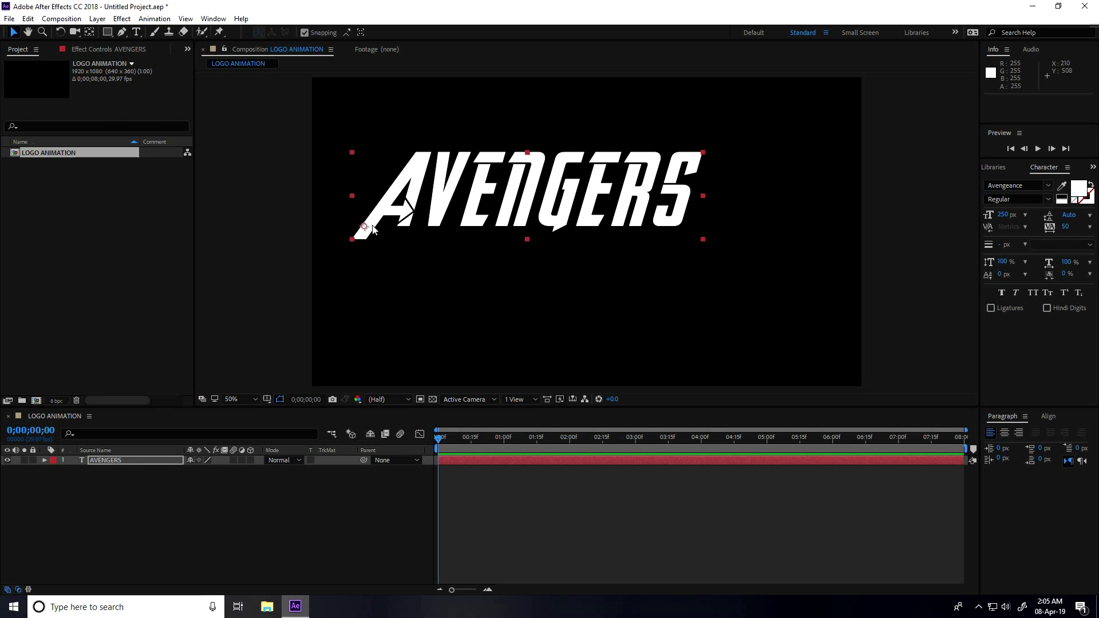
- Center the AVENGERS layer's anchor point in its content and align the text horizontally and vertically to the composition's center
{"action": "left_click", "coordinate": [569, 203]}
{"action": "key", "text": "ctrl+alt+Home"}
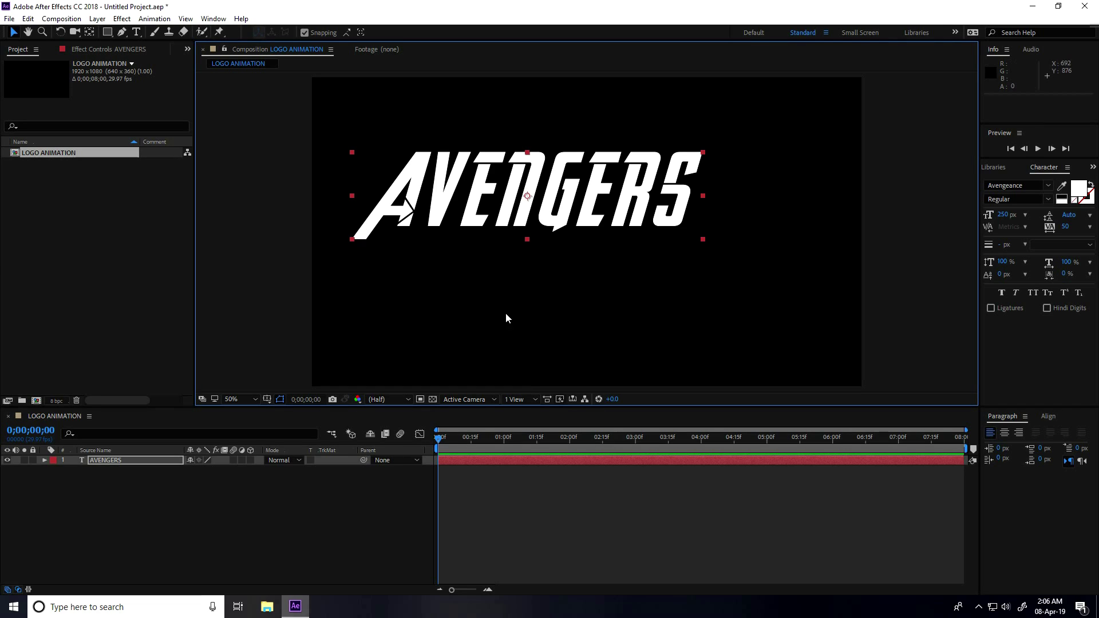
{"action": "left_click", "coordinate": [1049, 417]}
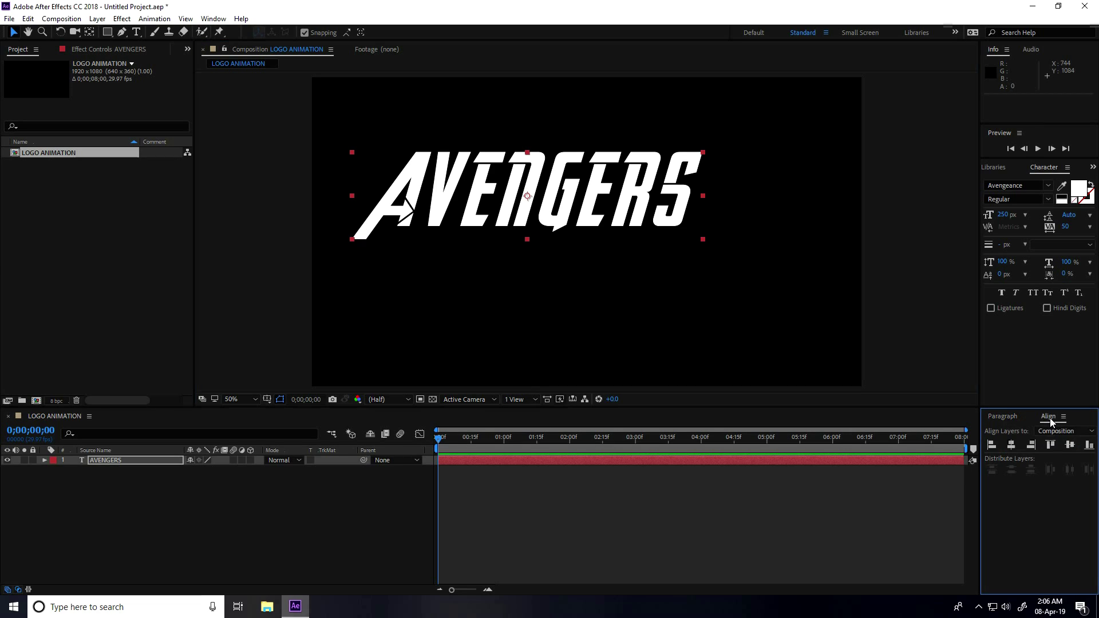
{"action": "left_click", "coordinate": [1012, 447]}
{"action": "left_click", "coordinate": [1070, 446]}
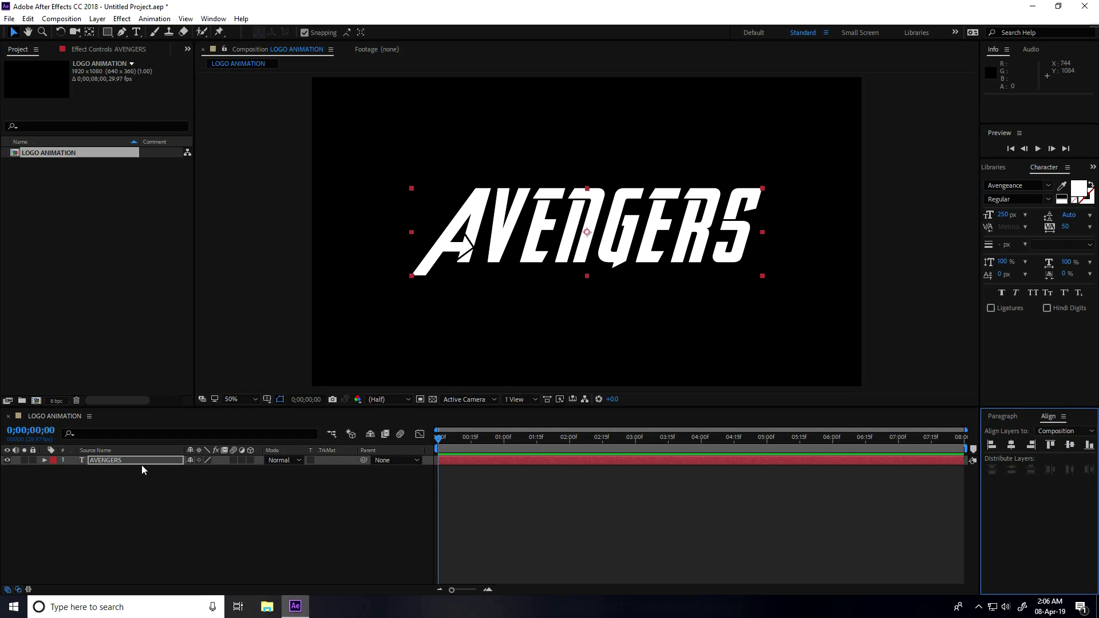
- Pre-compose the AVENGERS layer into a new composition named TEXT
{"action": "left_click", "coordinate": [106, 461]}
{"action": "right_click", "coordinate": [110, 463]}
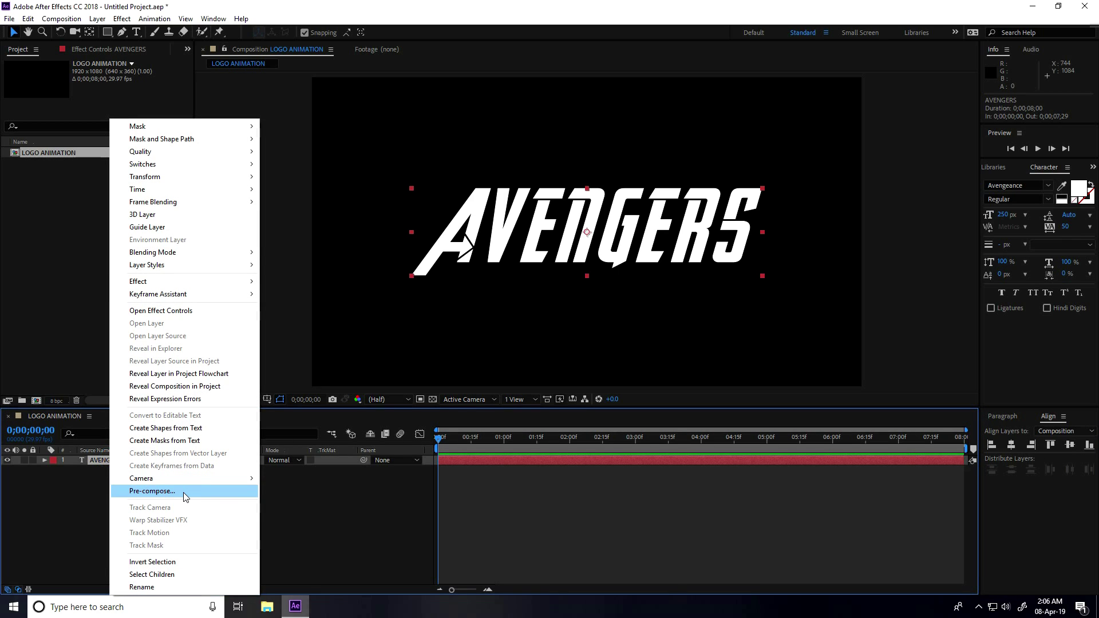
{"action": "left_click", "coordinate": [152, 492]}
{"action": "key", "text": "BackSpace"}
{"action": "type", "text": "TEXT"}
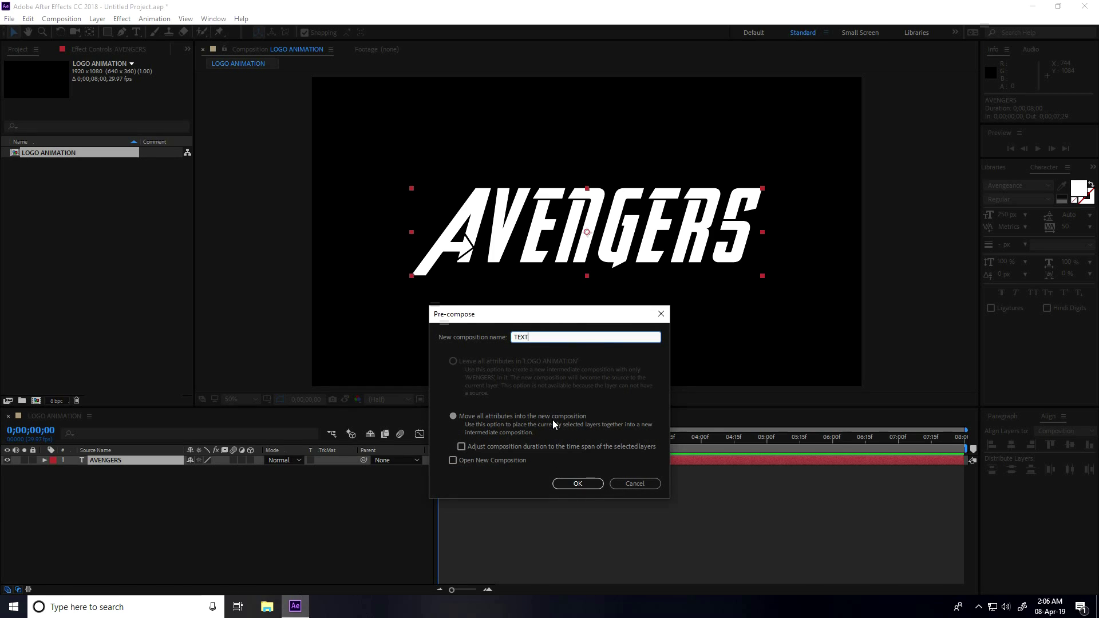
{"action": "left_click", "coordinate": [574, 484]}
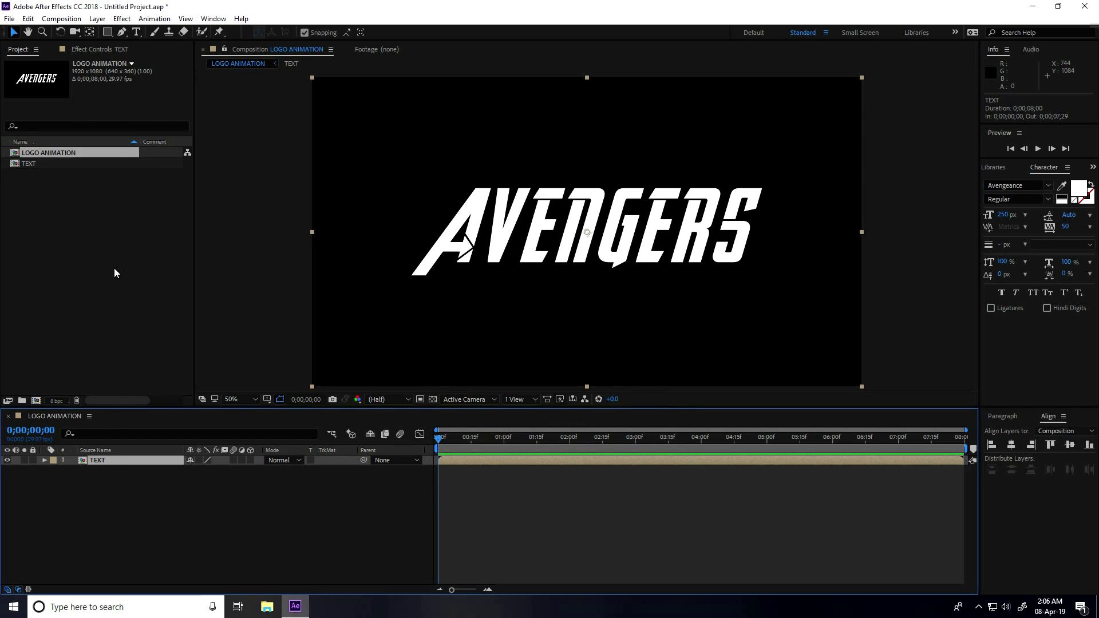
- Auto-trace the current frame of the TEXT layer's alpha channel onto a new layer and hide the TEXT layer
{"action": "left_click", "coordinate": [97, 19]}
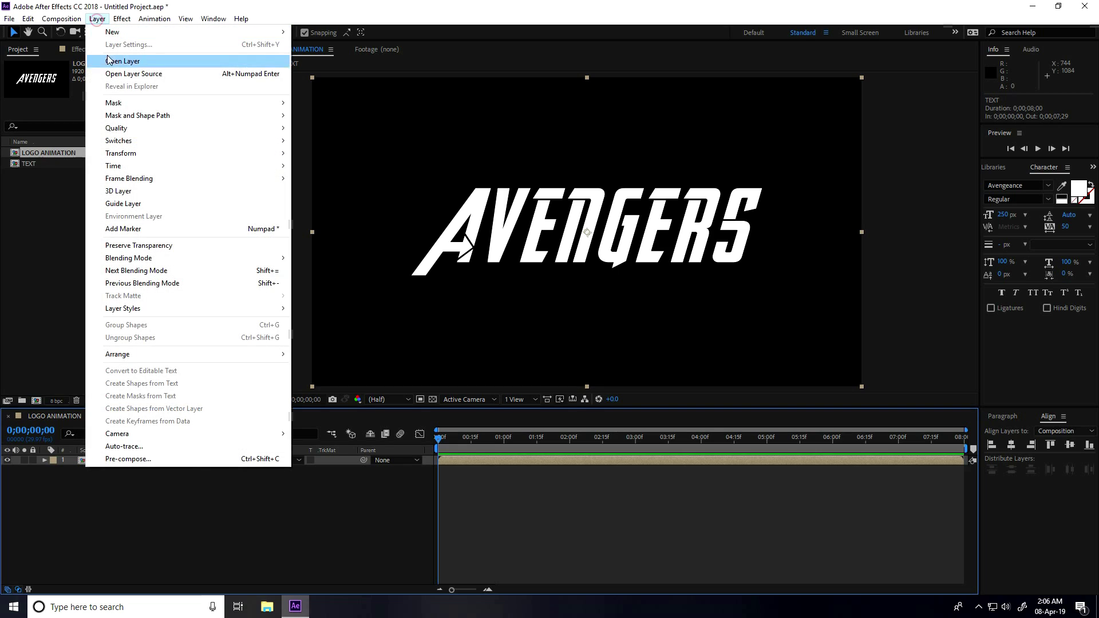
{"action": "left_click", "coordinate": [149, 447]}
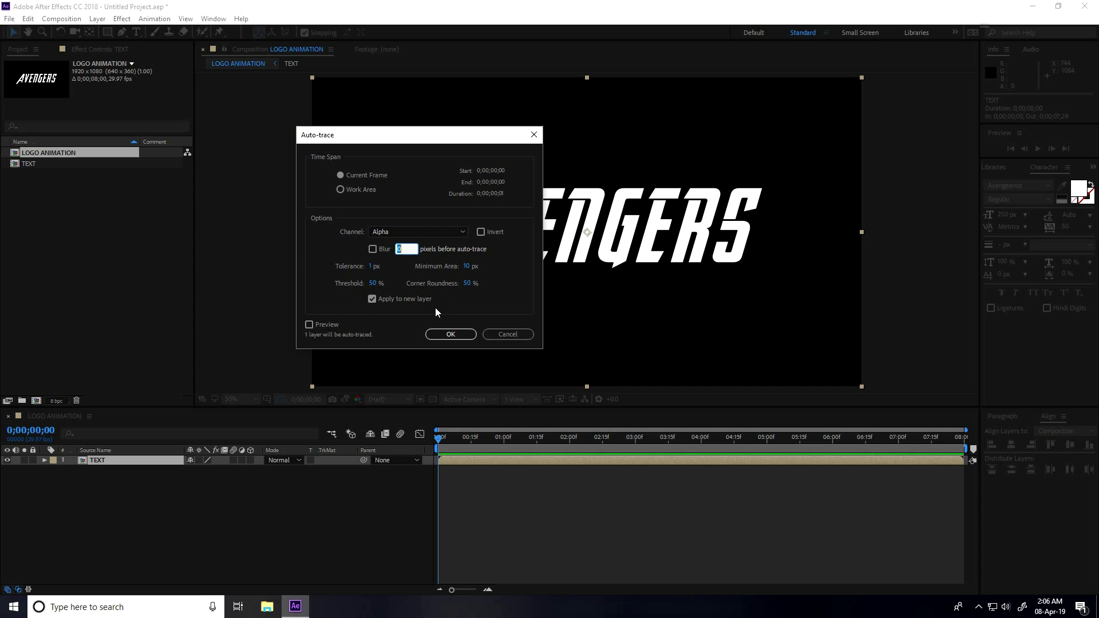
{"action": "left_click", "coordinate": [448, 334]}
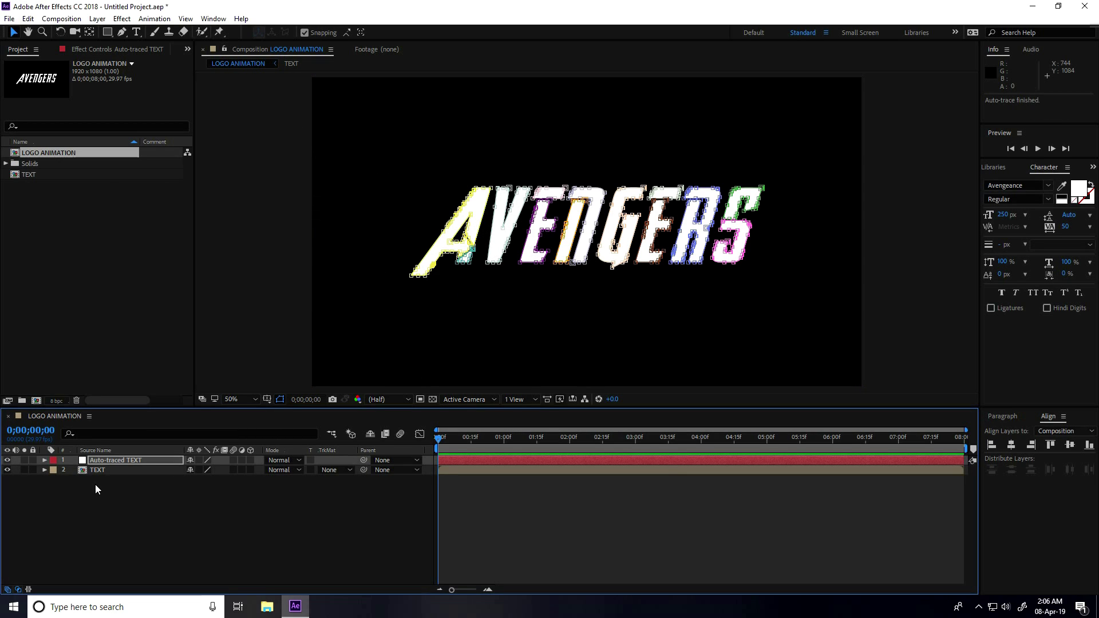
{"action": "left_click", "coordinate": [7, 470]}
- Rename the auto-traced layer to SABER 1
{"action": "left_click", "coordinate": [116, 460]}
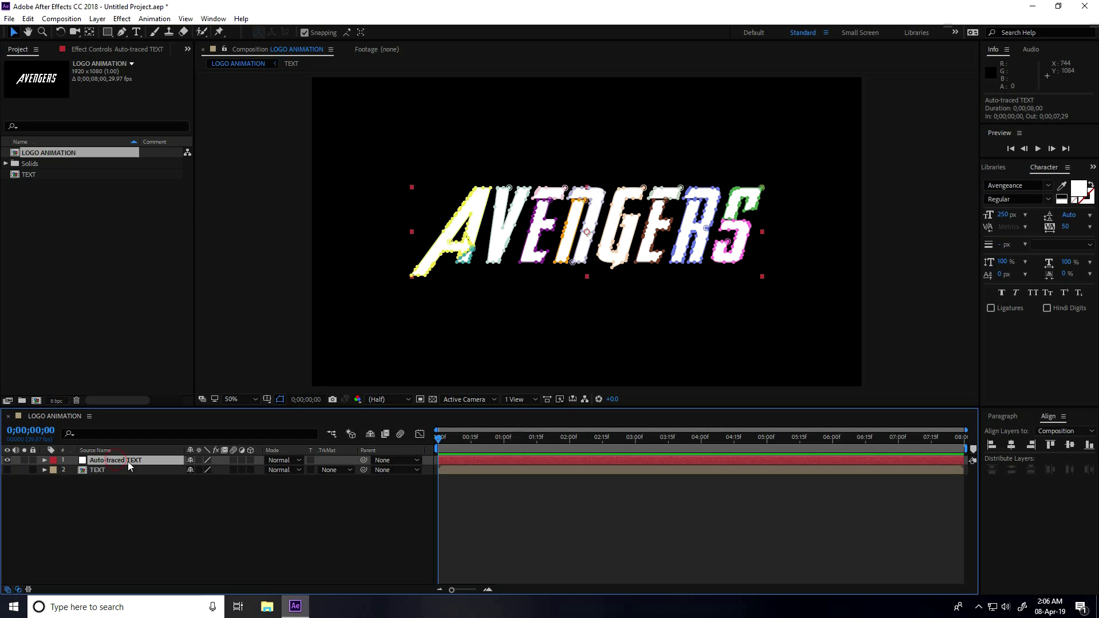
{"action": "right_click", "coordinate": [109, 460]}
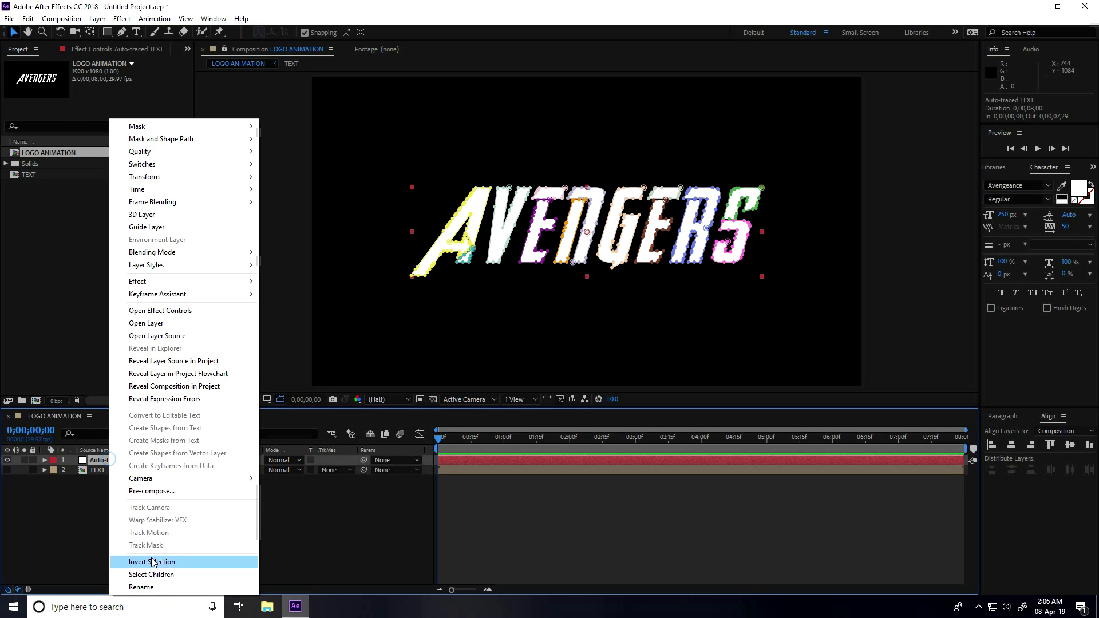
{"action": "left_click", "coordinate": [157, 589]}
{"action": "type", "text": "SABER 1"}
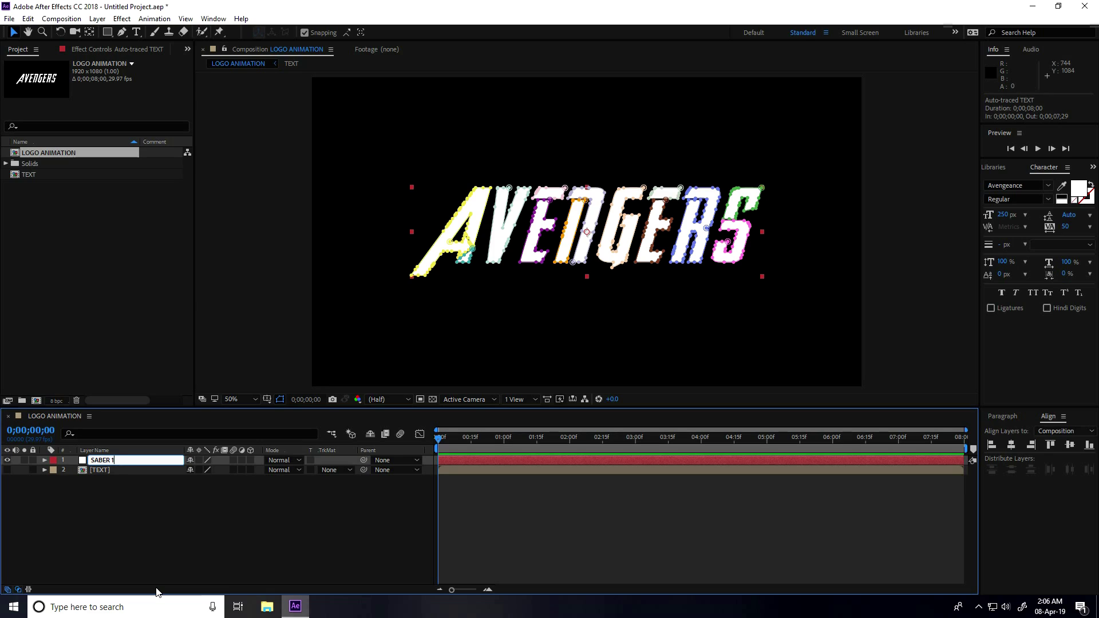
{"action": "left_click", "coordinate": [177, 519]}
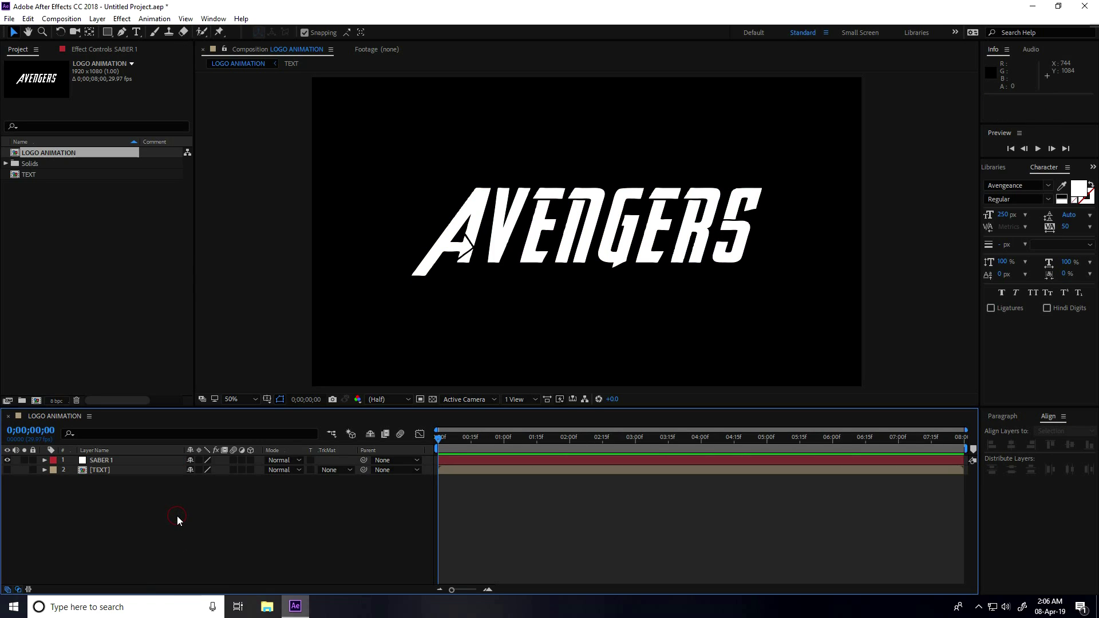
- Duplicate the SABER 1 layer twice
{"action": "left_click", "coordinate": [111, 462]}
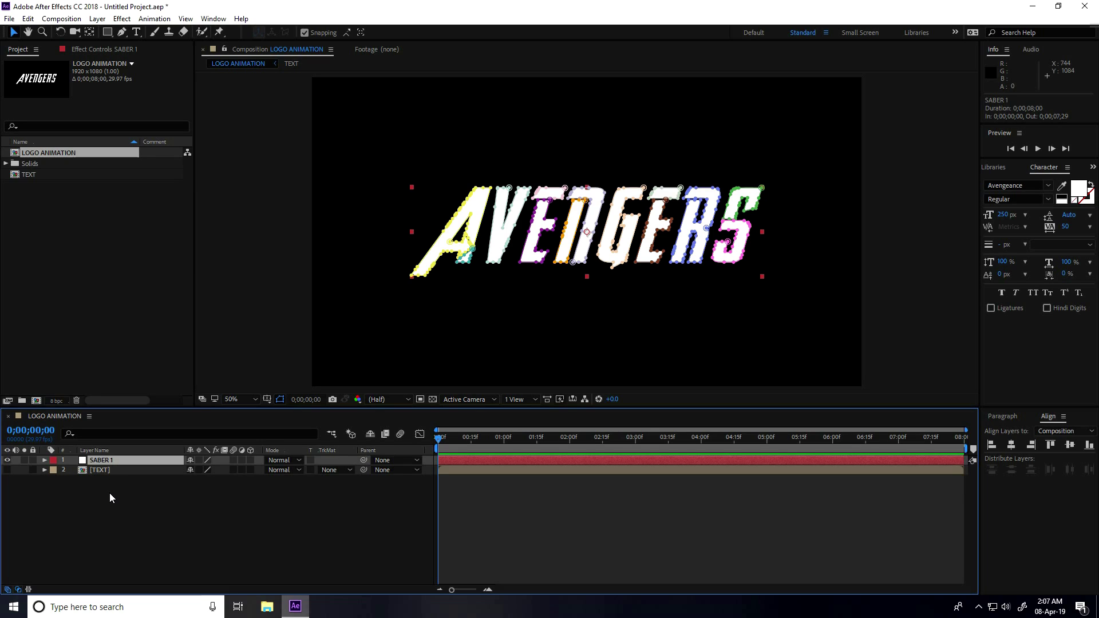
{"action": "key", "text": "ctrl+d"}
{"action": "key", "text": "ctrl+d"}
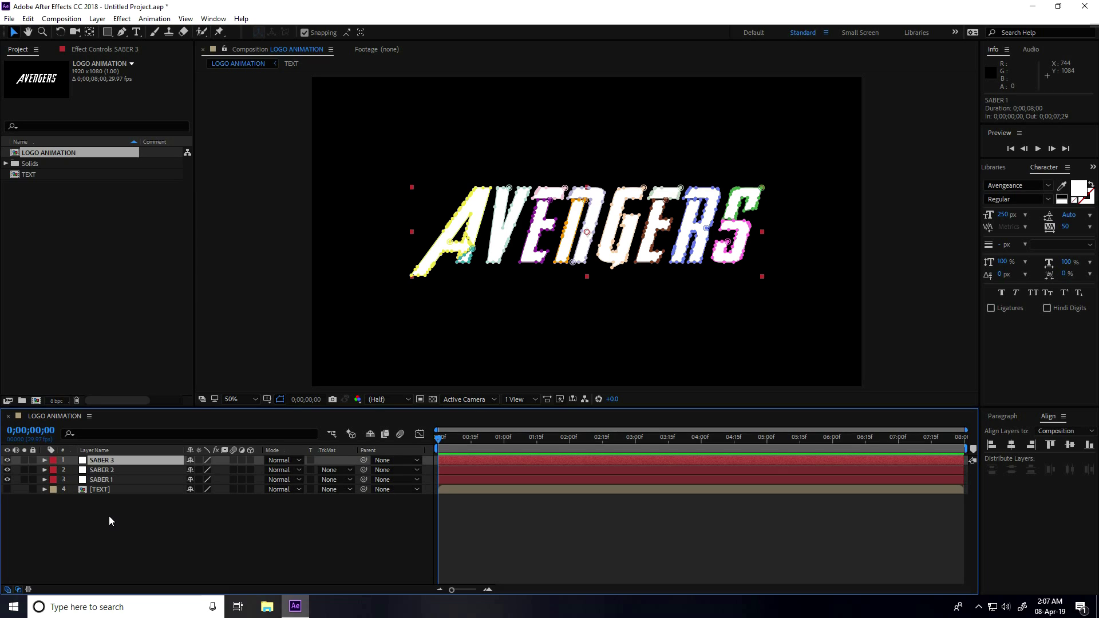
- Hide the SABER 3 and SABER 2 layers
{"action": "left_click", "coordinate": [112, 471]}
{"action": "left_click", "coordinate": [112, 480]}
{"action": "left_click", "coordinate": [112, 470]}
{"action": "left_click", "coordinate": [112, 460]}
{"action": "left_click", "coordinate": [7, 460]}
{"action": "left_click", "coordinate": [7, 471]}
- Apply the Video Copilot Saber effect to the SABER 1 layer and choose its Fire preset
{"action": "left_click", "coordinate": [105, 480]}
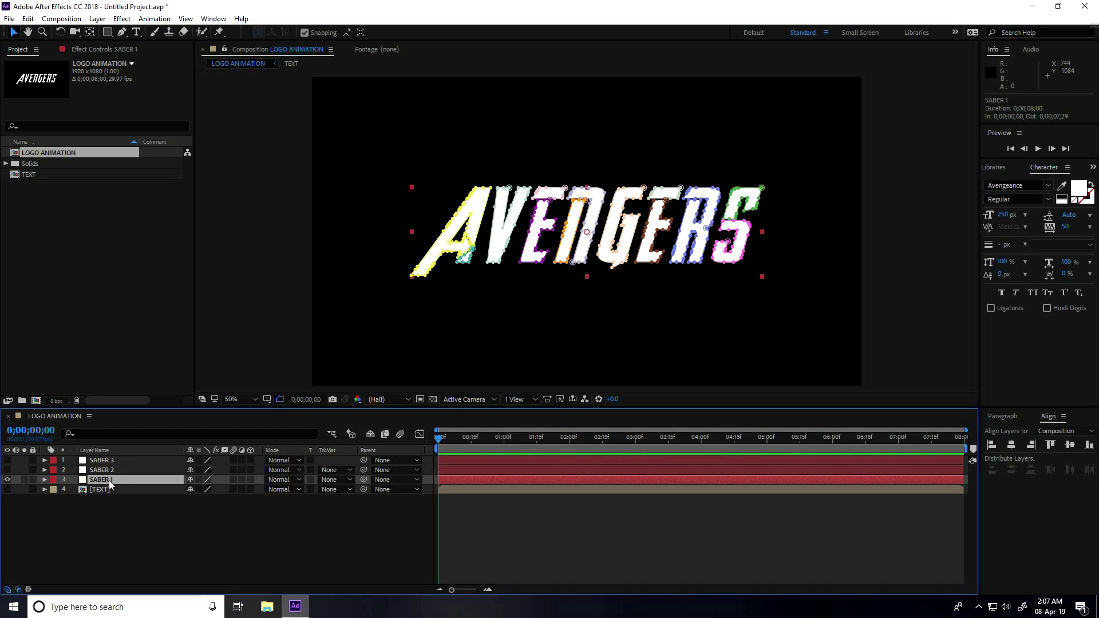
{"action": "left_click", "coordinate": [122, 21]}
{"action": "mouse_move", "coordinate": [176, 394]}
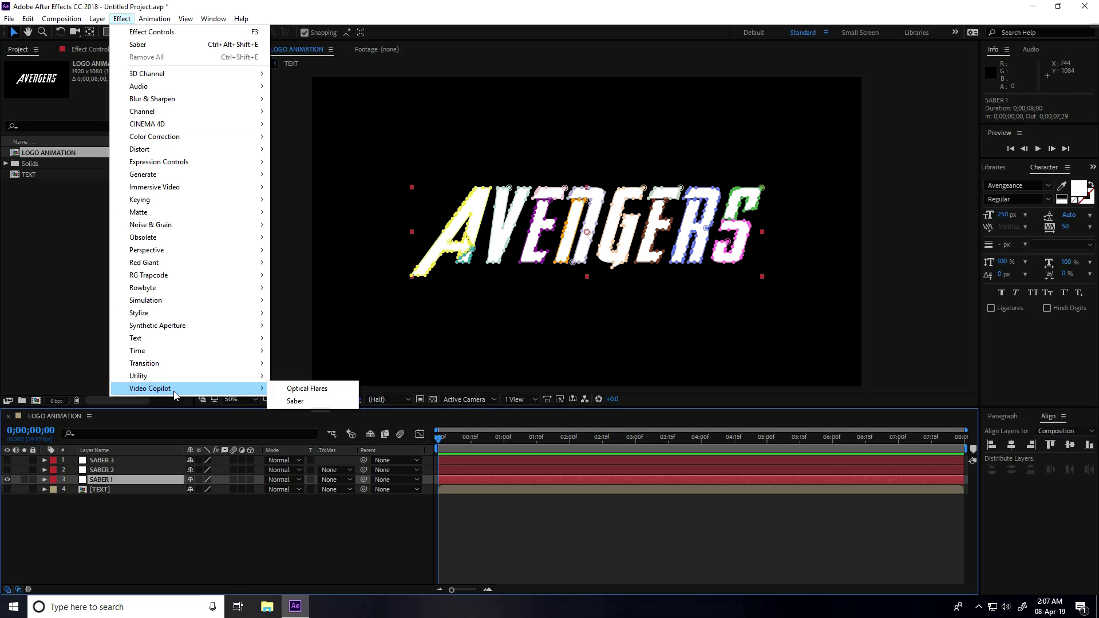
{"action": "left_click", "coordinate": [307, 402]}
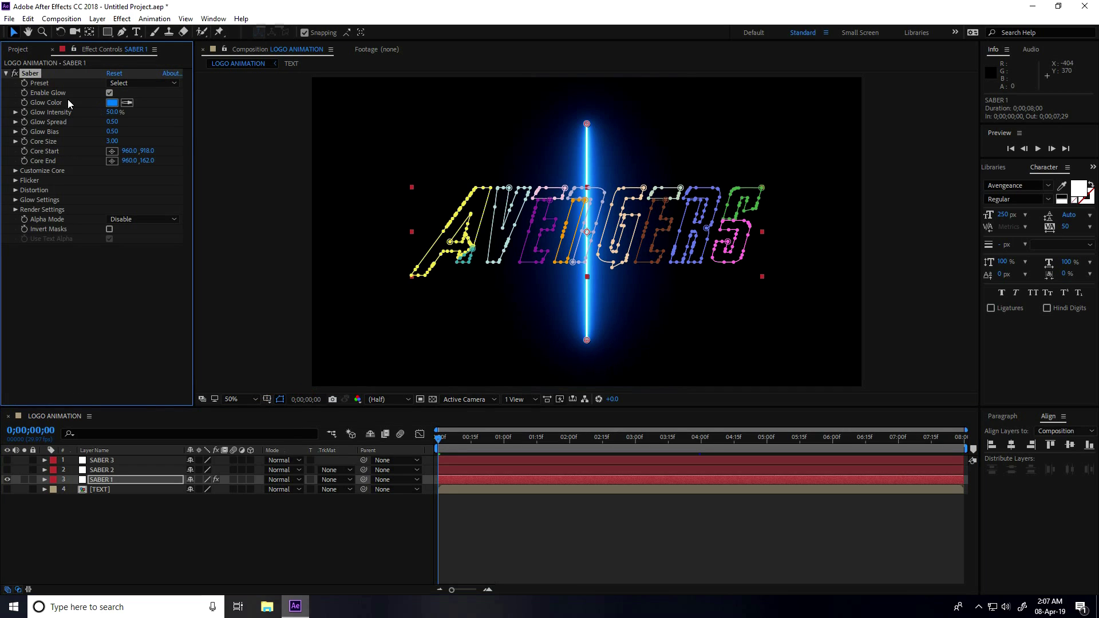
{"action": "left_click", "coordinate": [143, 83]}
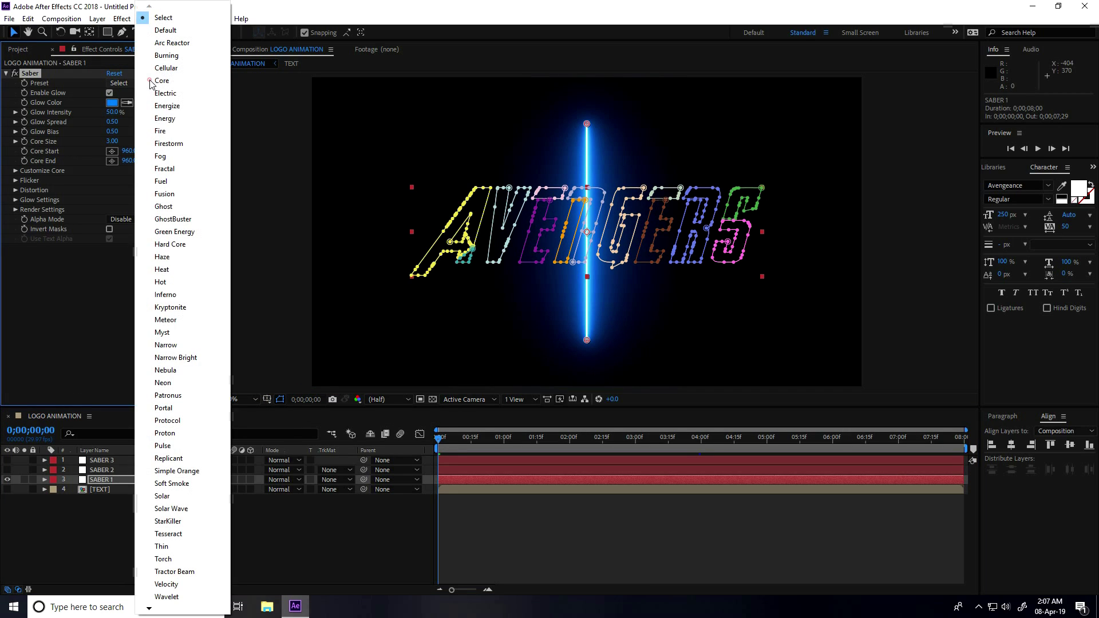
{"action": "left_click", "coordinate": [189, 134]}
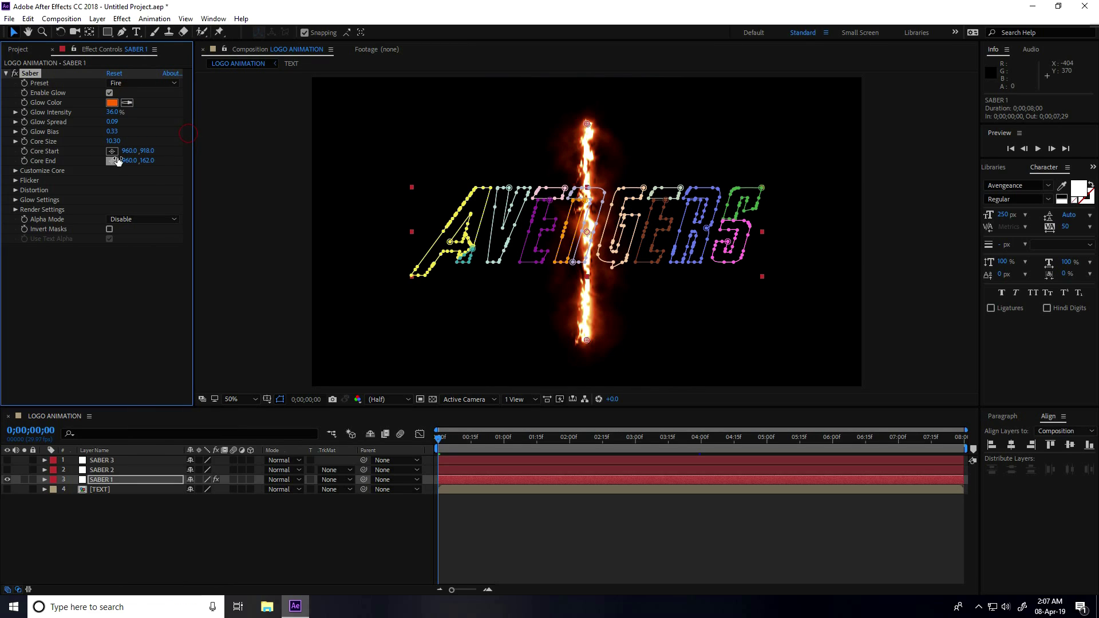
- Set the Saber effect's Core Type to Layer Masks
{"action": "left_click", "coordinate": [15, 171]}
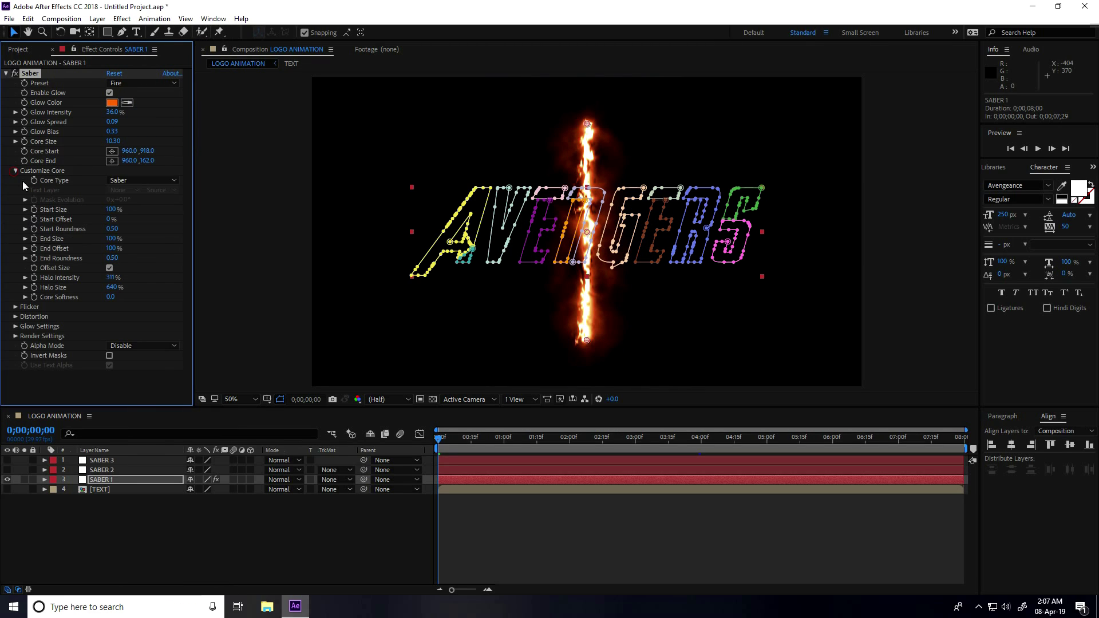
{"action": "left_click", "coordinate": [141, 181]}
{"action": "left_click", "coordinate": [143, 206]}
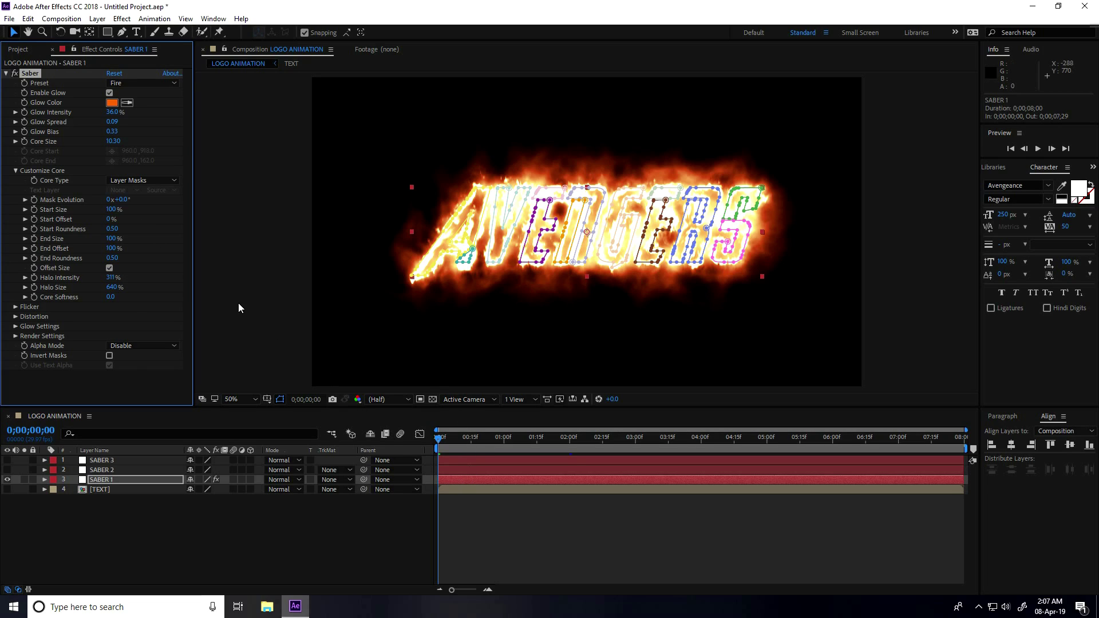
- Keyframe Saber's Start Offset from 100% at 0 seconds to 0% at 2 seconds
{"action": "left_click", "coordinate": [34, 220]}
{"action": "left_click_drag", "start_coordinate": [110, 220], "coordinate": [275, 223]}
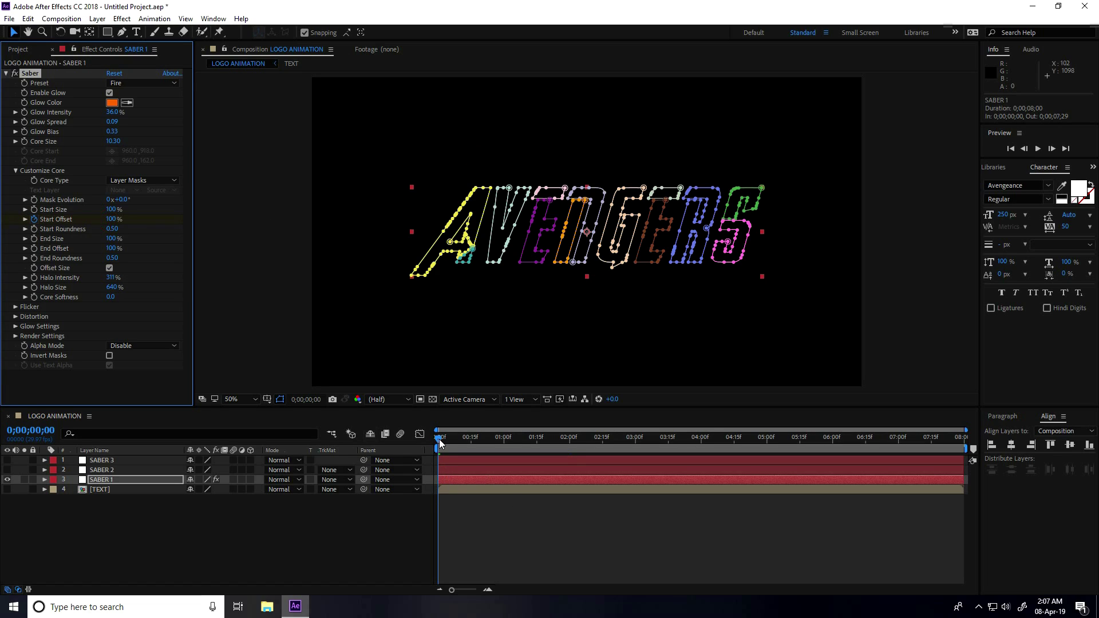
{"action": "left_click_drag", "start_coordinate": [440, 444], "coordinate": [571, 448]}
{"action": "left_click_drag", "start_coordinate": [114, 219], "coordinate": [11, 216]}
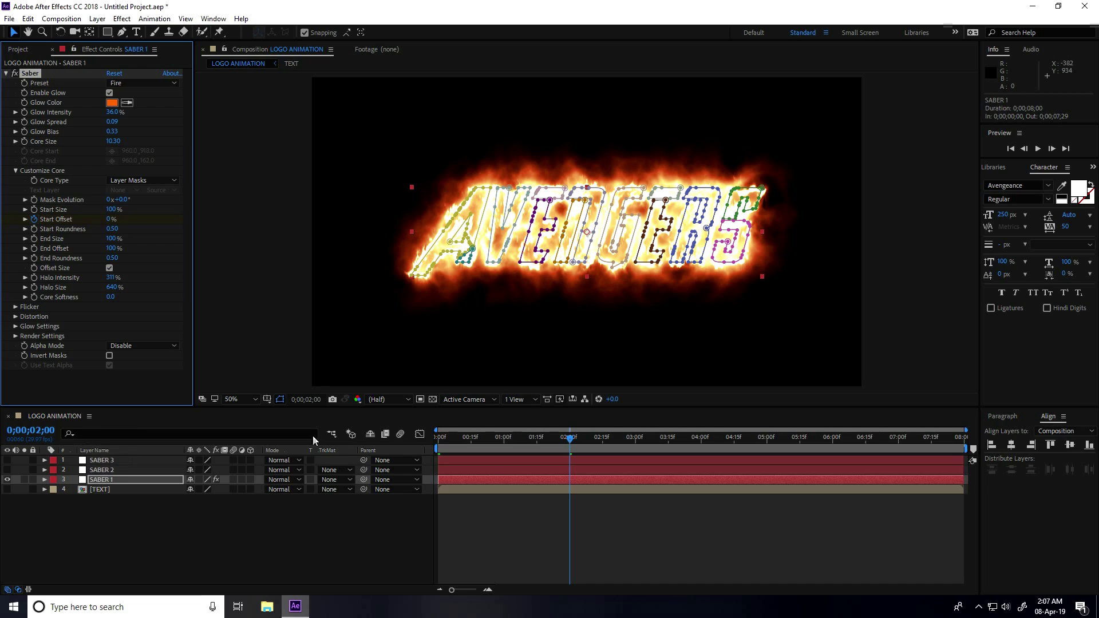
- Set Saber's End Size to 0% and preview the fire animation
{"action": "left_click_drag", "start_coordinate": [114, 239], "coordinate": [100, 237]}
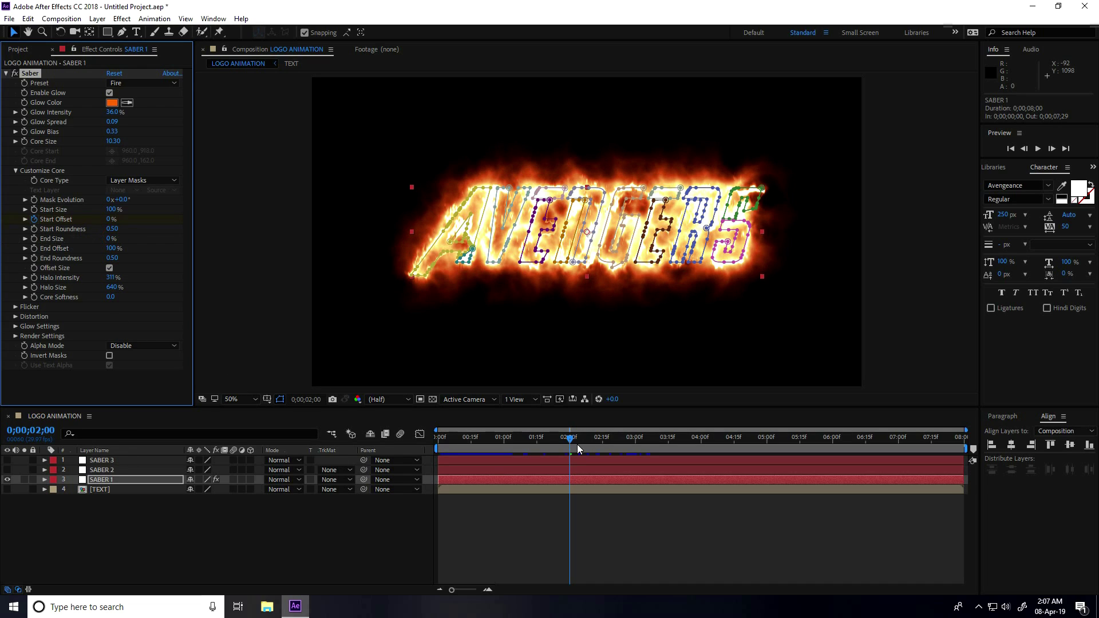
{"action": "key", "text": "space"}
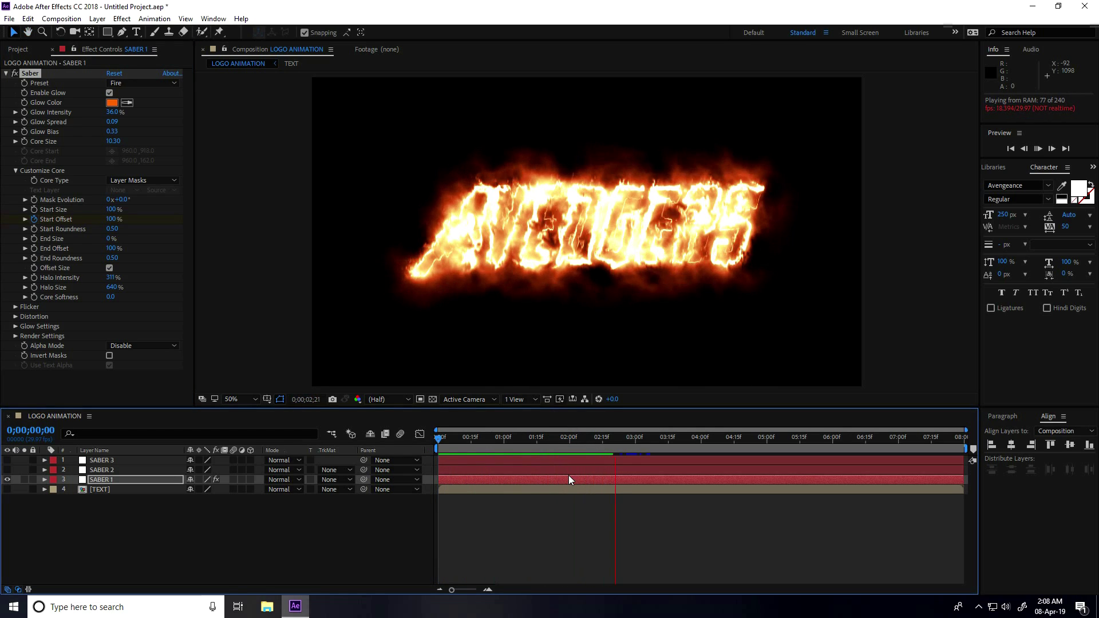
- Keyframe SABER 1's End Offset from 100% at 1 second to 0% at 3 seconds and preview the animation
{"action": "left_click_drag", "start_coordinate": [637, 439], "coordinate": [501, 449]}
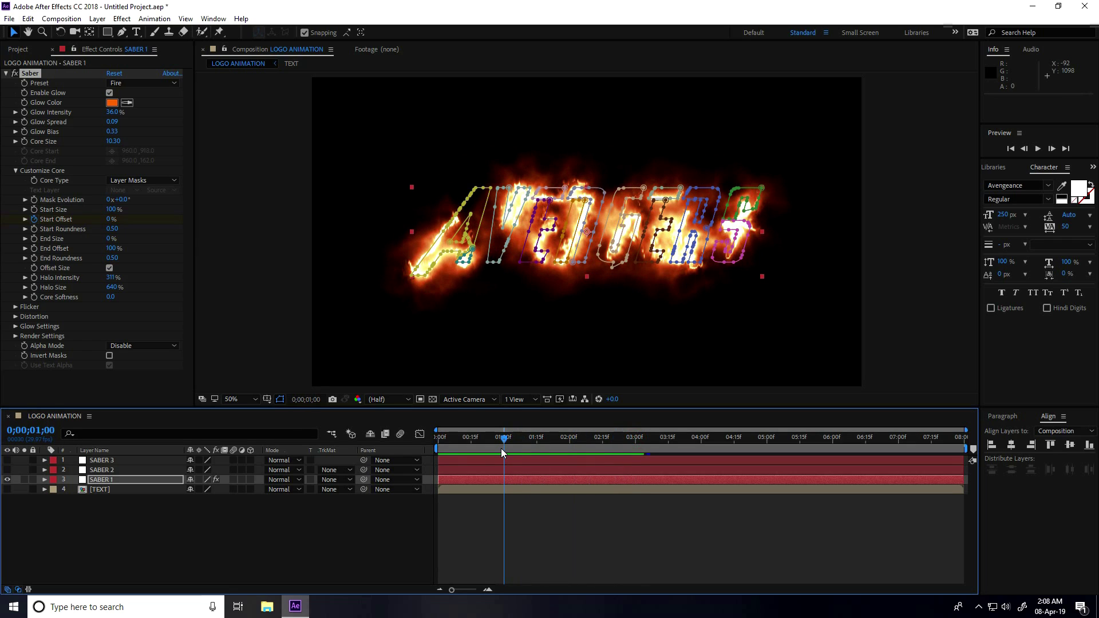
{"action": "left_click", "coordinate": [34, 249]}
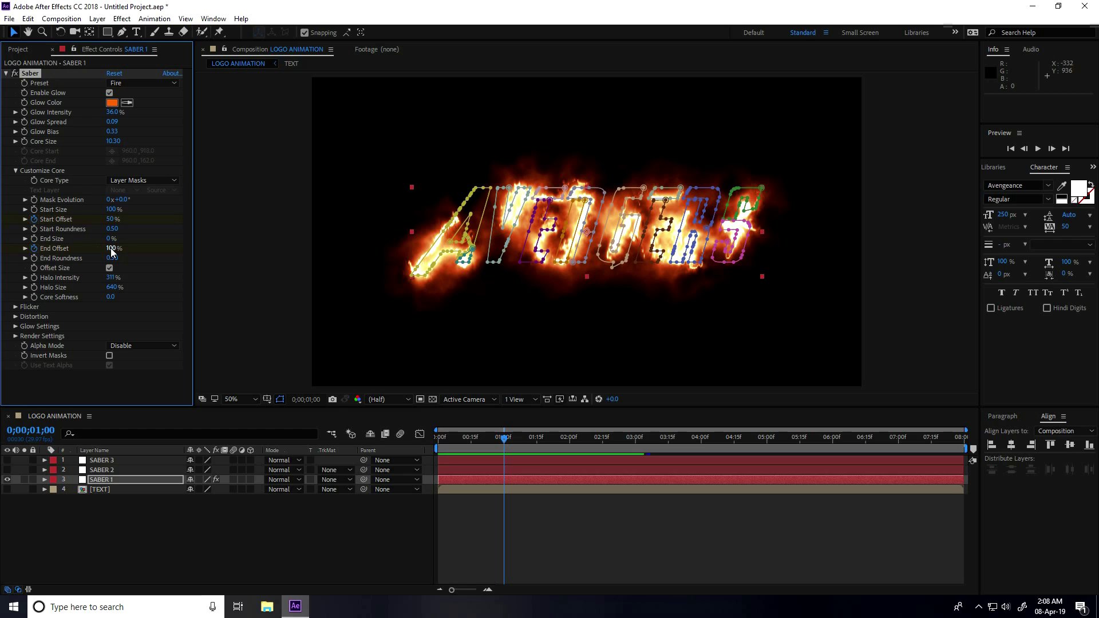
{"action": "left_click_drag", "start_coordinate": [505, 449], "coordinate": [637, 466]}
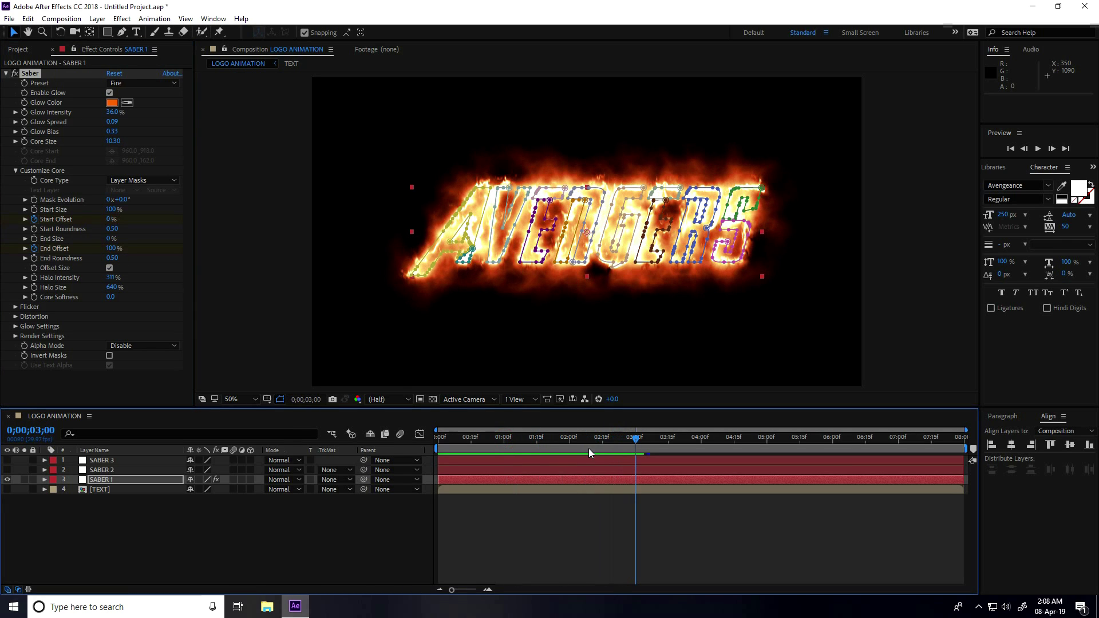
{"action": "left_click", "coordinate": [113, 249]}
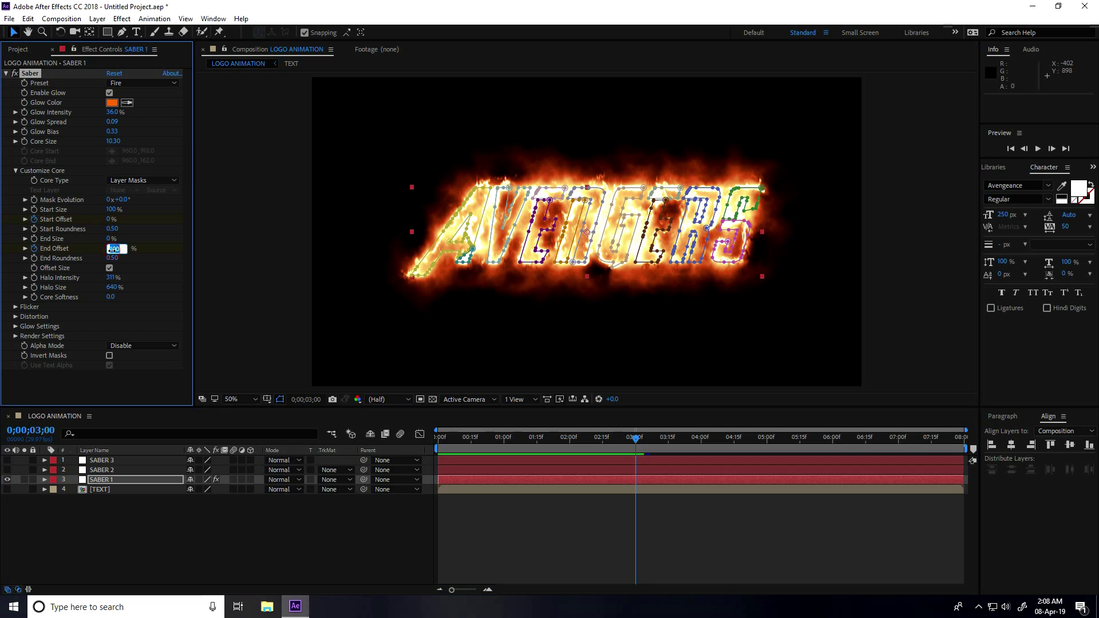
{"action": "key", "text": "BackSpace"}
{"action": "type", "text": "0"}
{"action": "key", "text": "Return"}
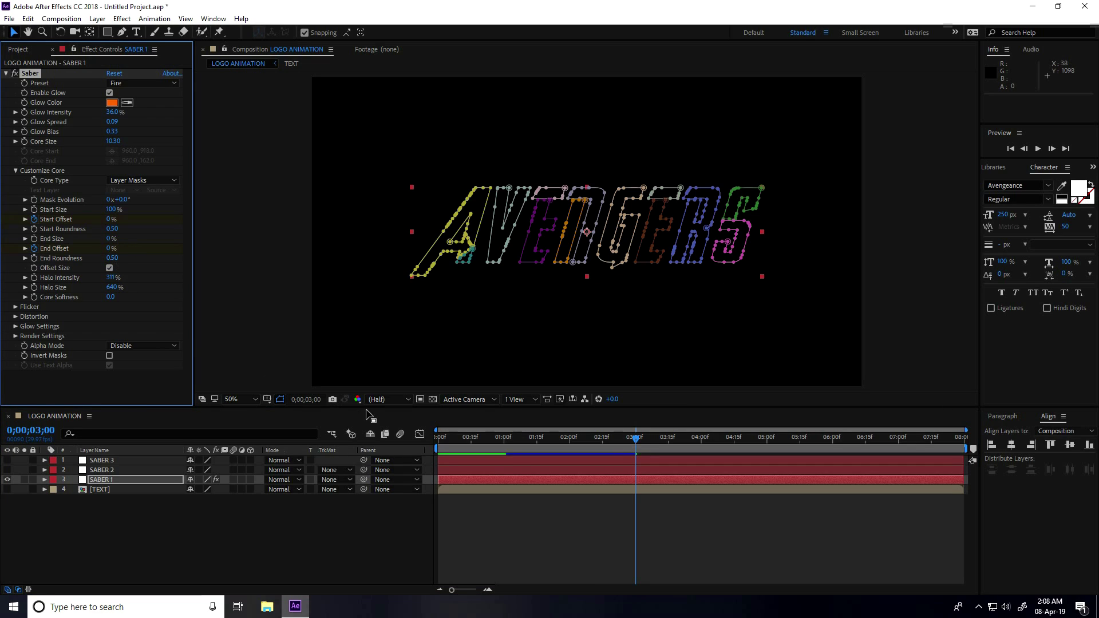
{"action": "key", "text": "space"}
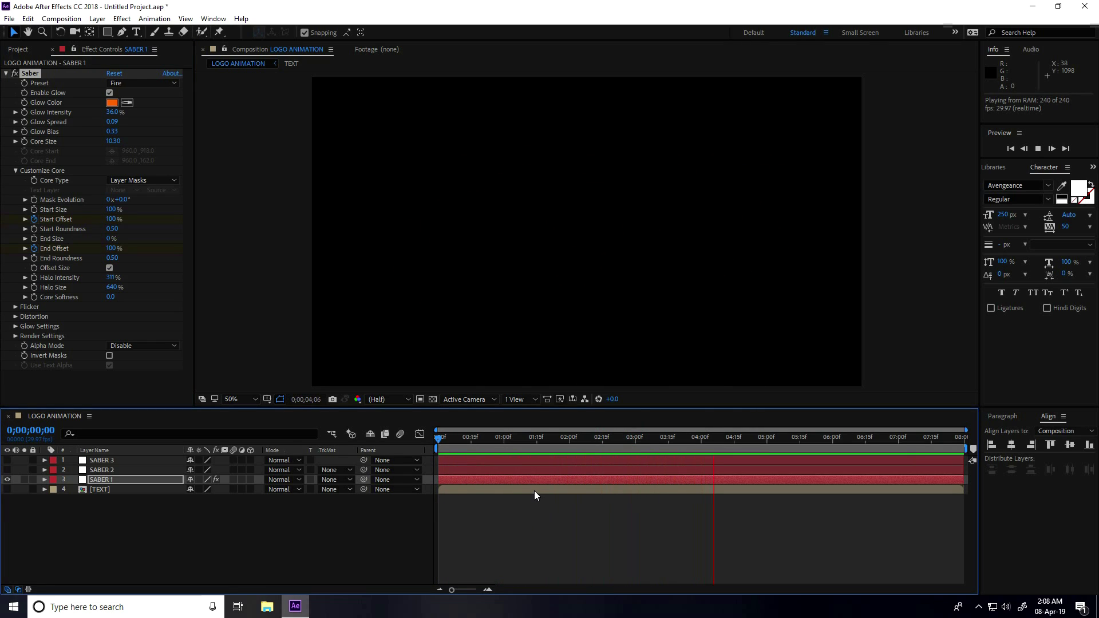
{"action": "key", "text": "space"}
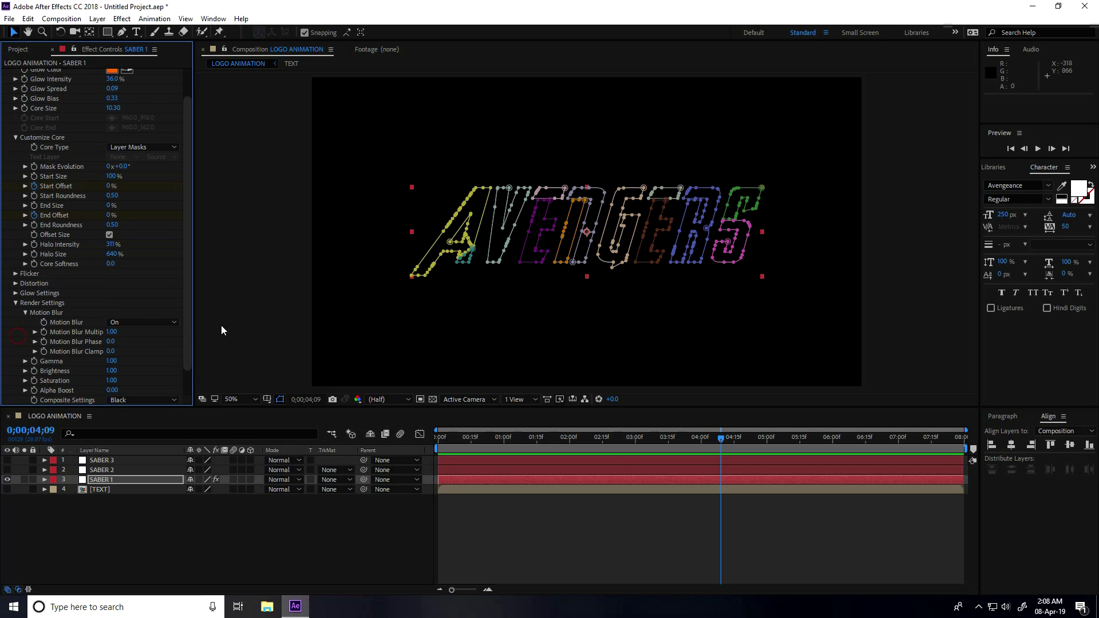
- Set SABER 1's Composite Settings to Transparent in Saber's render settings and preview the animation from the start
{"action": "left_click_drag", "start_coordinate": [184, 331], "coordinate": [92, 390]}
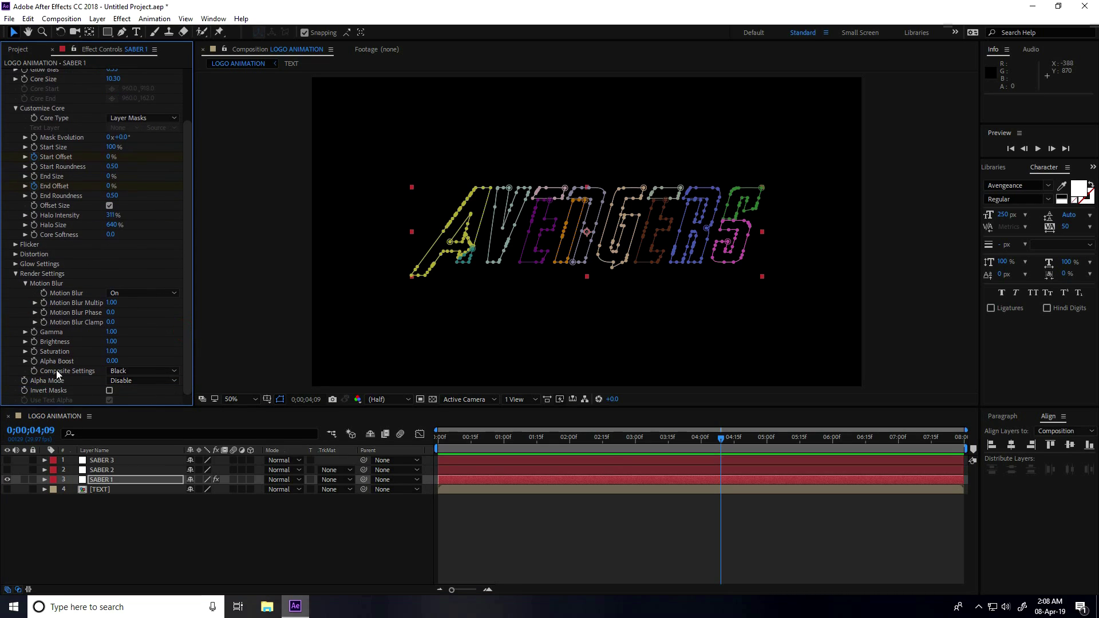
{"action": "left_click", "coordinate": [141, 371]}
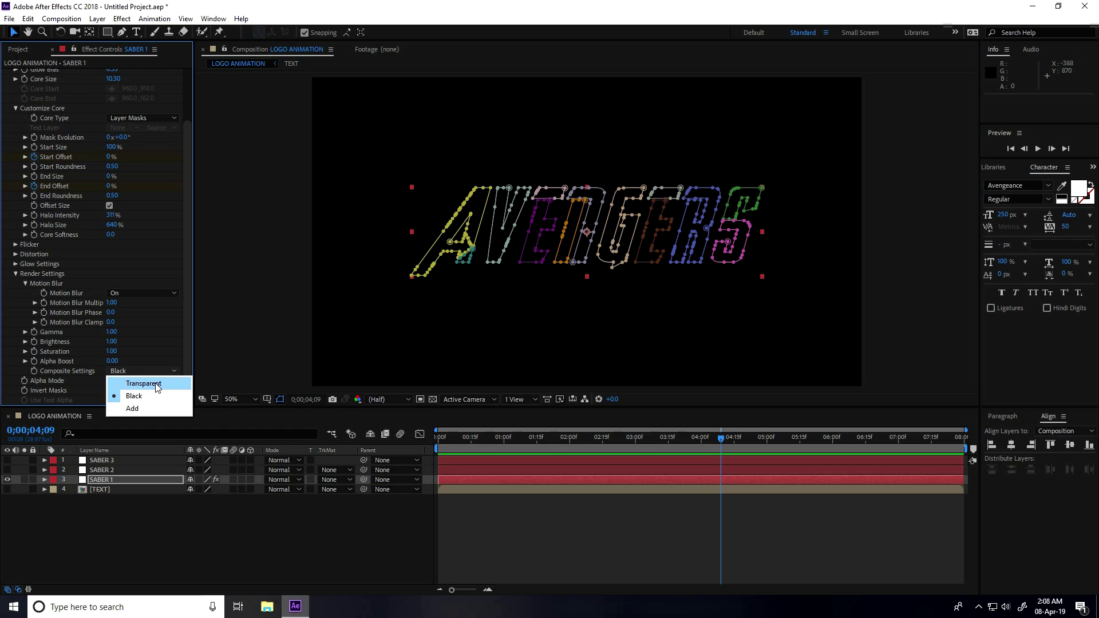
{"action": "left_click", "coordinate": [156, 383]}
{"action": "left_click", "coordinate": [720, 438]}
{"action": "key", "text": "Home"}
{"action": "key", "text": "space"}
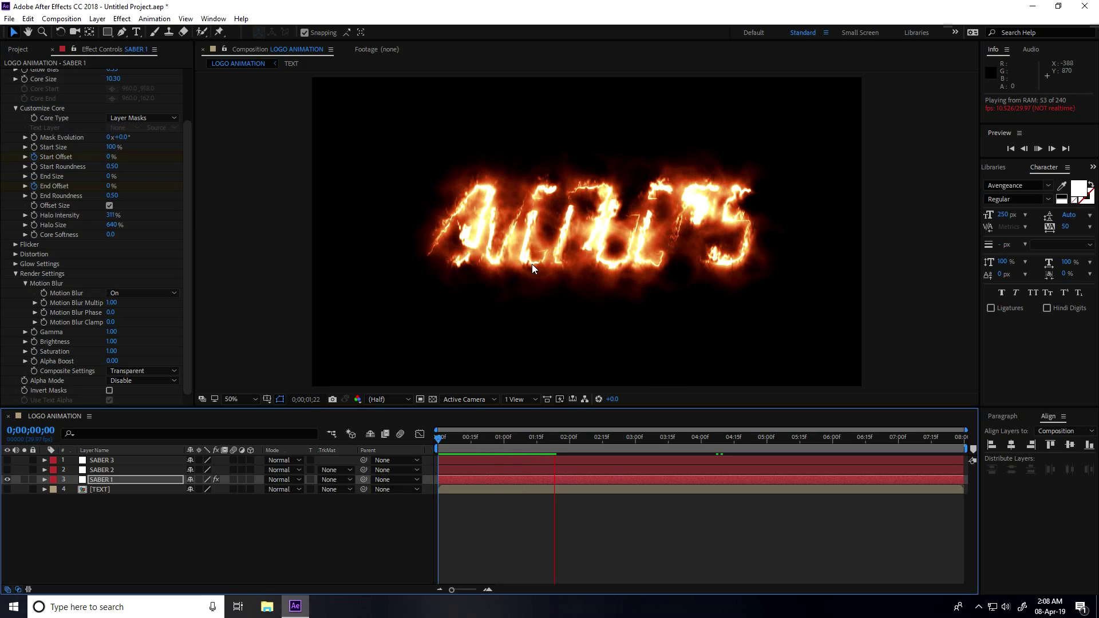
{"action": "key", "text": "space"}
- Apply Easy Ease to the final Start Offset and End Offset keyframes of the SABER 1 layer
{"action": "left_click", "coordinate": [102, 481]}
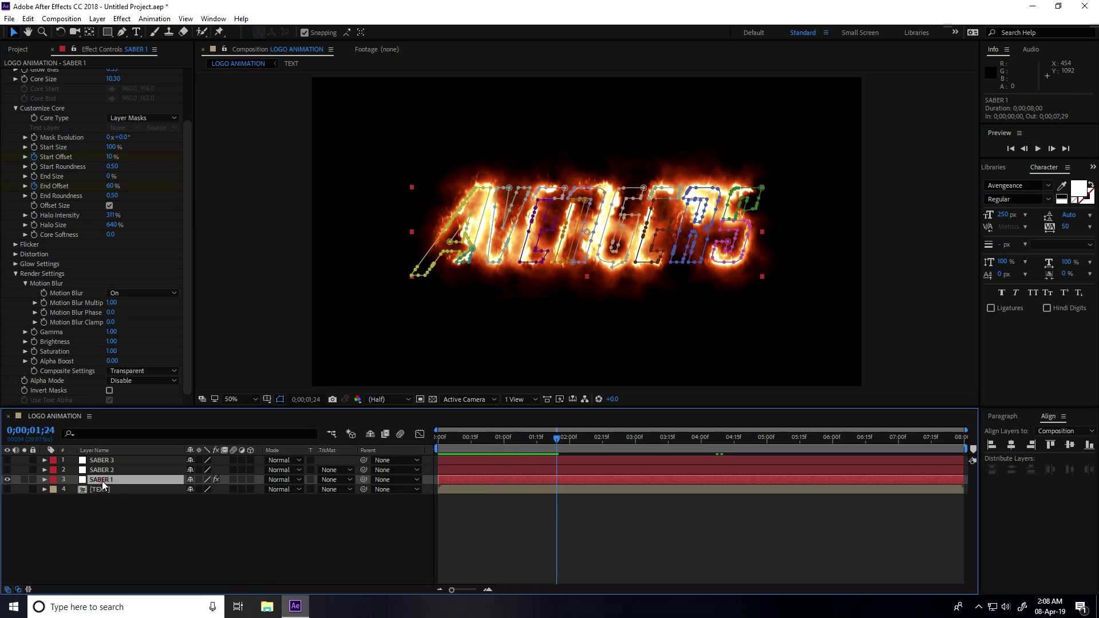
{"action": "key", "text": "m"}
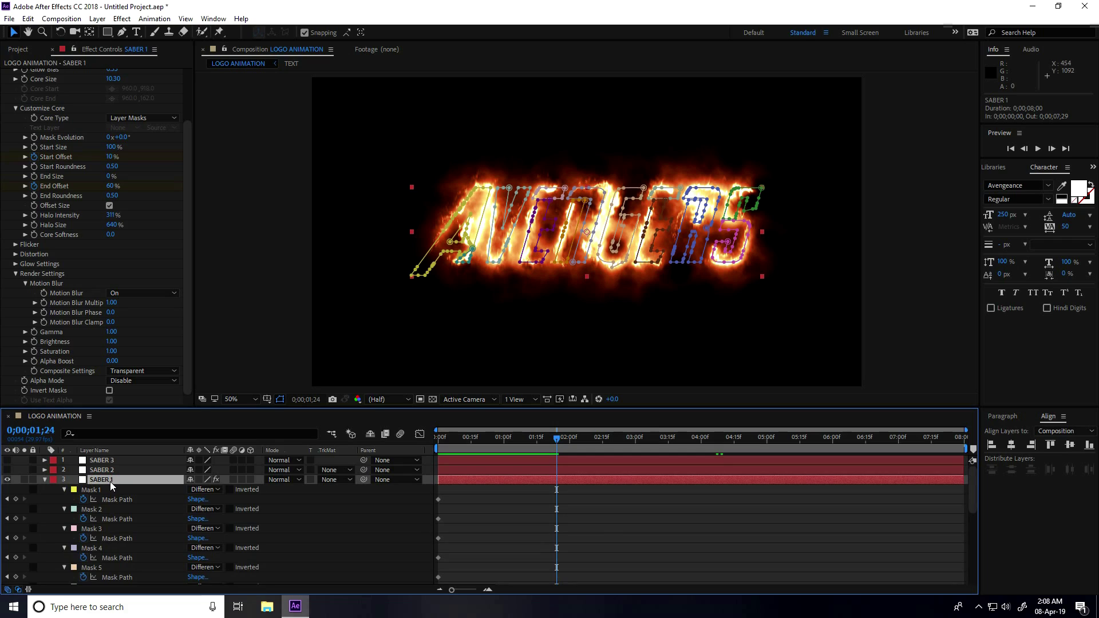
{"action": "scroll", "coordinate": [592, 524], "scroll_direction": "down", "scroll_amount": 5}
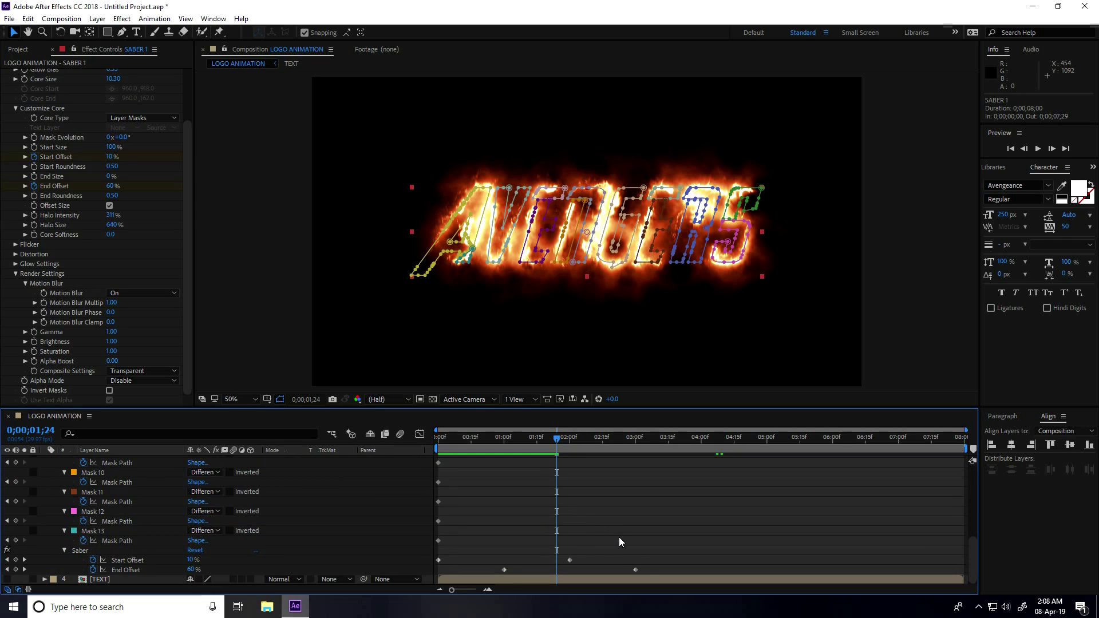
{"action": "left_click_drag", "start_coordinate": [676, 552], "coordinate": [571, 576]}
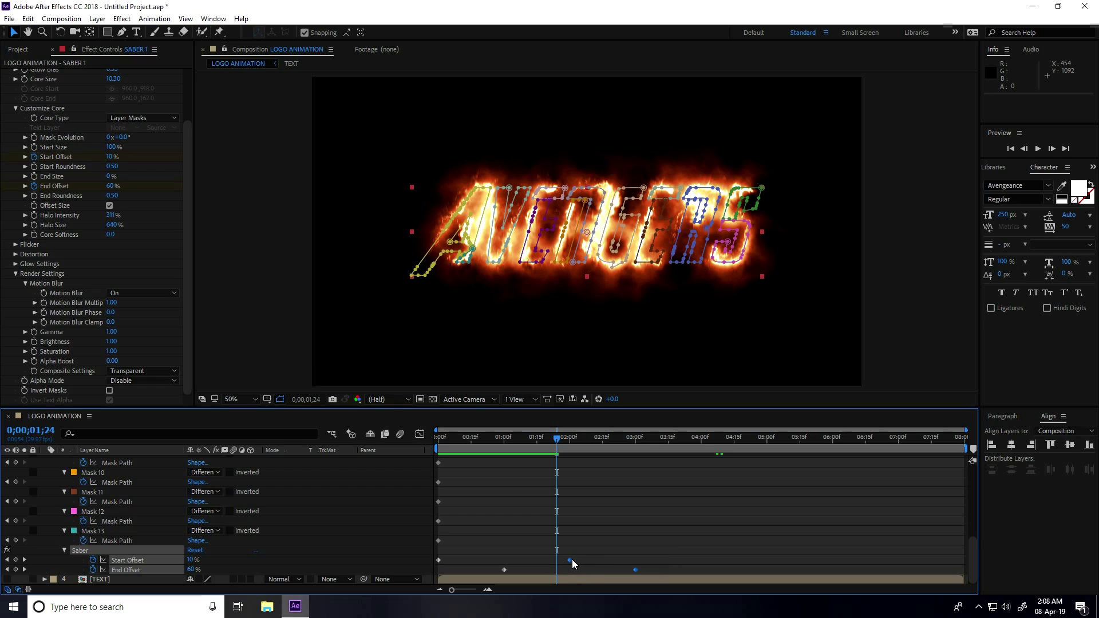
{"action": "right_click", "coordinate": [572, 559]}
{"action": "mouse_move", "coordinate": [630, 552]}
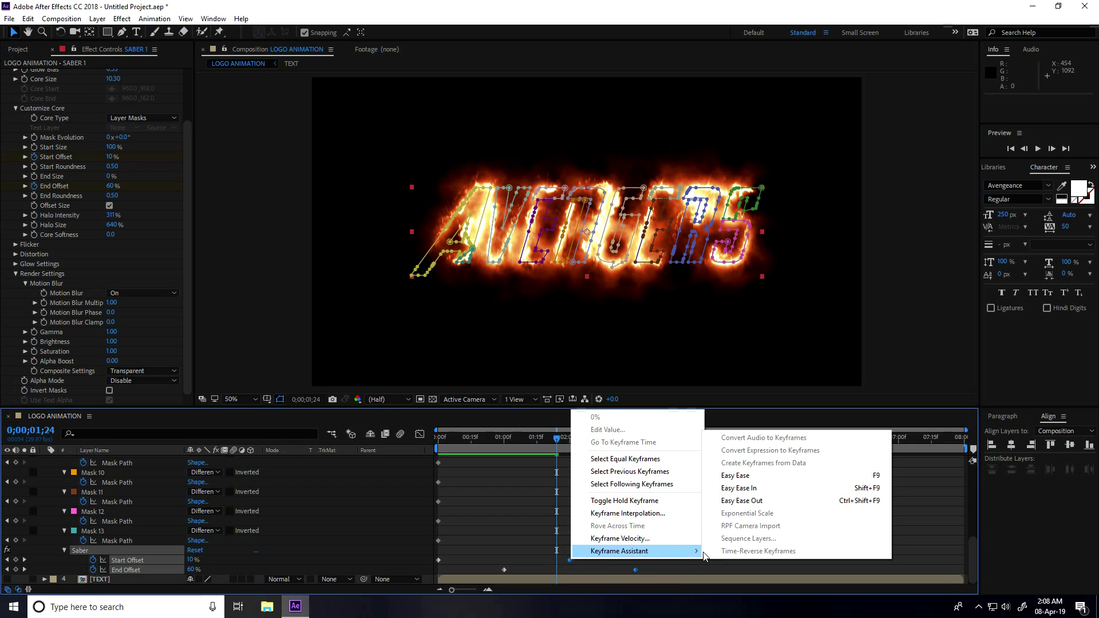
{"action": "left_click", "coordinate": [770, 477]}
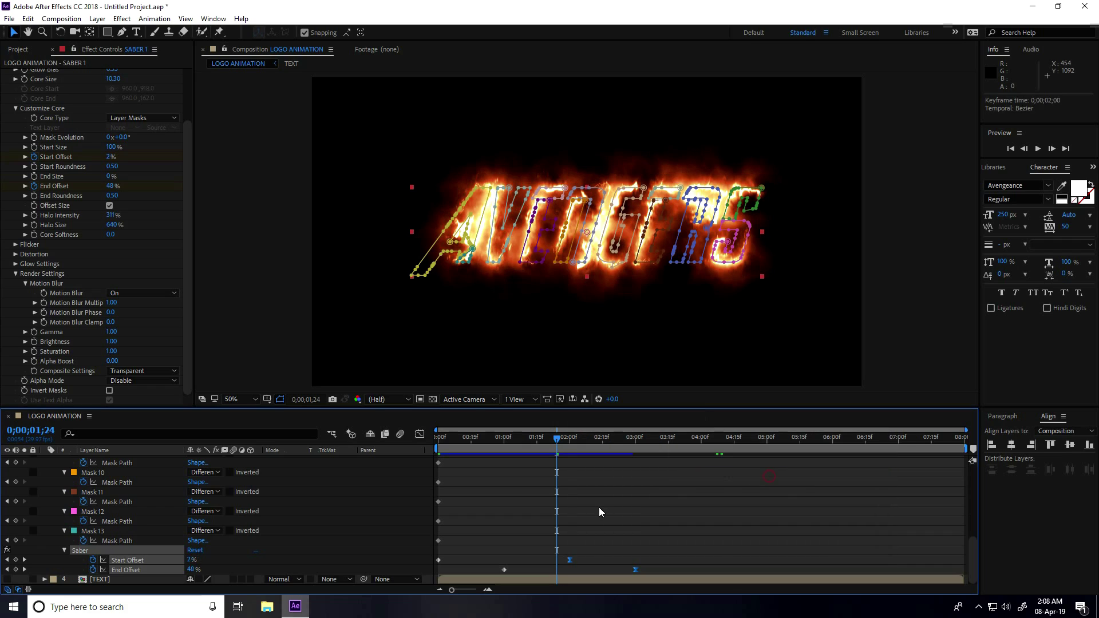
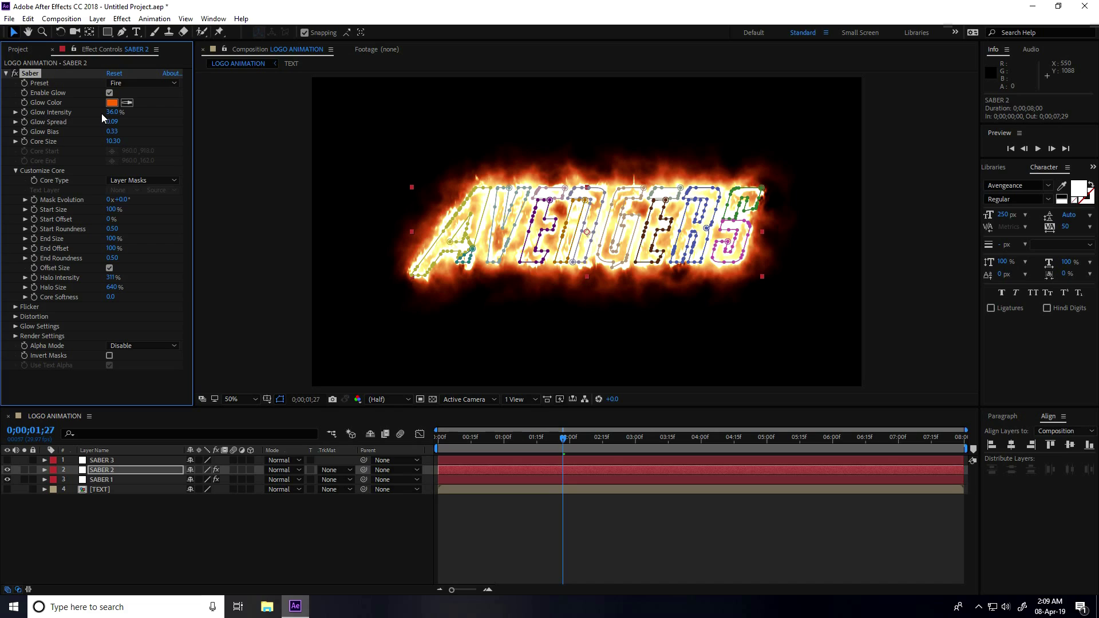
- Set SABER 2's Glow Intensity to 10% and keyframe its Start Offset from 100% at 4 seconds to 0% at 6 seconds
{"action": "left_click", "coordinate": [112, 113]}
{"action": "key", "text": "Return"}
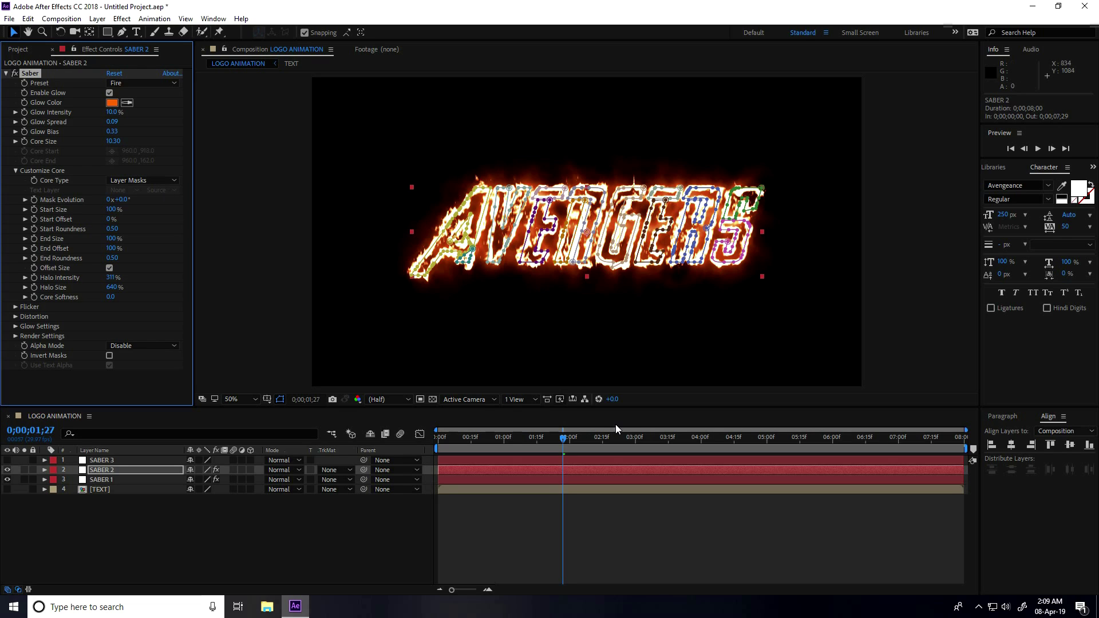
{"action": "left_click_drag", "start_coordinate": [564, 437], "coordinate": [702, 461]}
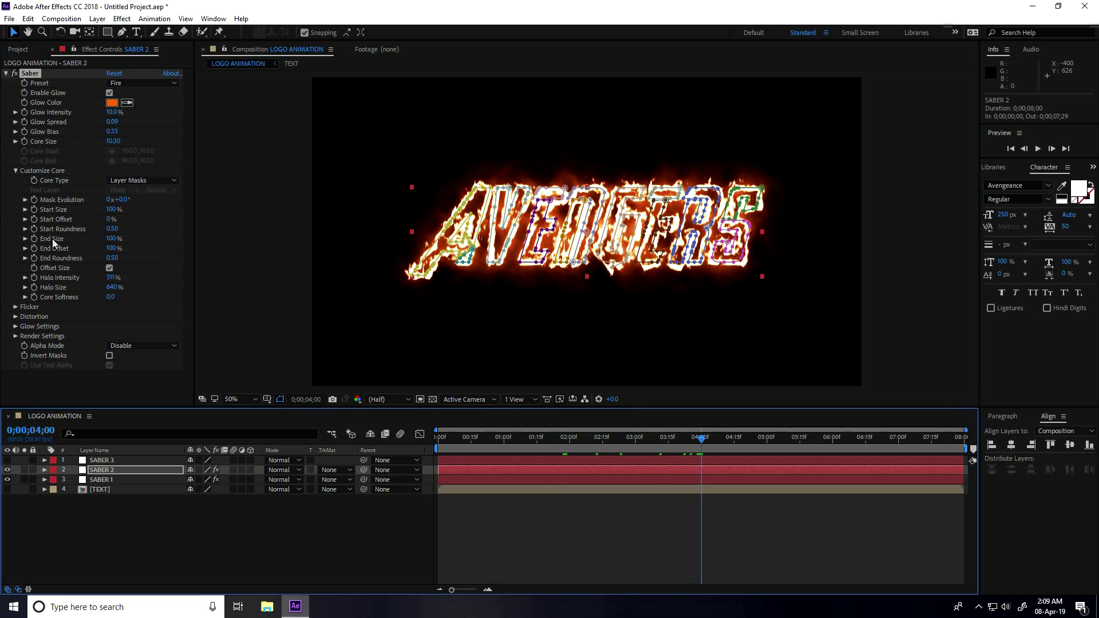
{"action": "left_click", "coordinate": [34, 221]}
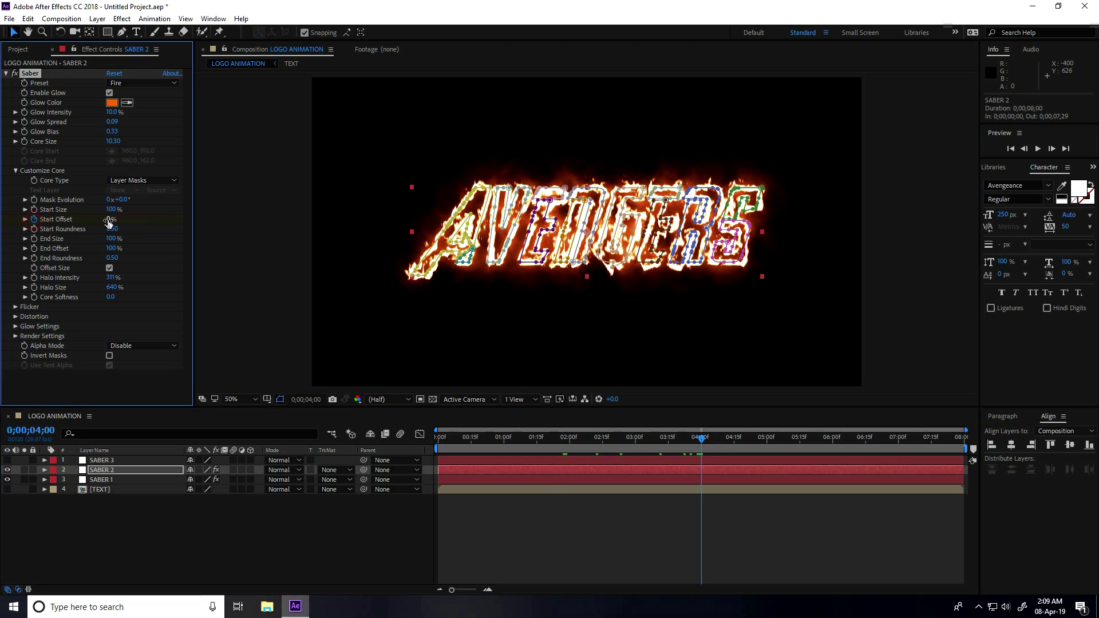
{"action": "left_click_drag", "start_coordinate": [109, 222], "coordinate": [183, 222]}
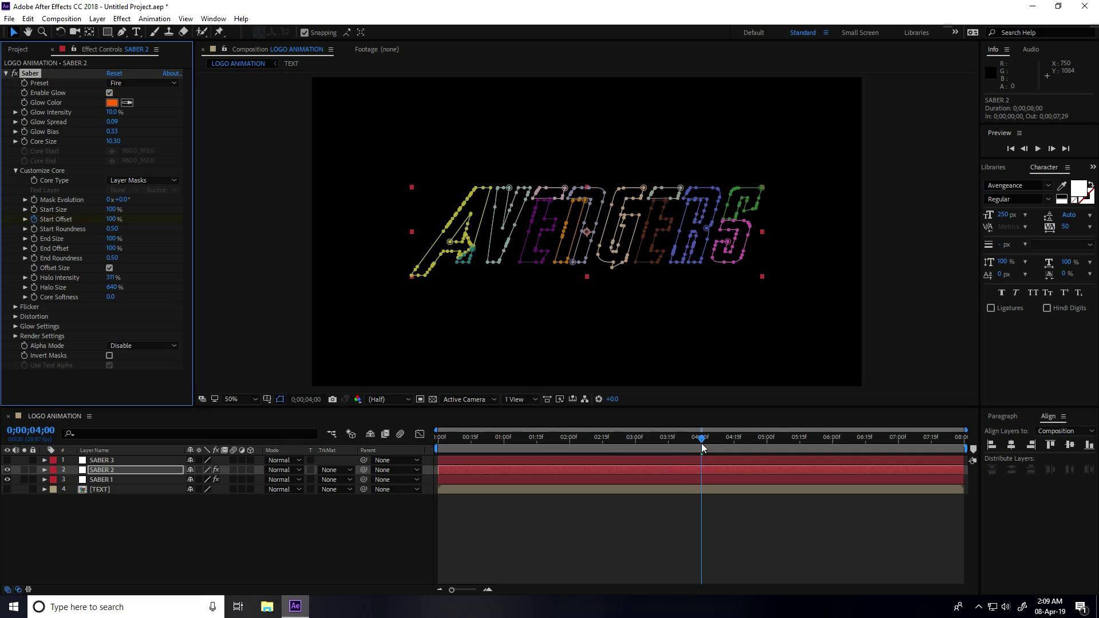
{"action": "left_click_drag", "start_coordinate": [702, 443], "coordinate": [834, 449]}
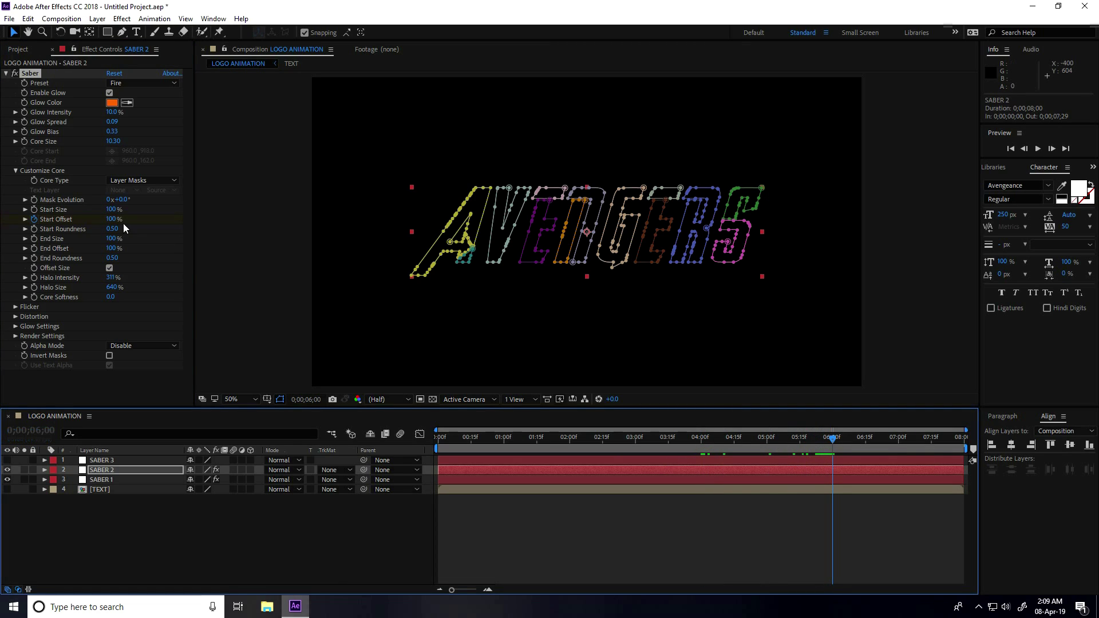
{"action": "left_click_drag", "start_coordinate": [112, 220], "coordinate": [23, 222]}
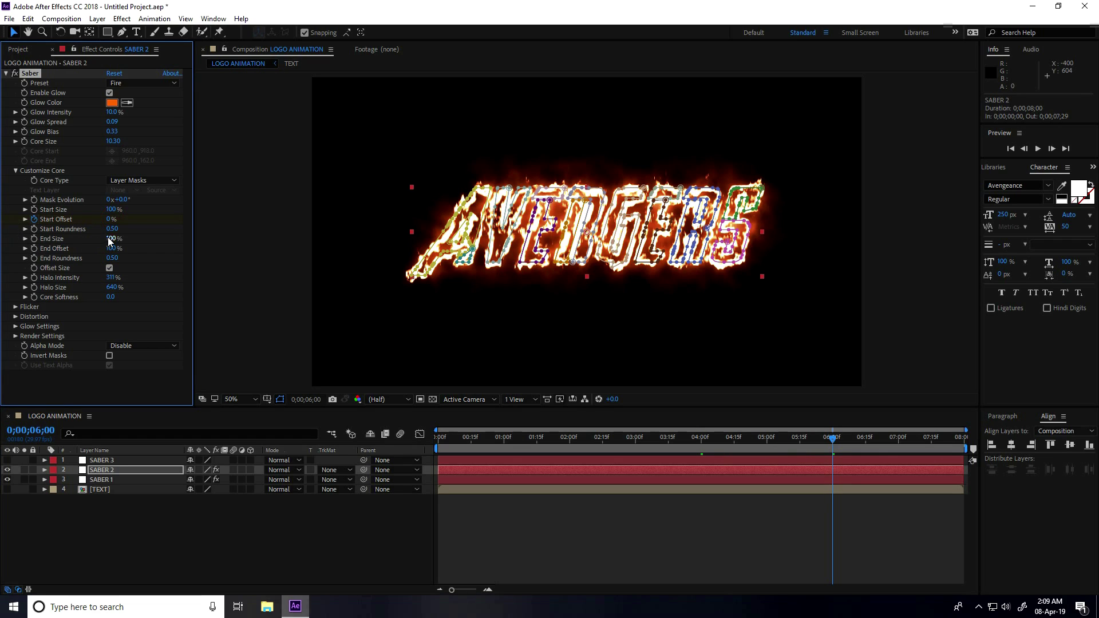
- Set SABER 2's End Size to 0% and keyframe its End Offset from 100% at 4 seconds to 0% at 7 seconds
{"action": "left_click_drag", "start_coordinate": [113, 239], "coordinate": [23, 238]}
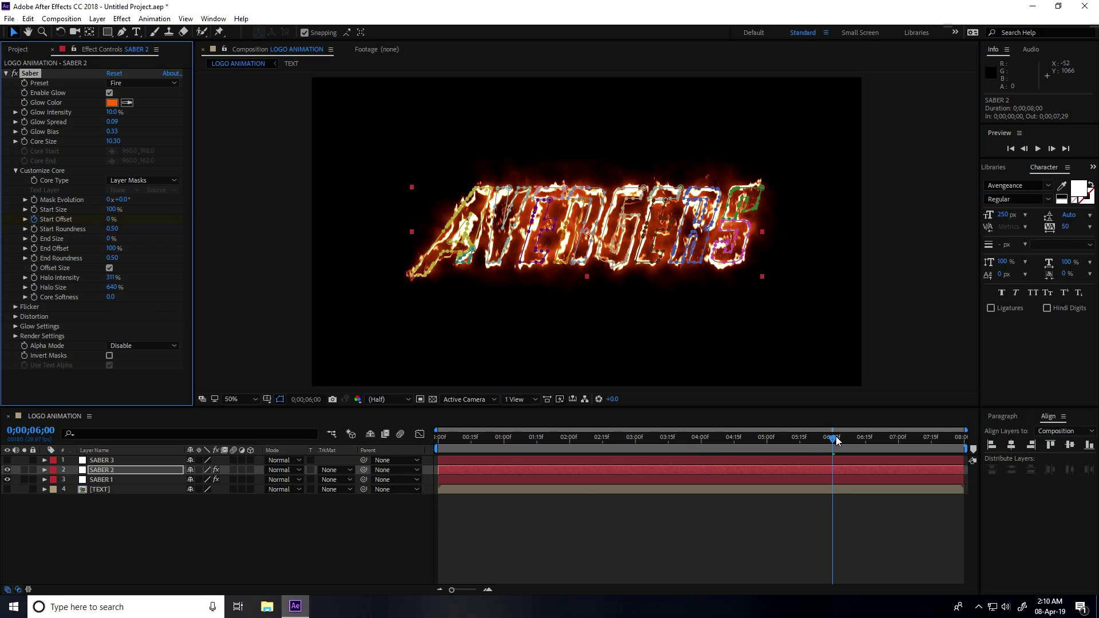
{"action": "left_click_drag", "start_coordinate": [836, 440], "coordinate": [705, 456]}
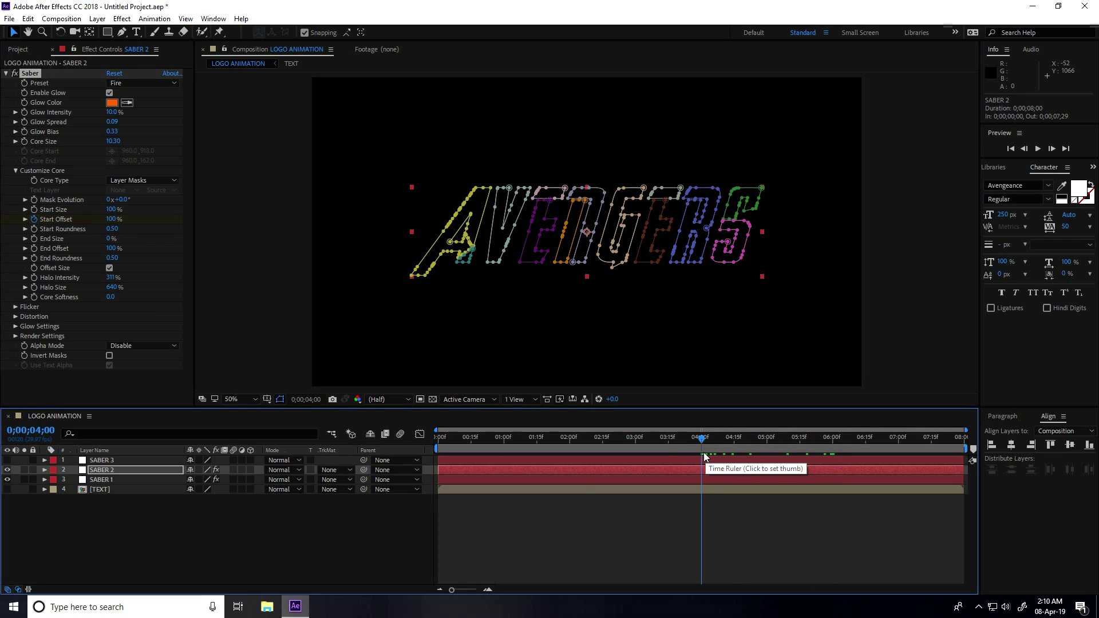
{"action": "left_click", "coordinate": [35, 248]}
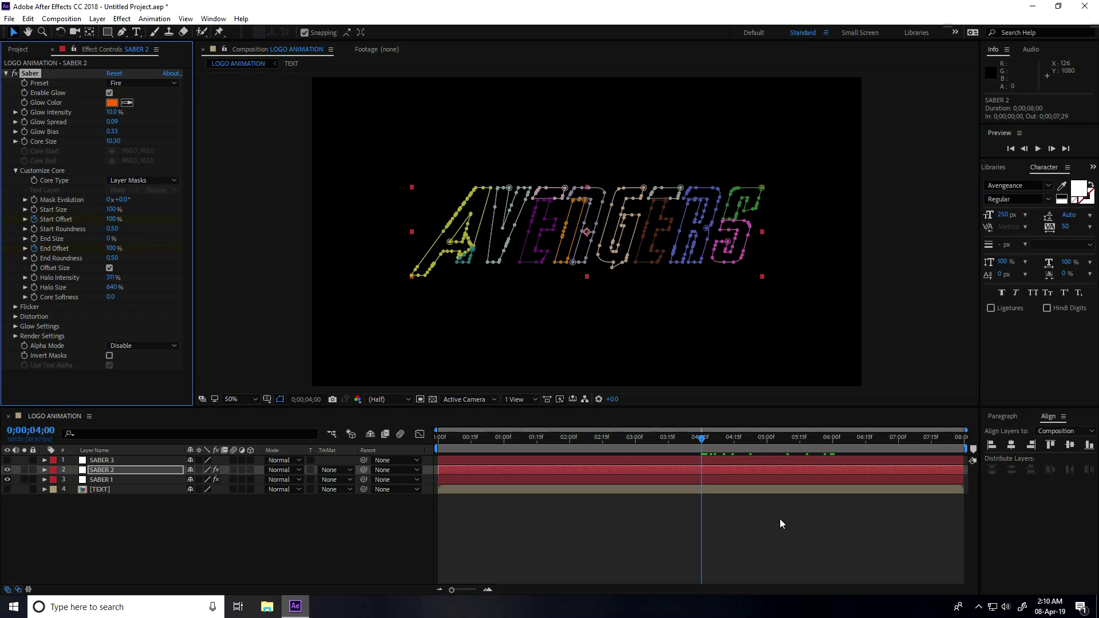
{"action": "left_click_drag", "start_coordinate": [702, 439], "coordinate": [897, 461]}
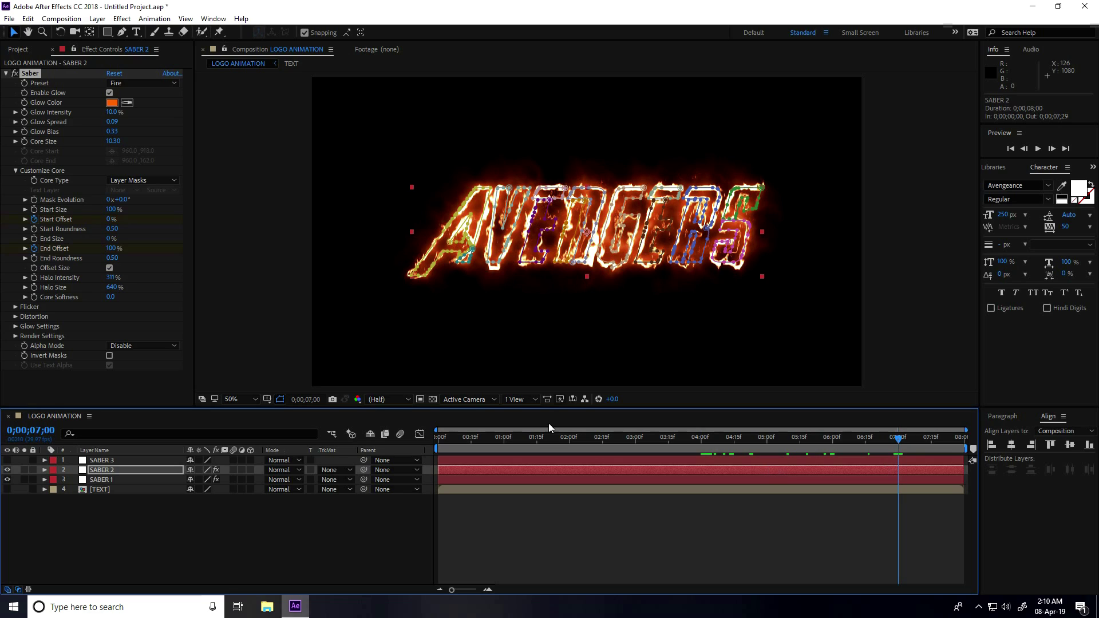
{"action": "left_click", "coordinate": [112, 250]}
{"action": "type", "text": "0"}
{"action": "key", "text": "Return"}
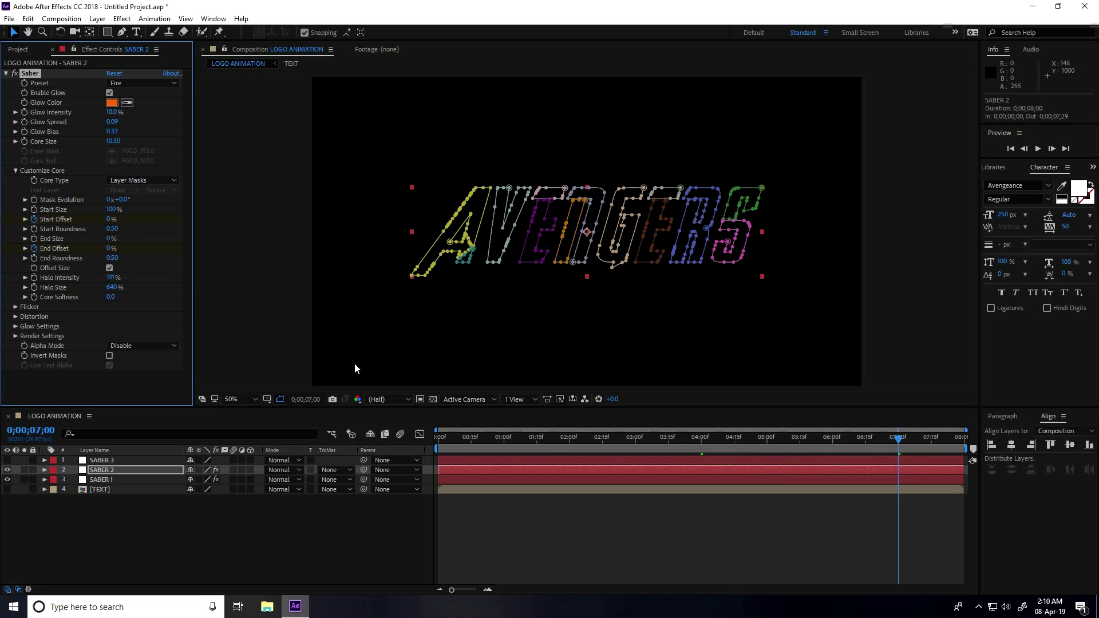
- Preview the combined SABER 1 and SABER 2 animation from the start of the composition
{"action": "left_click_drag", "start_coordinate": [903, 440], "coordinate": [218, 509]}
{"action": "key", "text": "space"}
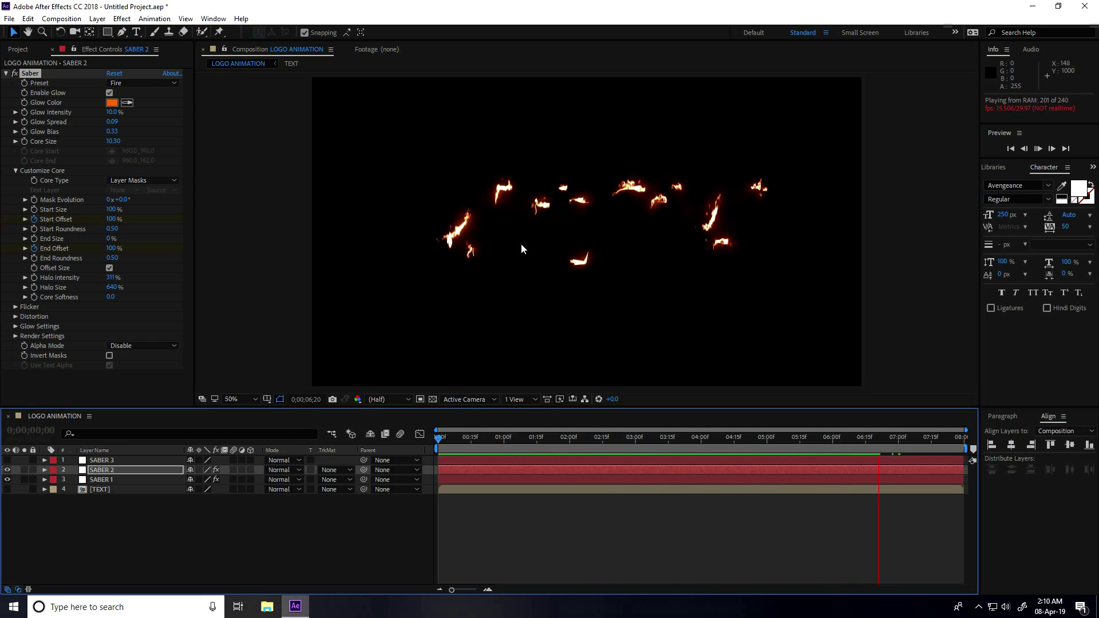
{"action": "key", "text": "space"}
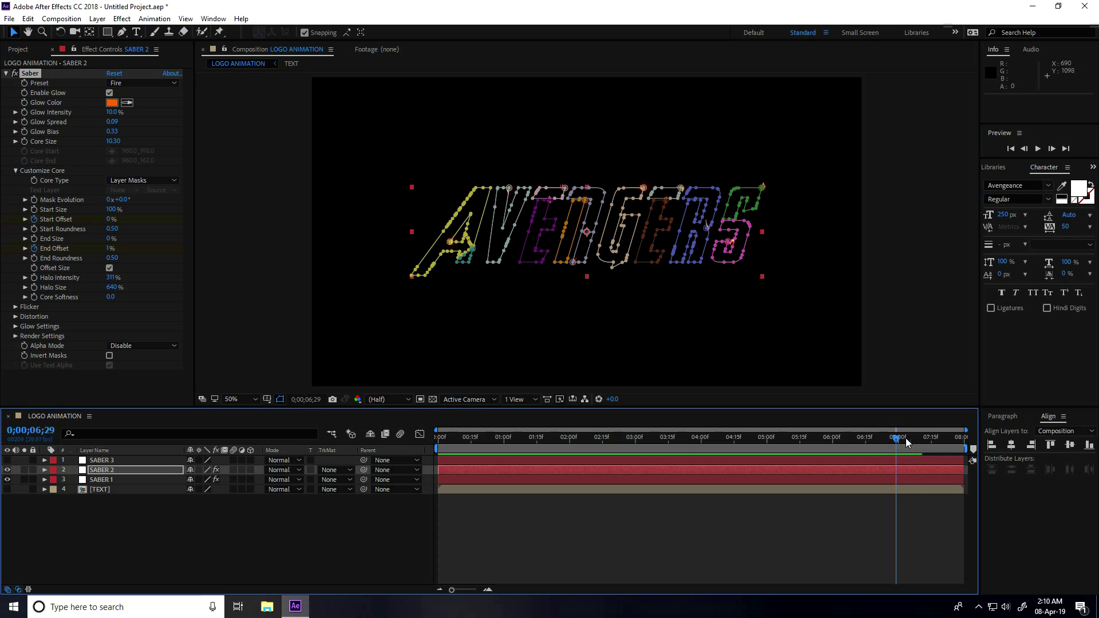
- Keyframe SABER 2's Core Size from 10.30 at 6 seconds to 0 at 7 seconds
{"action": "left_click_drag", "start_coordinate": [900, 437], "coordinate": [833, 451]}
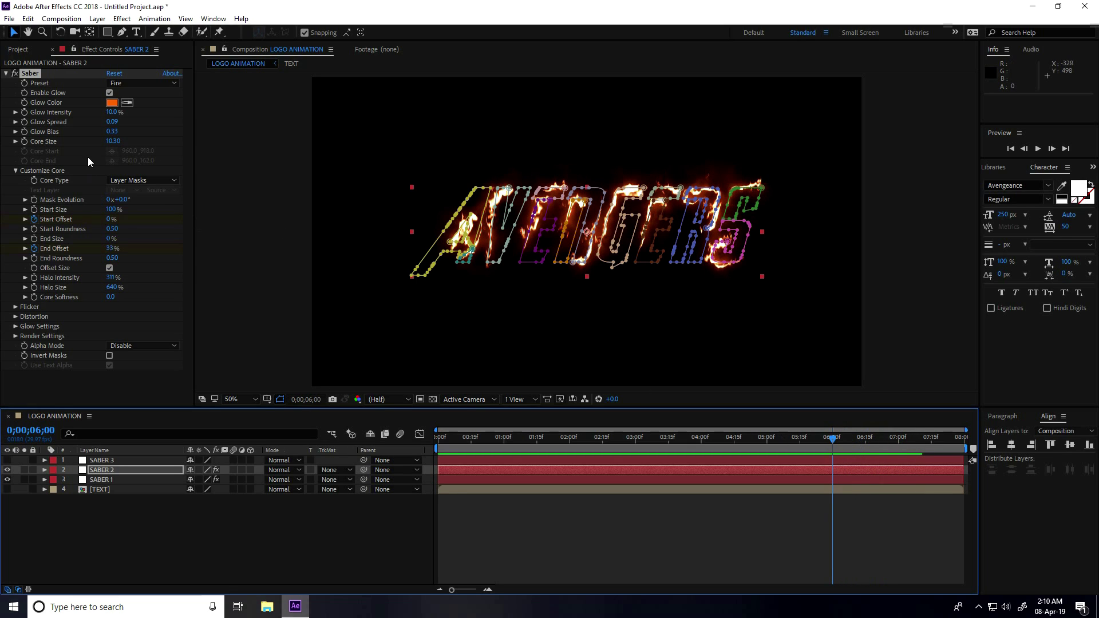
{"action": "left_click", "coordinate": [23, 141]}
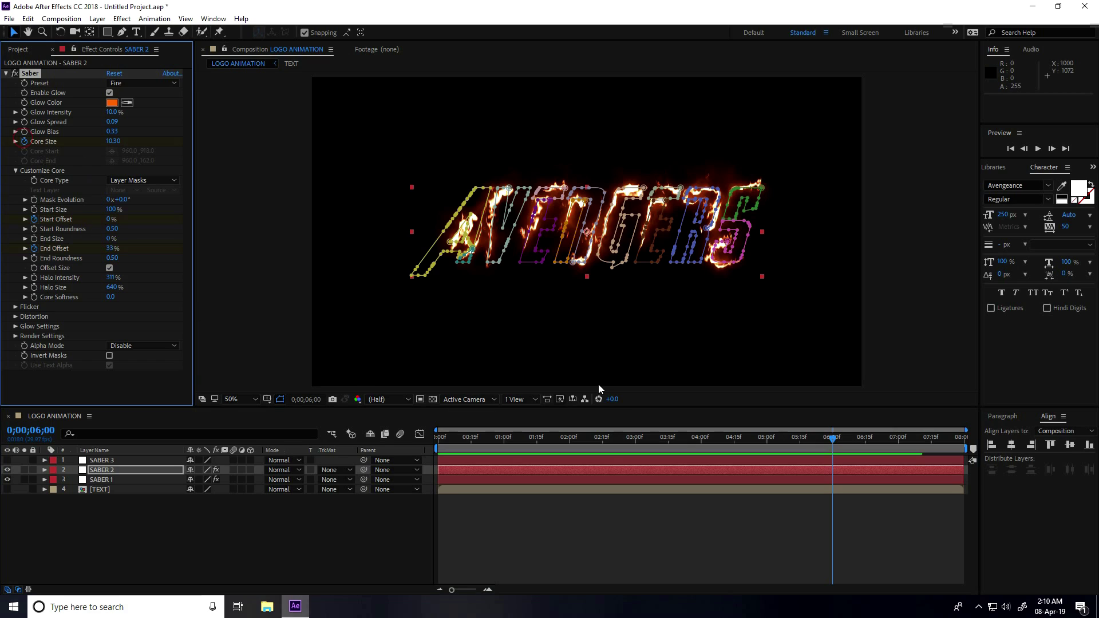
{"action": "left_click_drag", "start_coordinate": [834, 441], "coordinate": [899, 449]}
{"action": "left_click", "coordinate": [113, 141]}
{"action": "type", "text": "0"}
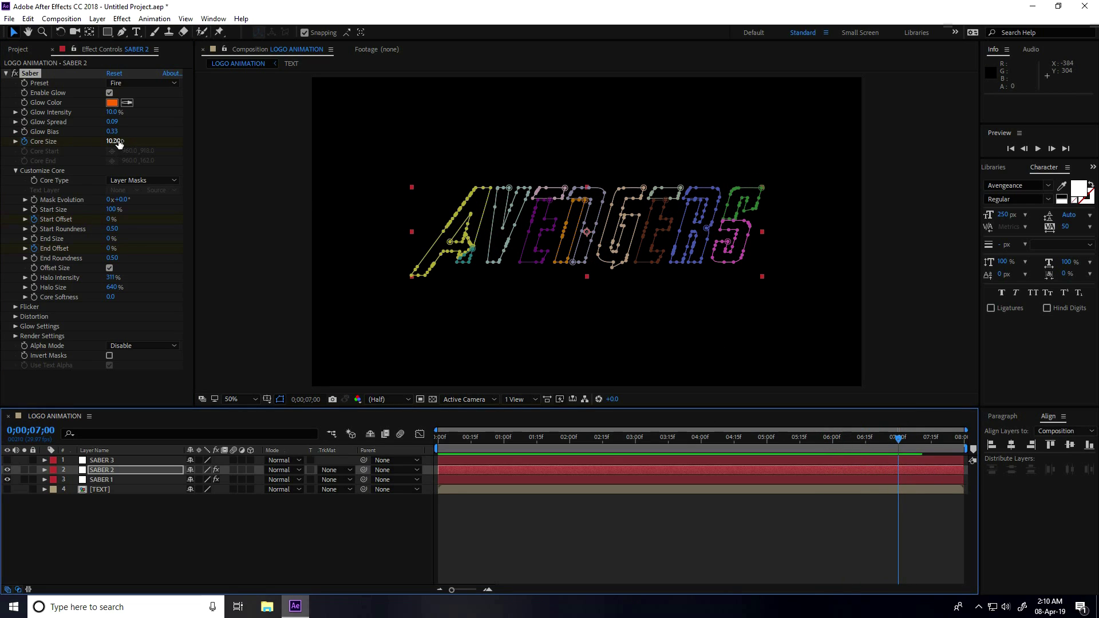
{"action": "key", "text": "Return"}
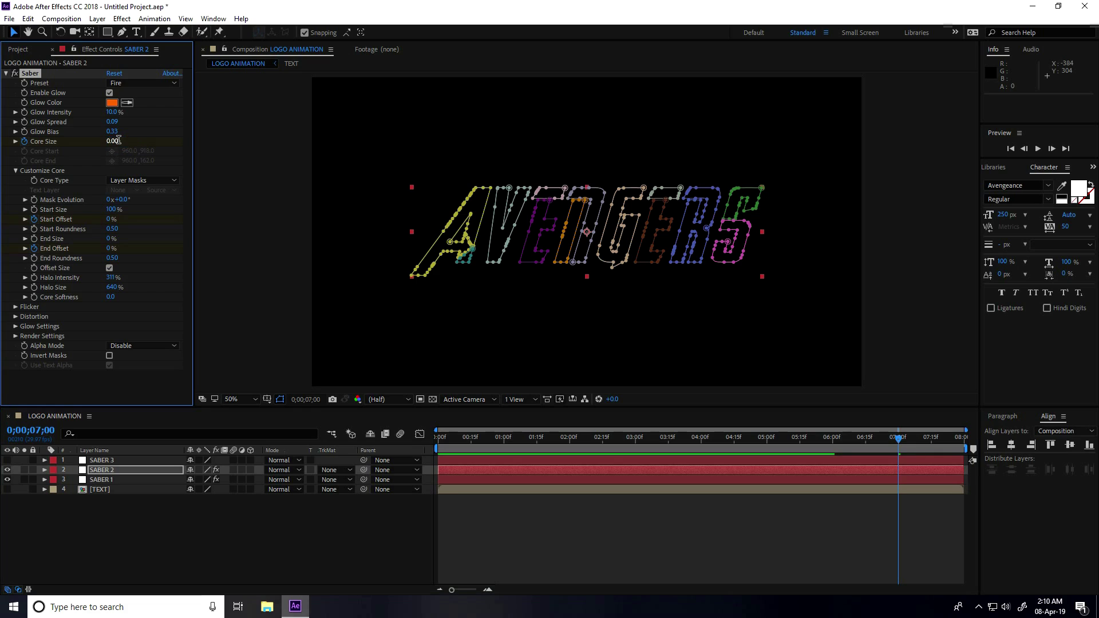
- Set the Composite Settings of SABER 2's Saber effect to Transparent
{"action": "left_click", "coordinate": [16, 336]}
{"action": "scroll", "coordinate": [35, 352], "scroll_direction": "down", "scroll_amount": 2}
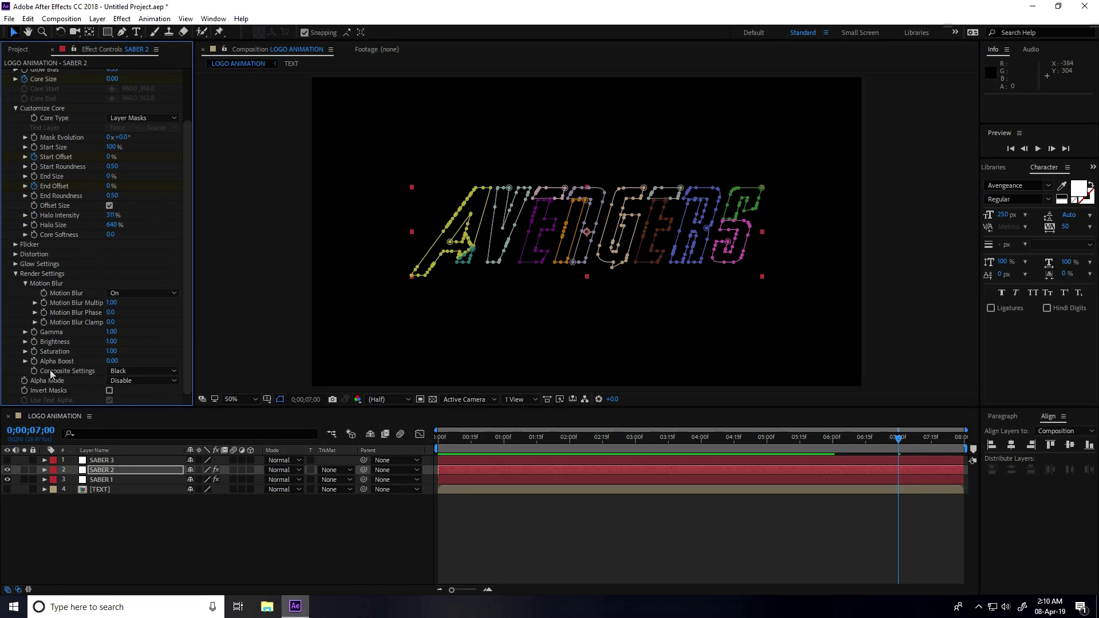
{"action": "left_click", "coordinate": [136, 372]}
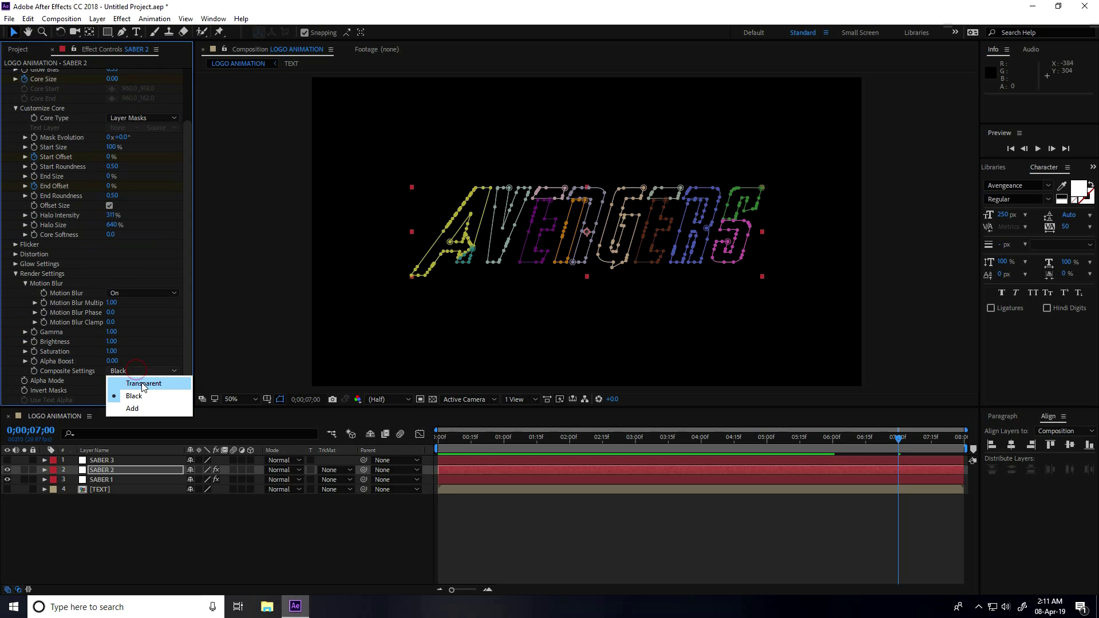
{"action": "left_click", "coordinate": [144, 384]}
- Play the composition from the start to check SABER 1 and SABER 2 composited together
{"action": "left_click", "coordinate": [442, 438]}
{"action": "key", "text": "space"}
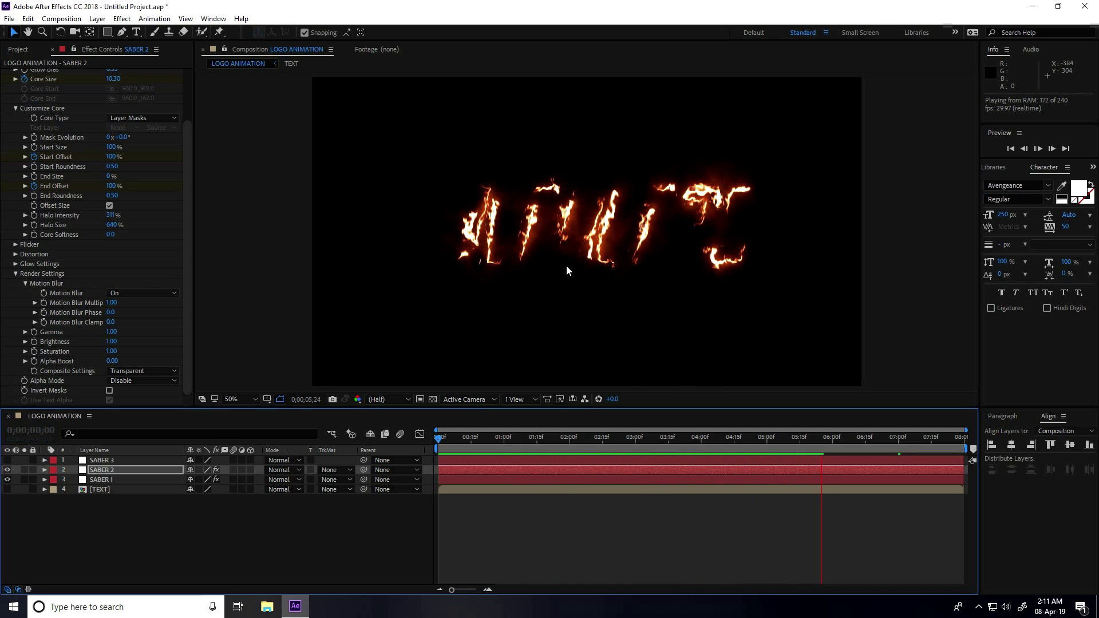
{"action": "key", "text": "space"}
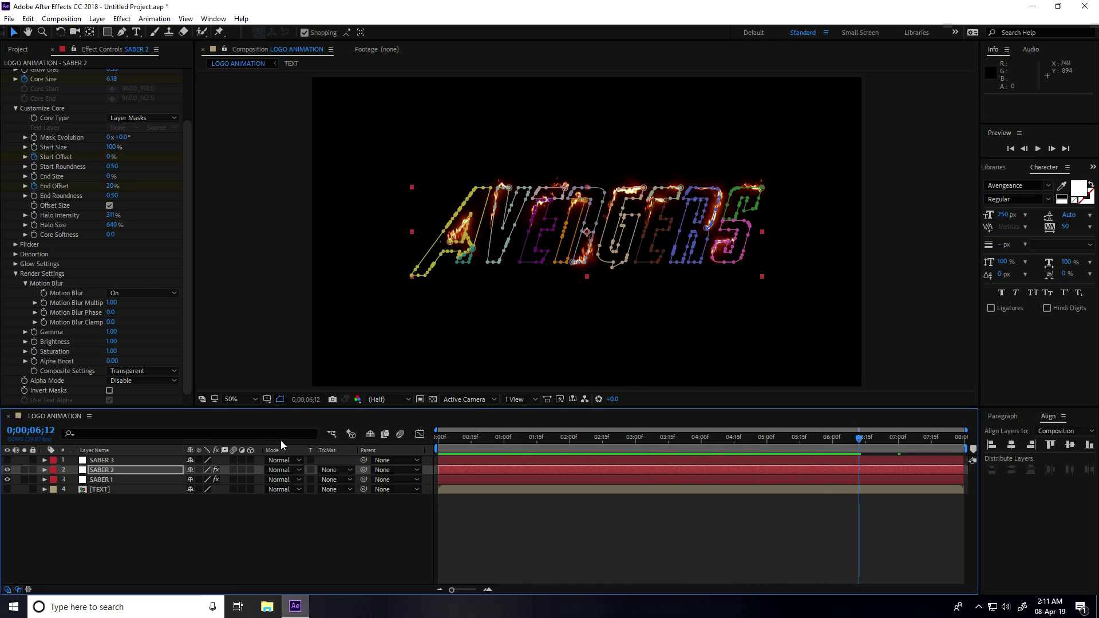
- Apply Easy Ease to SABER 2's Core Size and End Offset keyframes at 7 seconds and its Start Offset keyframe at 6 seconds
{"action": "left_click", "coordinate": [101, 471]}
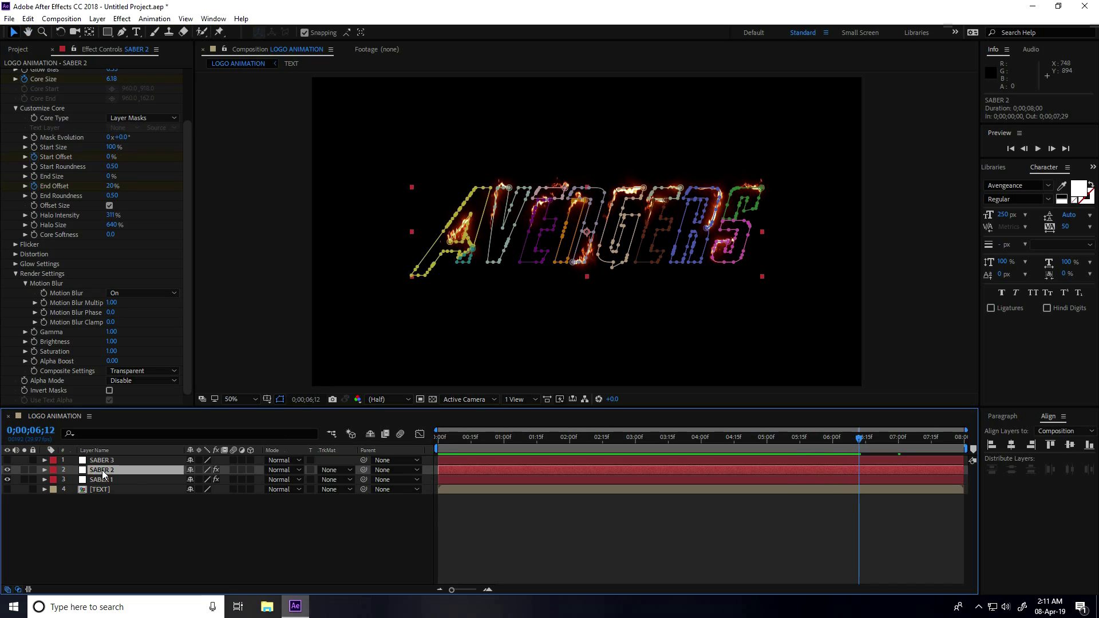
{"action": "key", "text": "u"}
{"action": "scroll", "coordinate": [575, 510], "scroll_direction": "down", "scroll_amount": 5}
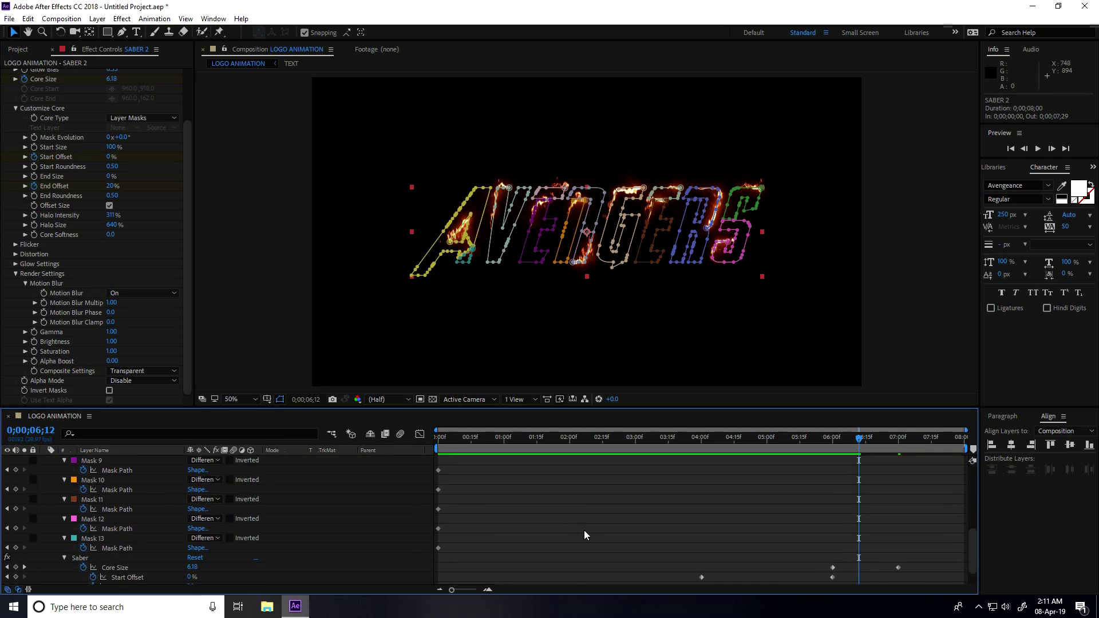
{"action": "scroll", "coordinate": [658, 527], "scroll_direction": "down", "scroll_amount": 2}
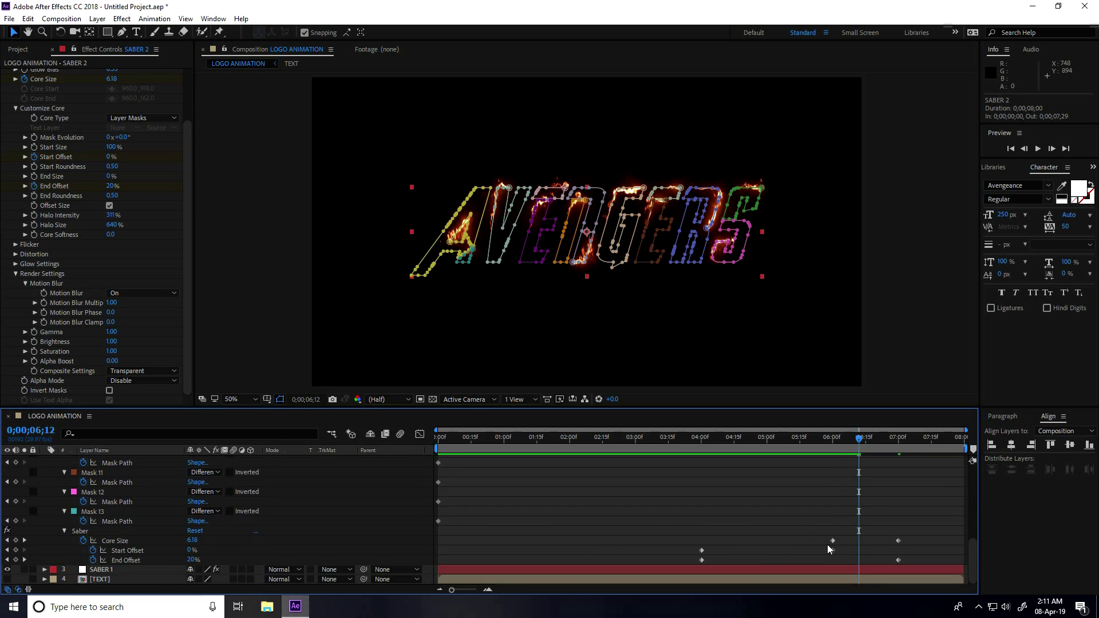
{"action": "left_click_drag", "start_coordinate": [917, 536], "coordinate": [892, 575]}
{"action": "key", "text": "F9"}
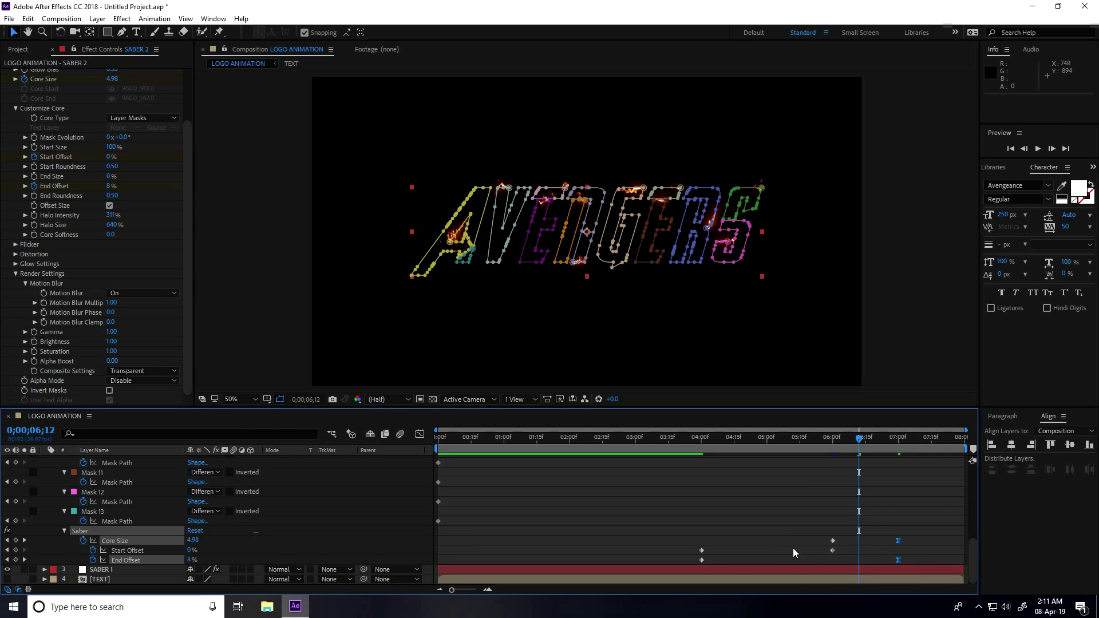
{"action": "left_click", "coordinate": [833, 550]}
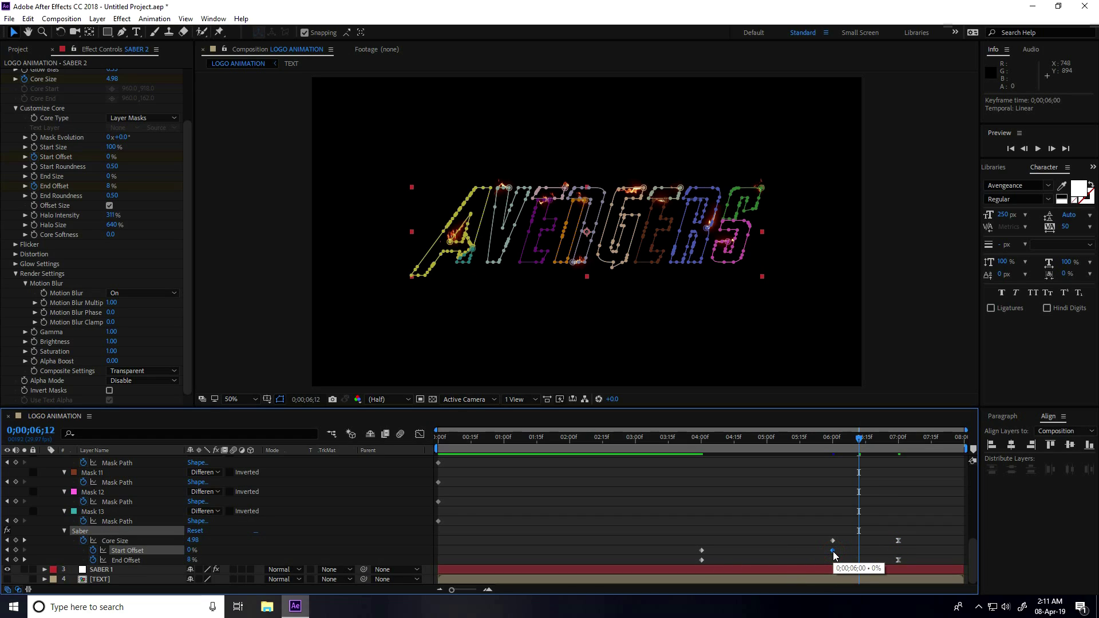
{"action": "key", "text": "ctrl+alt+h"}
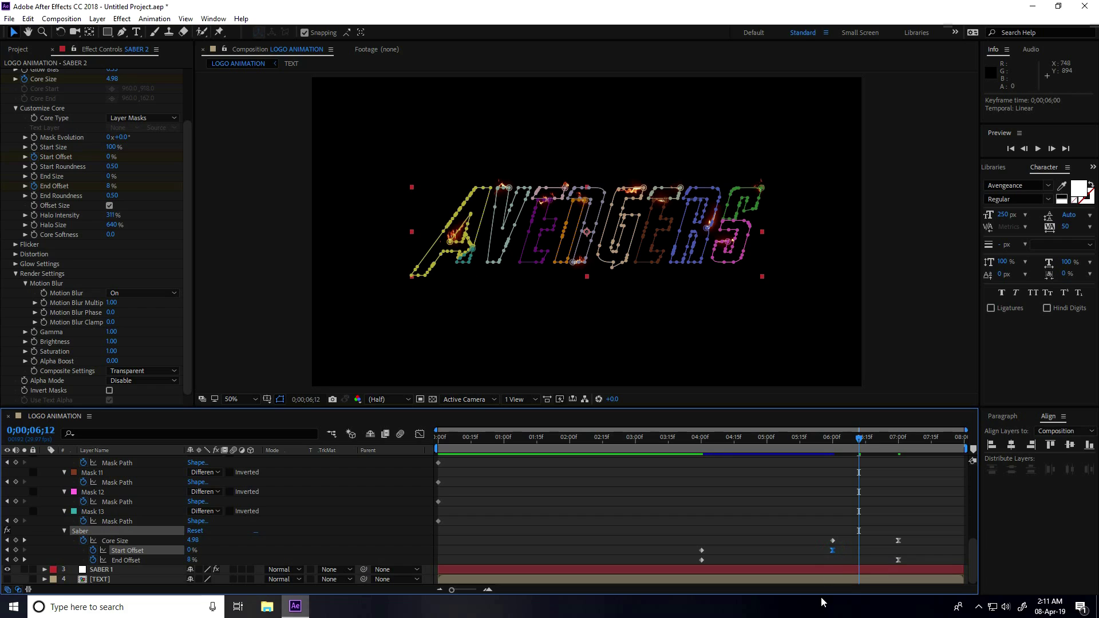
- Collapse SABER 2's properties and preview the eased animation from the start of the composition
{"action": "left_click_drag", "start_coordinate": [861, 447], "coordinate": [507, 471]}
{"action": "scroll", "coordinate": [129, 504], "scroll_direction": "up", "scroll_amount": 5}
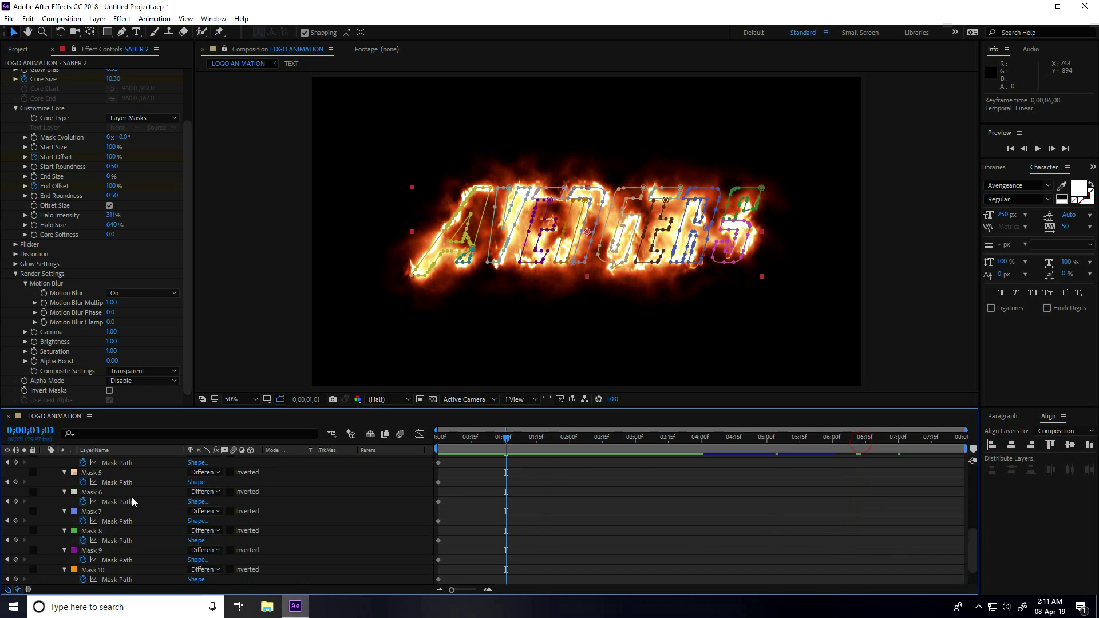
{"action": "left_click", "coordinate": [44, 470]}
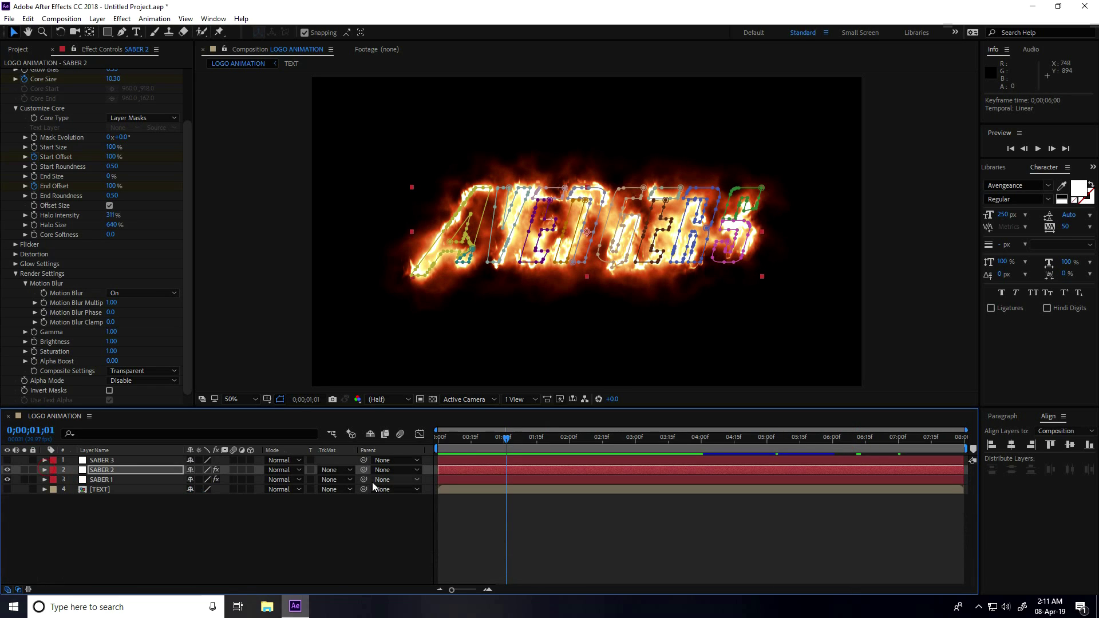
{"action": "left_click_drag", "start_coordinate": [506, 439], "coordinate": [490, 439]}
{"action": "key", "text": "space"}
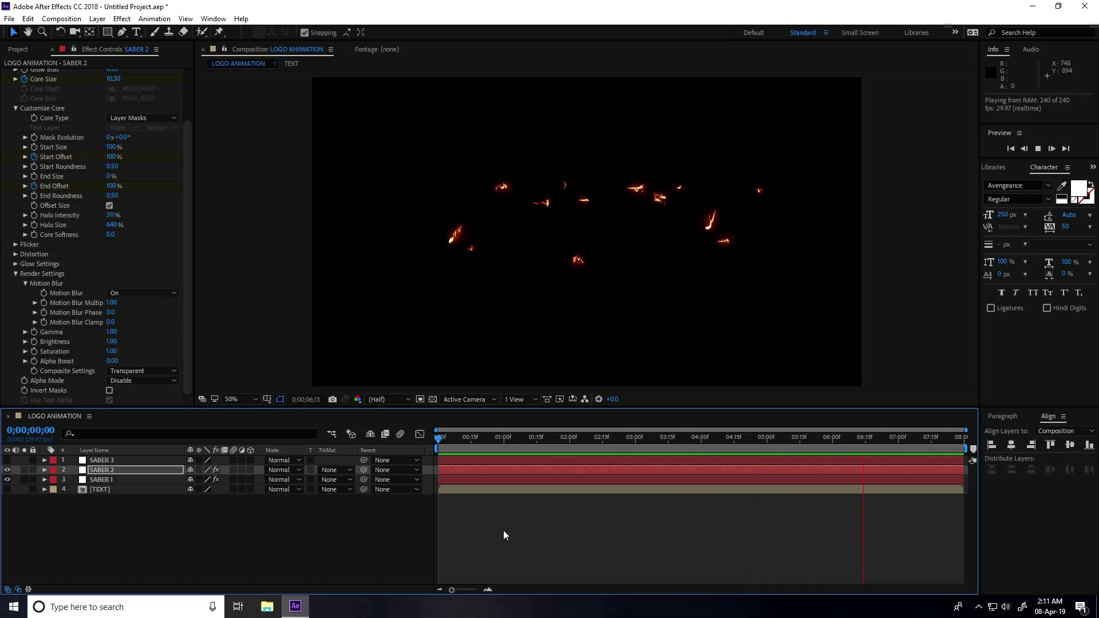
{"action": "key", "text": "space"}
- Turn on the visibility of the SABER 3 layer and apply the Video Copilot Saber effect to it
{"action": "left_click", "coordinate": [98, 461]}
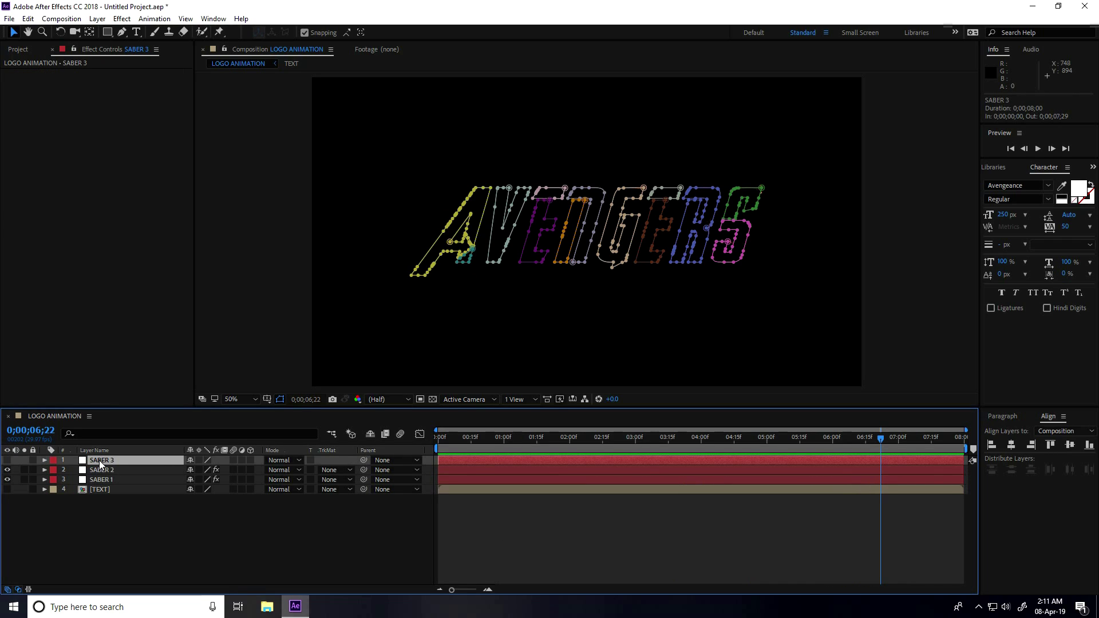
{"action": "left_click", "coordinate": [8, 460]}
{"action": "left_click", "coordinate": [122, 18]}
{"action": "mouse_move", "coordinate": [161, 390]}
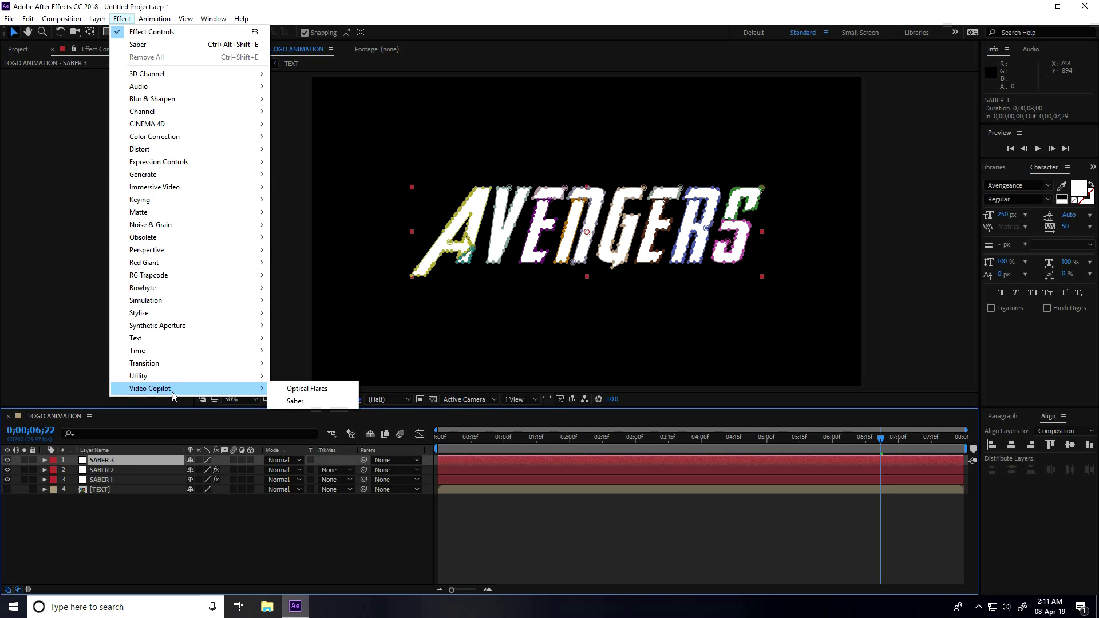
{"action": "left_click", "coordinate": [295, 402]}
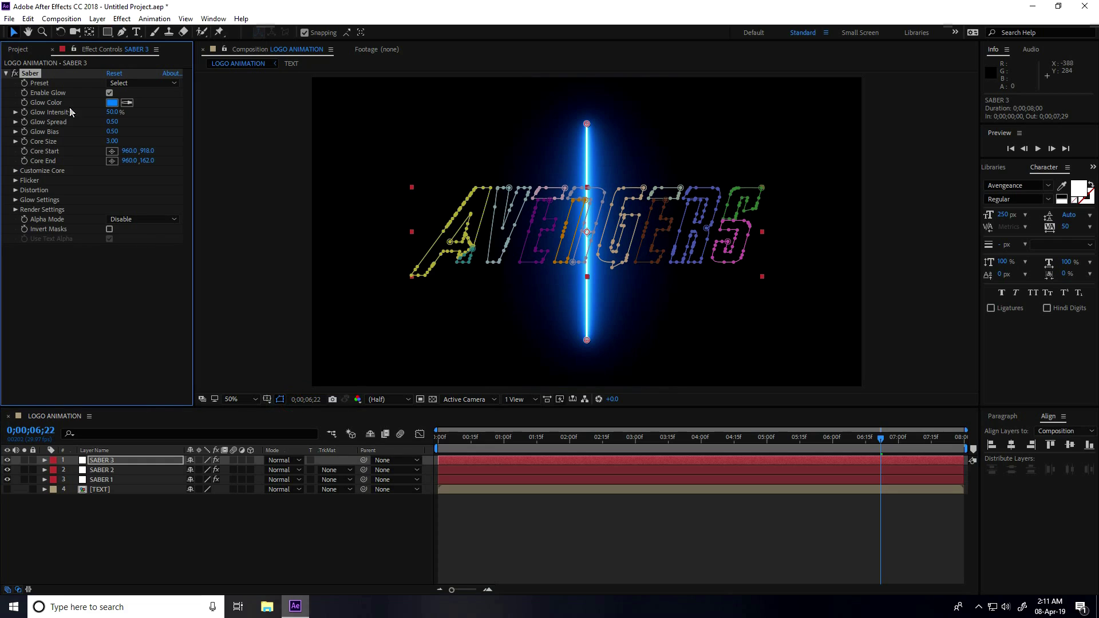
- Choose the Simple Orange preset for SABER 3 and set its Glow Intensity to 15%
{"action": "left_click", "coordinate": [117, 83]}
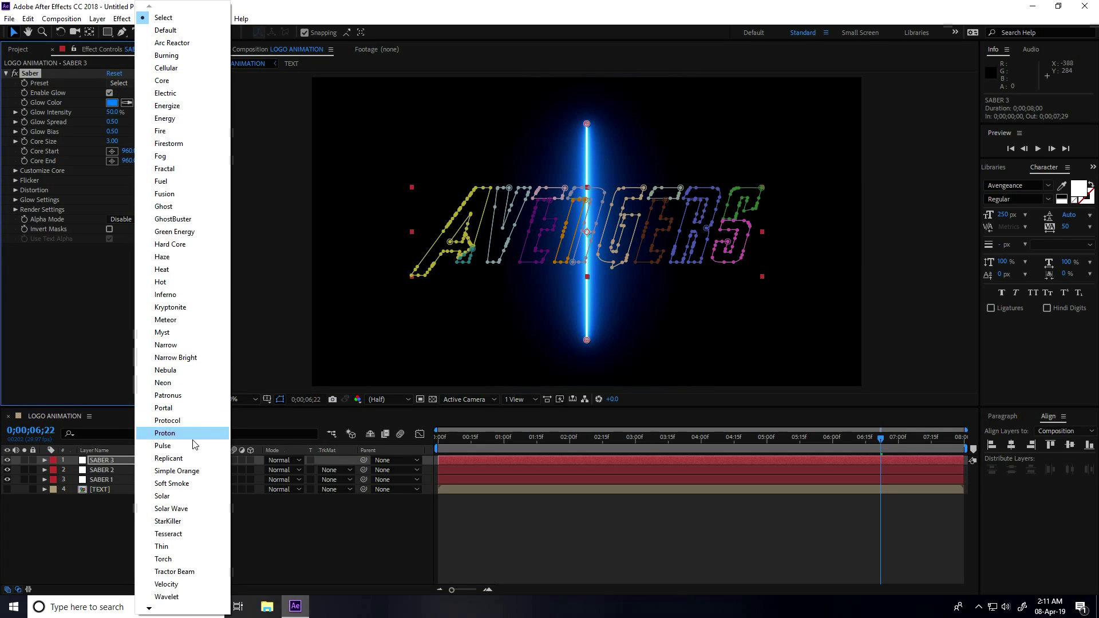
{"action": "left_click", "coordinate": [201, 472]}
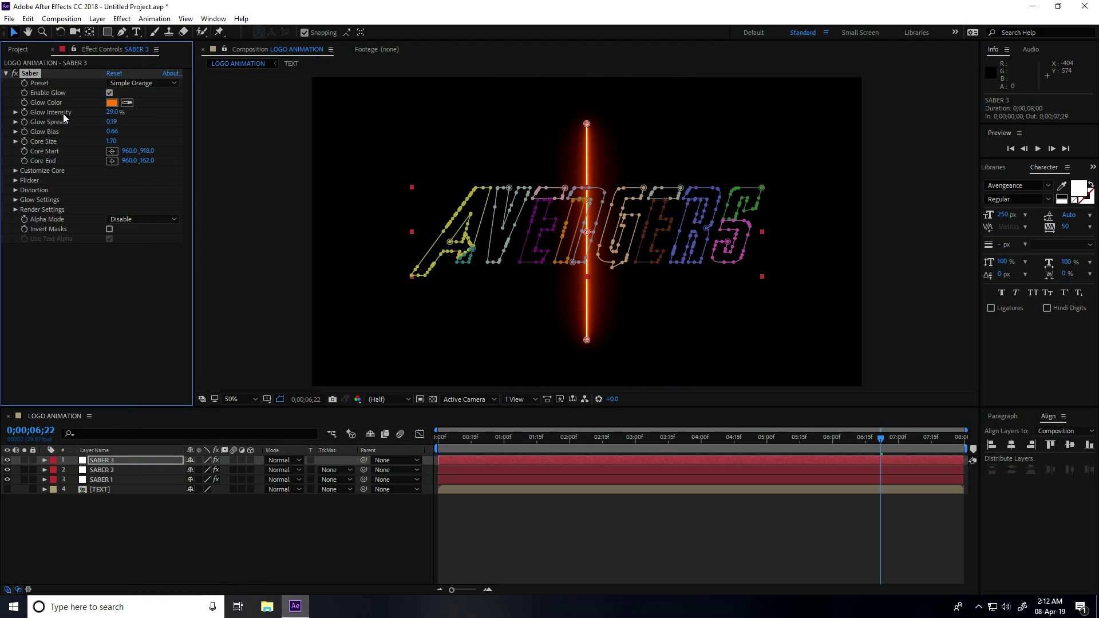
{"action": "left_click", "coordinate": [110, 112]}
{"action": "type", "text": "15"}
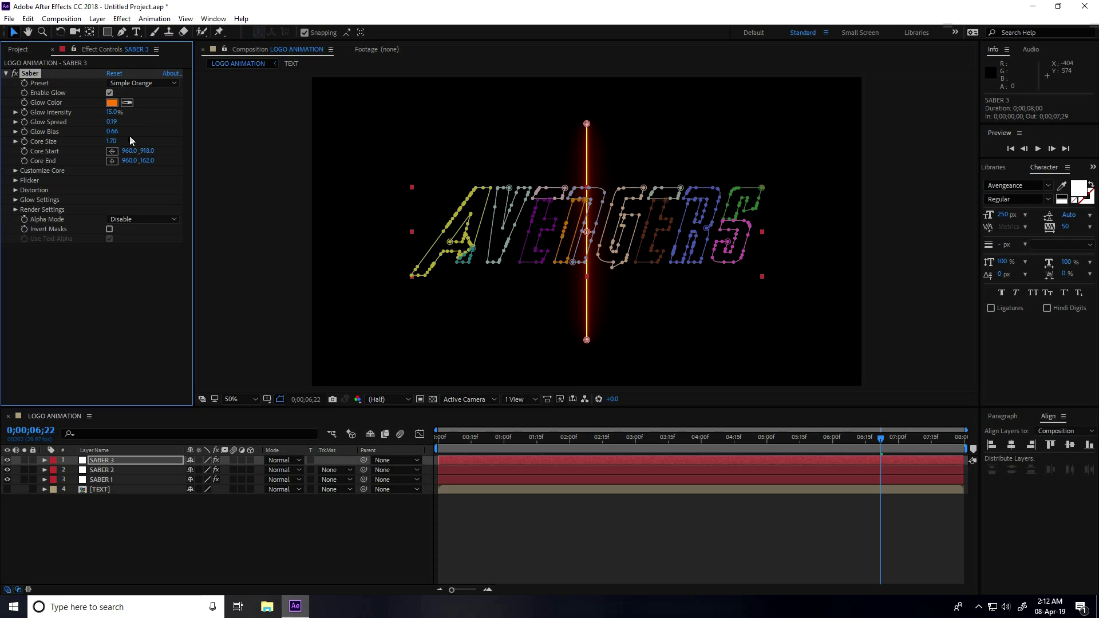
- Set SABER 3's Core Type to Layer Masks
{"action": "left_click", "coordinate": [15, 170]}
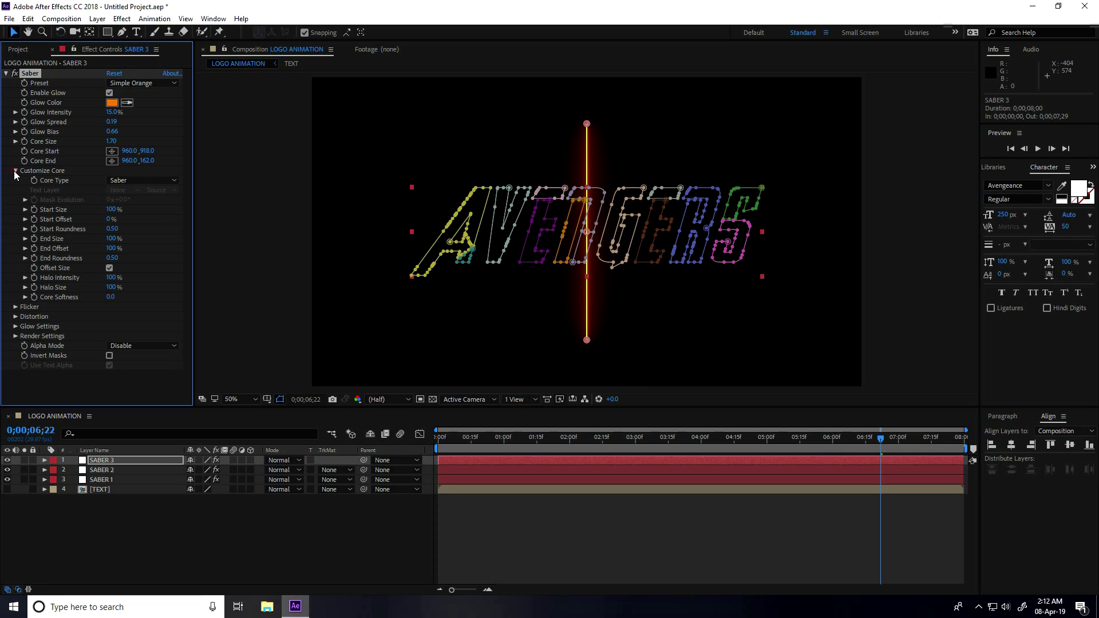
{"action": "left_click", "coordinate": [139, 180]}
{"action": "left_click", "coordinate": [145, 206]}
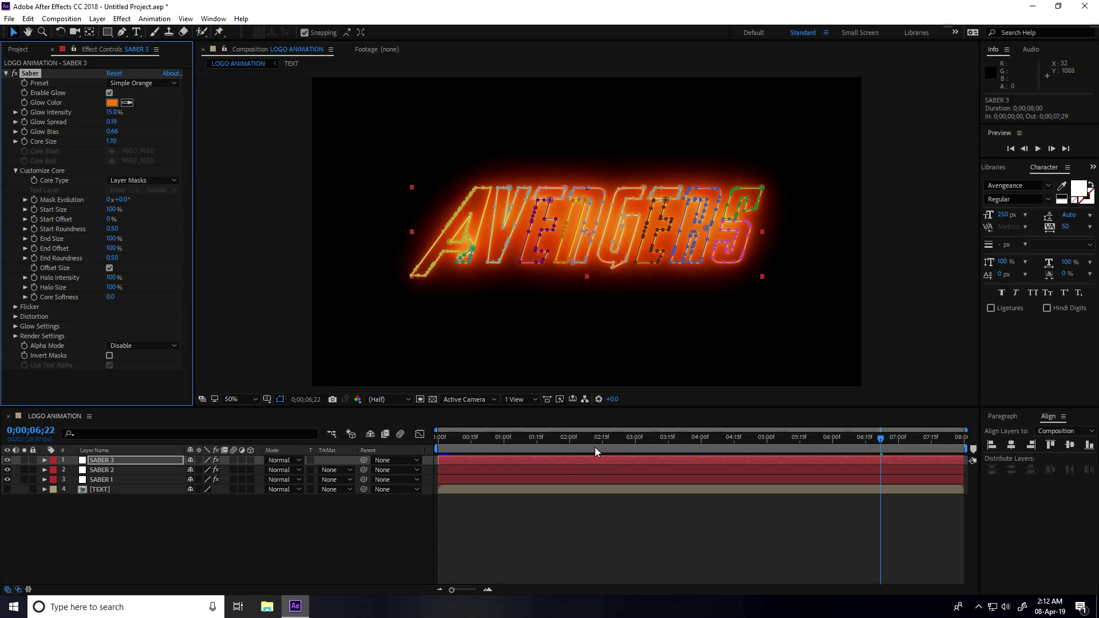
- Keyframe SABER 3's Start Offset from 100% at 0;00;00;05 to 0% at 4 seconds, and set its End Size to 0%
{"action": "left_click_drag", "start_coordinate": [475, 435], "coordinate": [449, 436]}
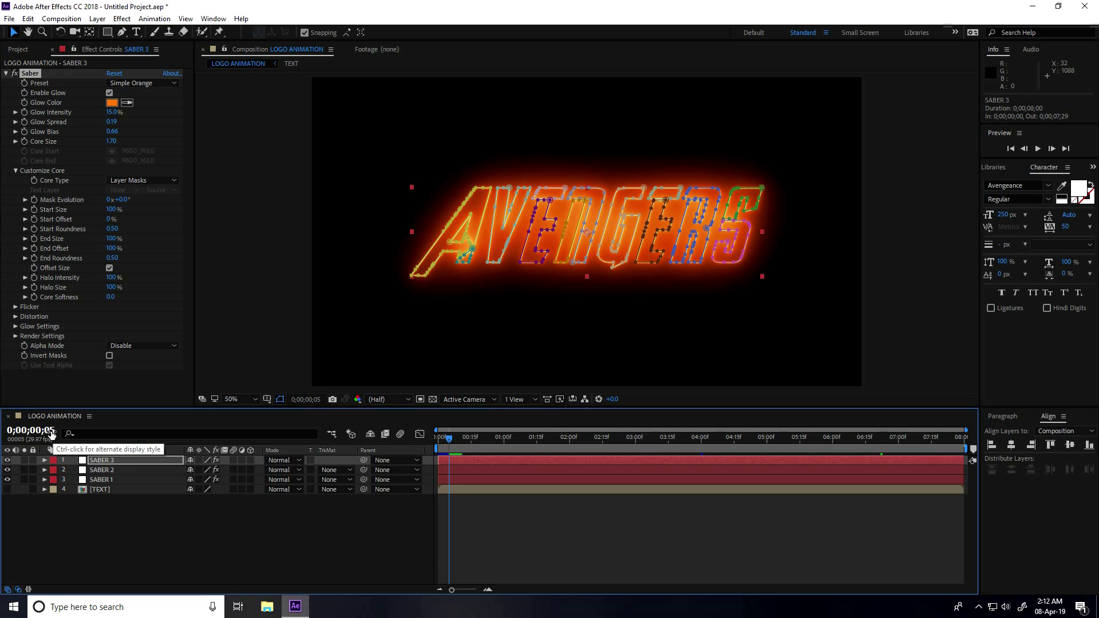
{"action": "left_click", "coordinate": [33, 218]}
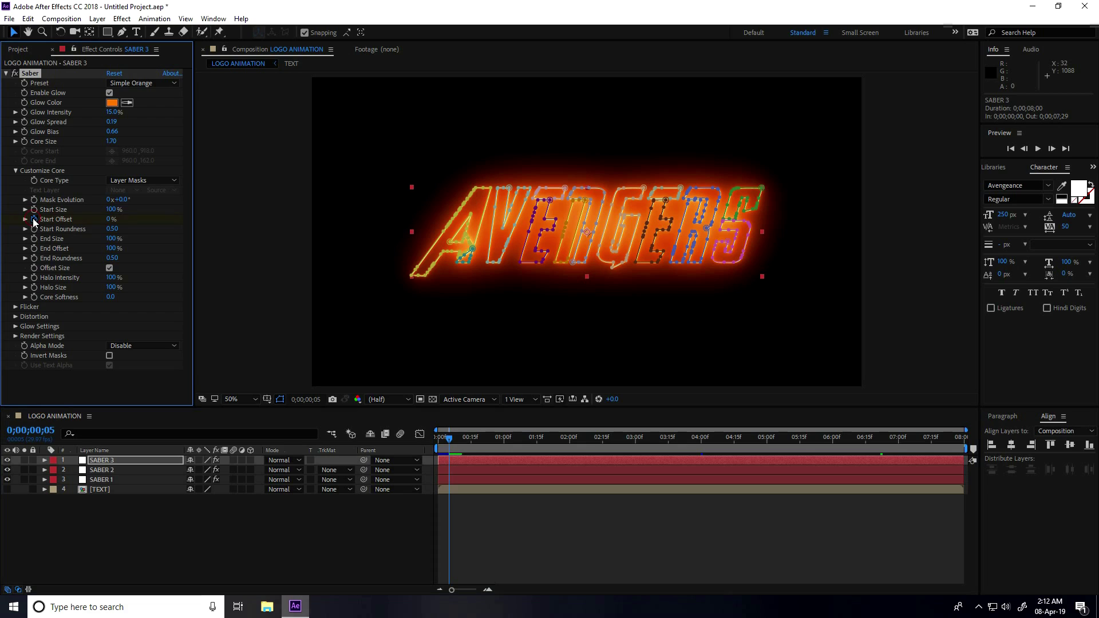
{"action": "left_click_drag", "start_coordinate": [112, 220], "coordinate": [225, 220]}
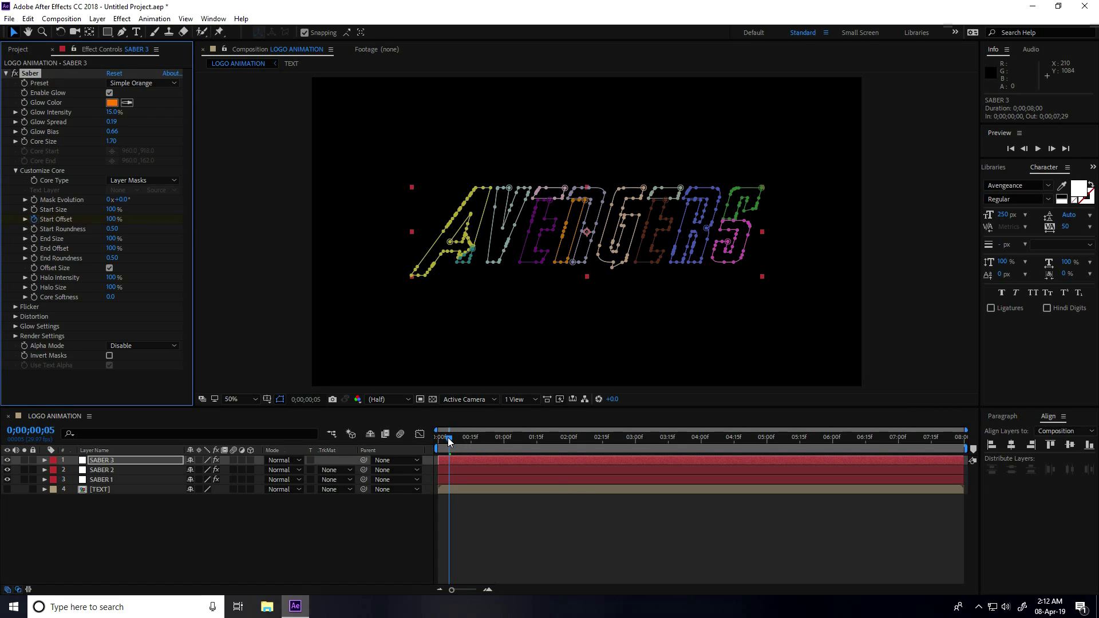
{"action": "left_click_drag", "start_coordinate": [448, 438], "coordinate": [701, 449]}
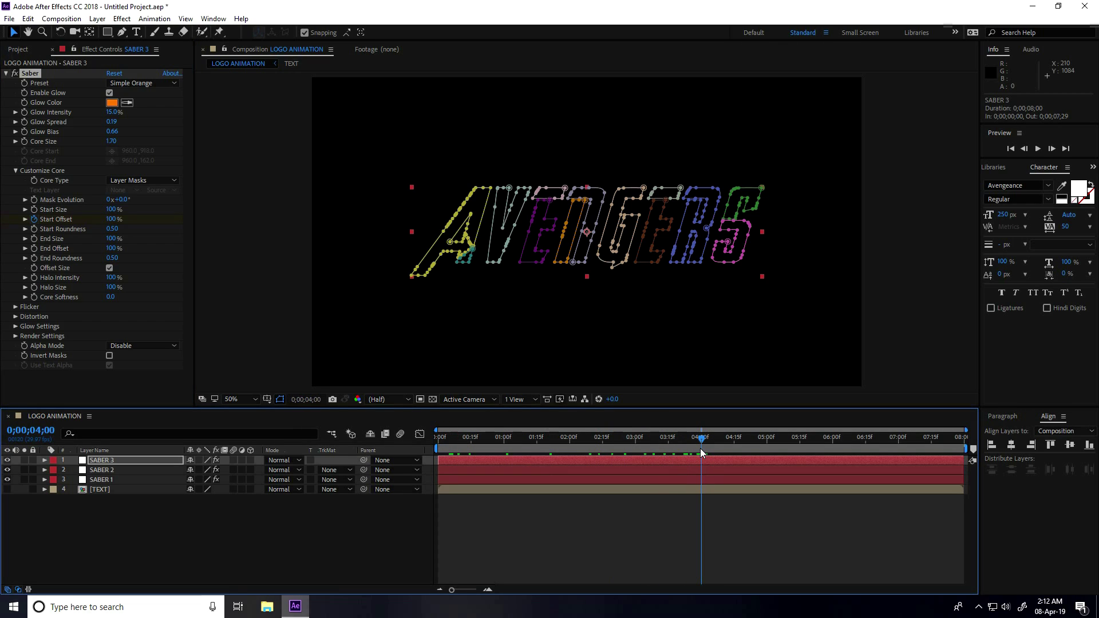
{"action": "left_click", "coordinate": [112, 220]}
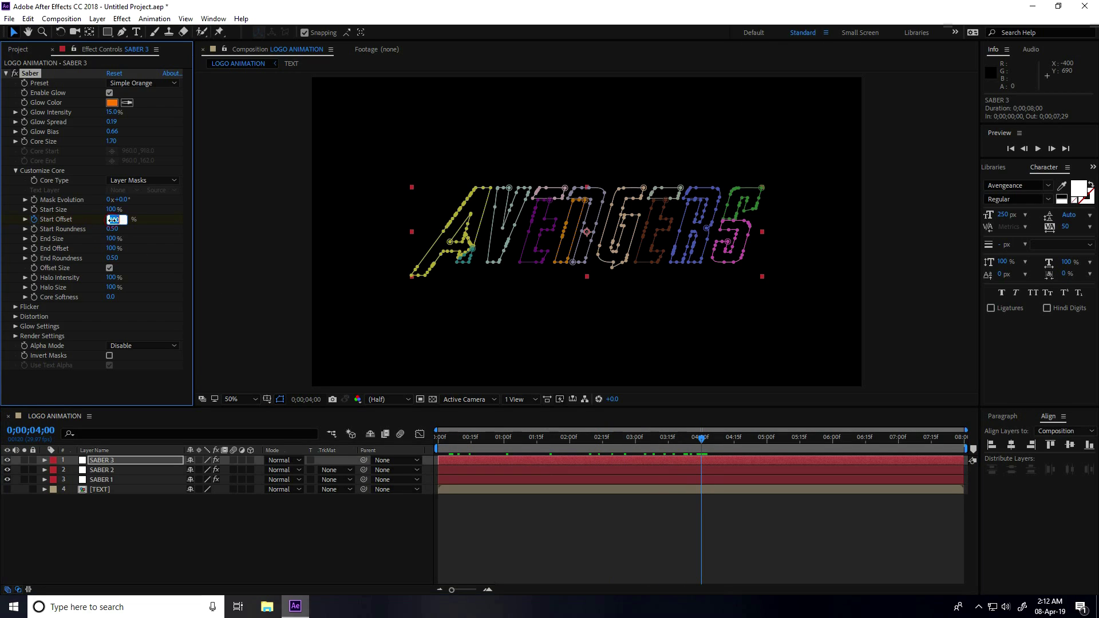
{"action": "type", "text": "0"}
{"action": "key", "text": "Return"}
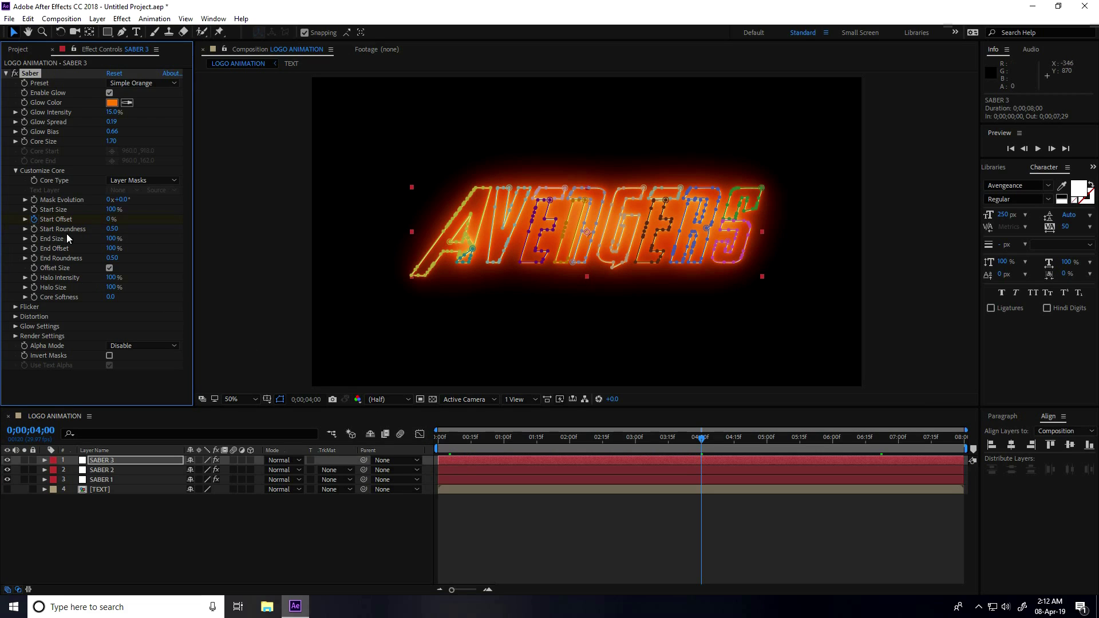
{"action": "left_click_drag", "start_coordinate": [109, 239], "coordinate": [43, 240]}
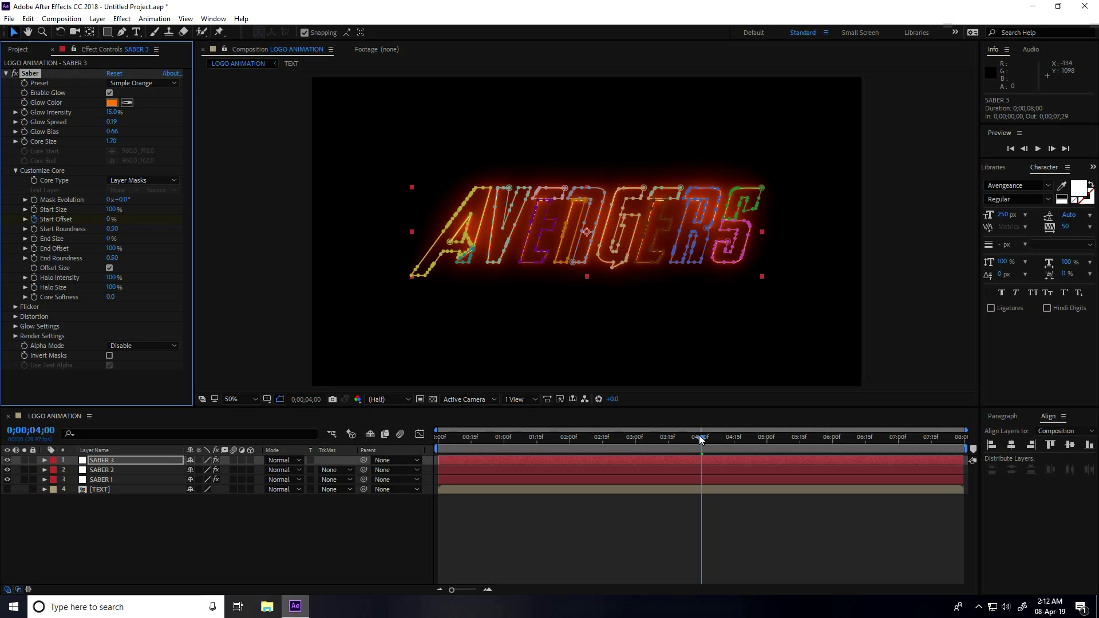
- Keyframe SABER 3's Core Size from 1.70 at 0;00;00;05 to 1.50 at 0;00;02;15
{"action": "left_click_drag", "start_coordinate": [701, 438], "coordinate": [447, 453]}
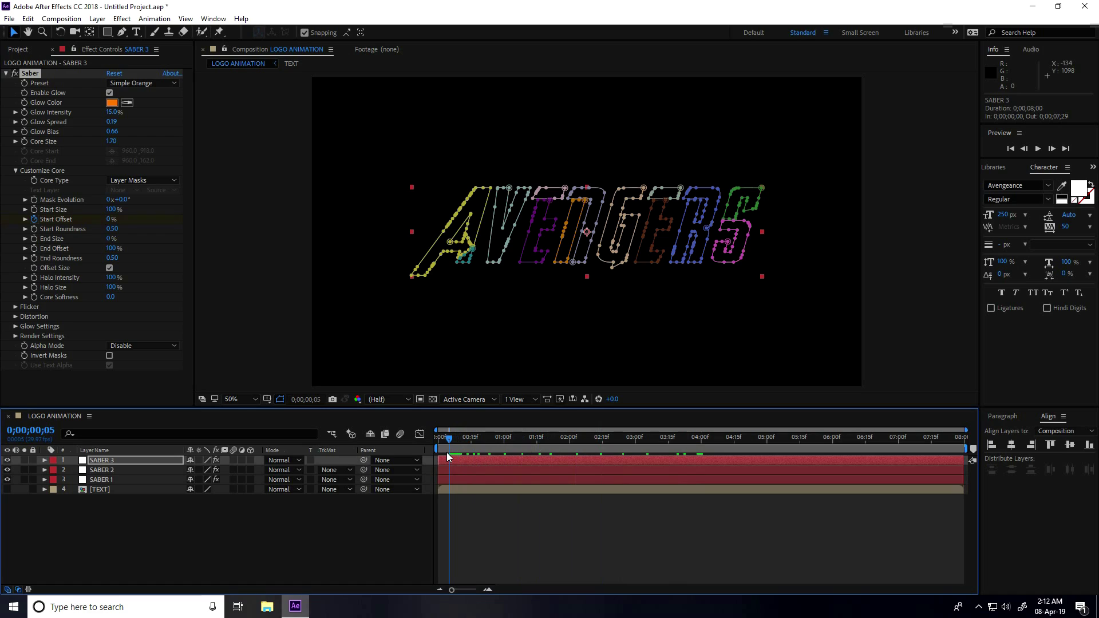
{"action": "left_click", "coordinate": [26, 142]}
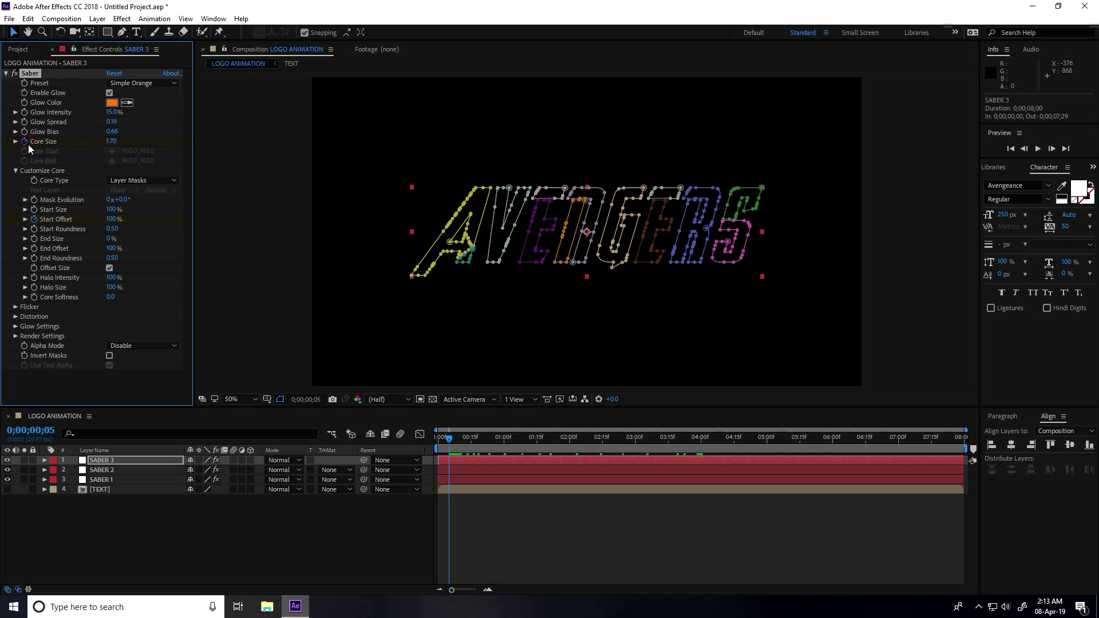
{"action": "left_click_drag", "start_coordinate": [449, 439], "coordinate": [603, 460]}
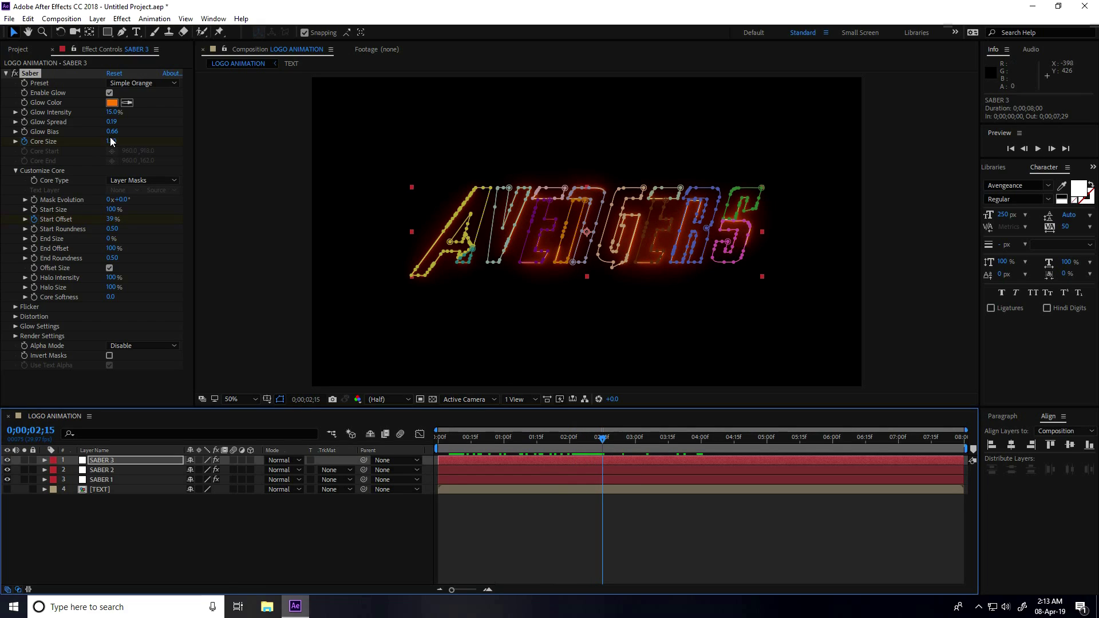
{"action": "left_click", "coordinate": [137, 160]}
{"action": "left_click", "coordinate": [115, 142]}
{"action": "type", "text": "1.5"}
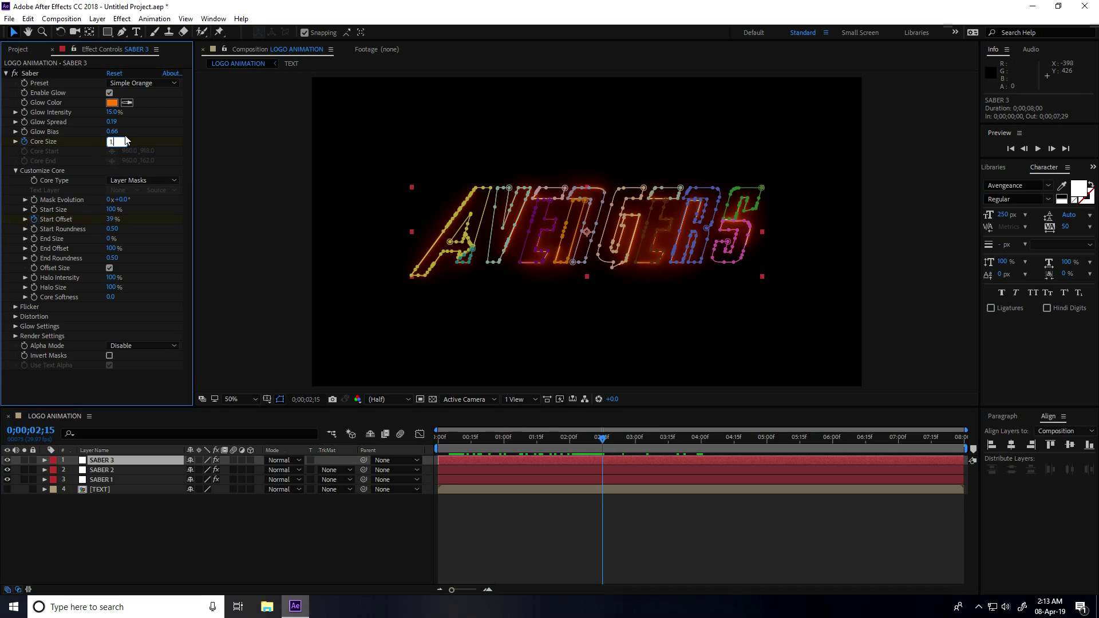
{"action": "key", "text": "Return"}
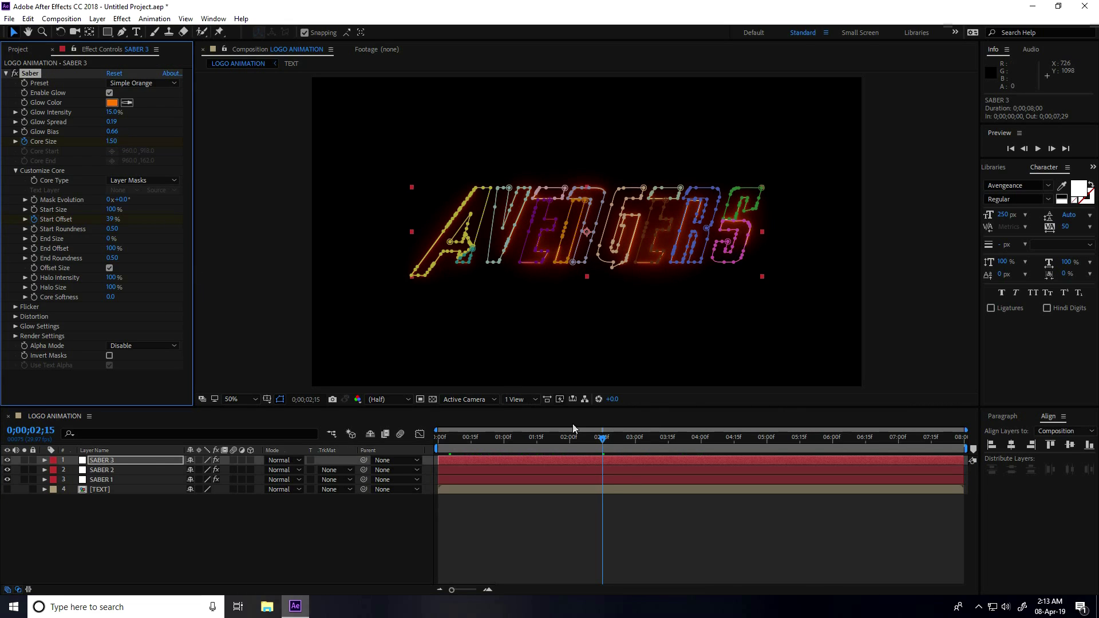
- Keyframe SABER 3's Core Size to 3.00 at 4 seconds and 0.00 at 7 seconds
{"action": "left_click_drag", "start_coordinate": [603, 444], "coordinate": [701, 463]}
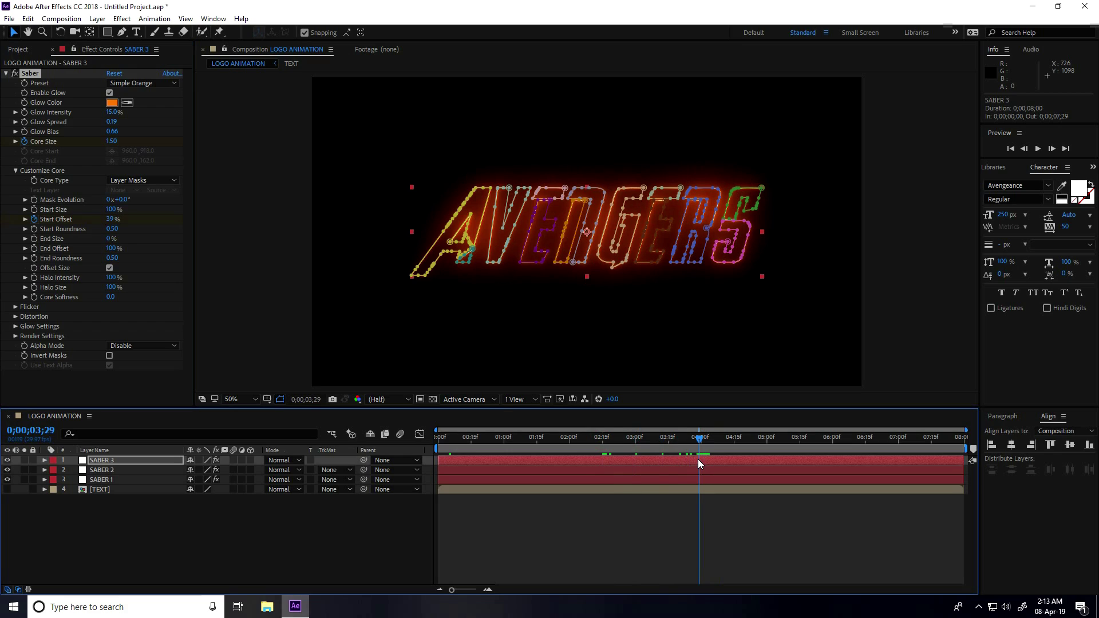
{"action": "left_click", "coordinate": [700, 437]}
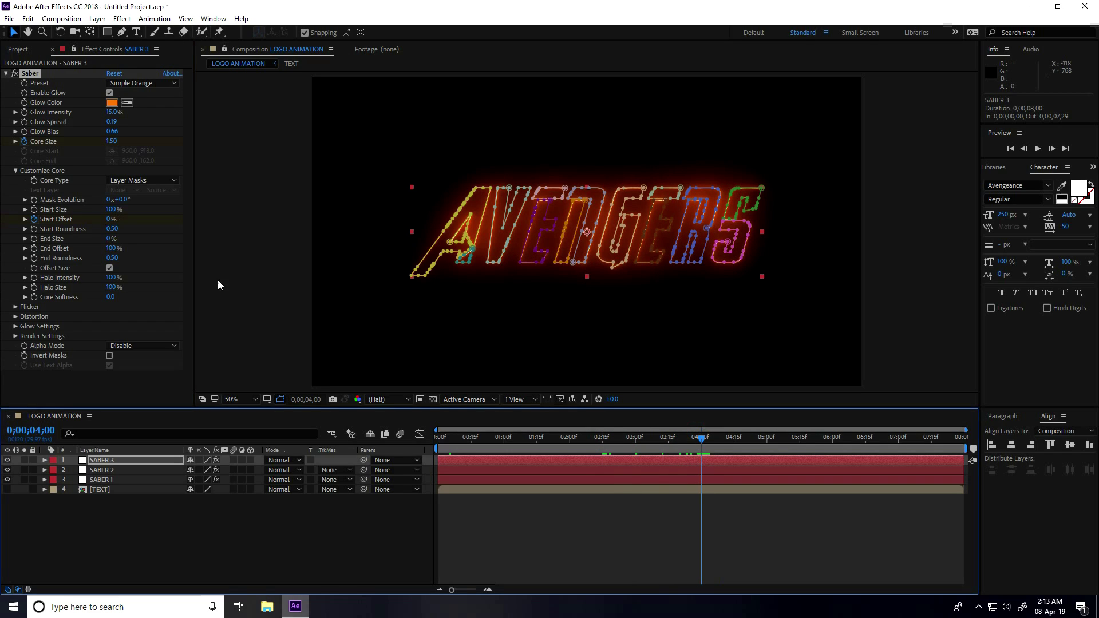
{"action": "left_click", "coordinate": [124, 142]}
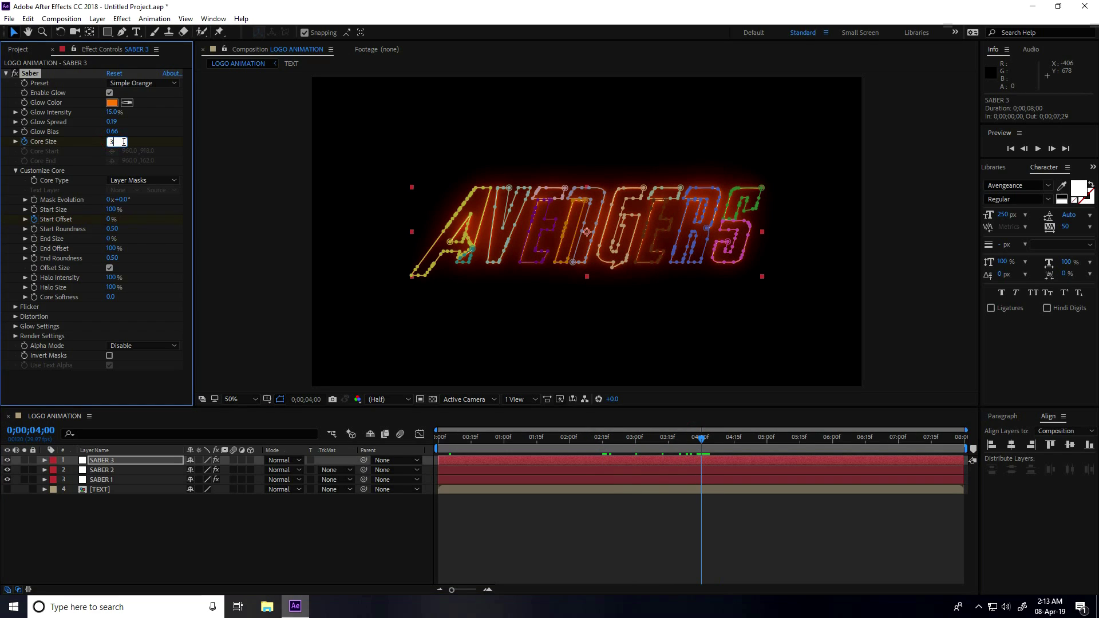
{"action": "type", "text": "3"}
{"action": "key", "text": "Return"}
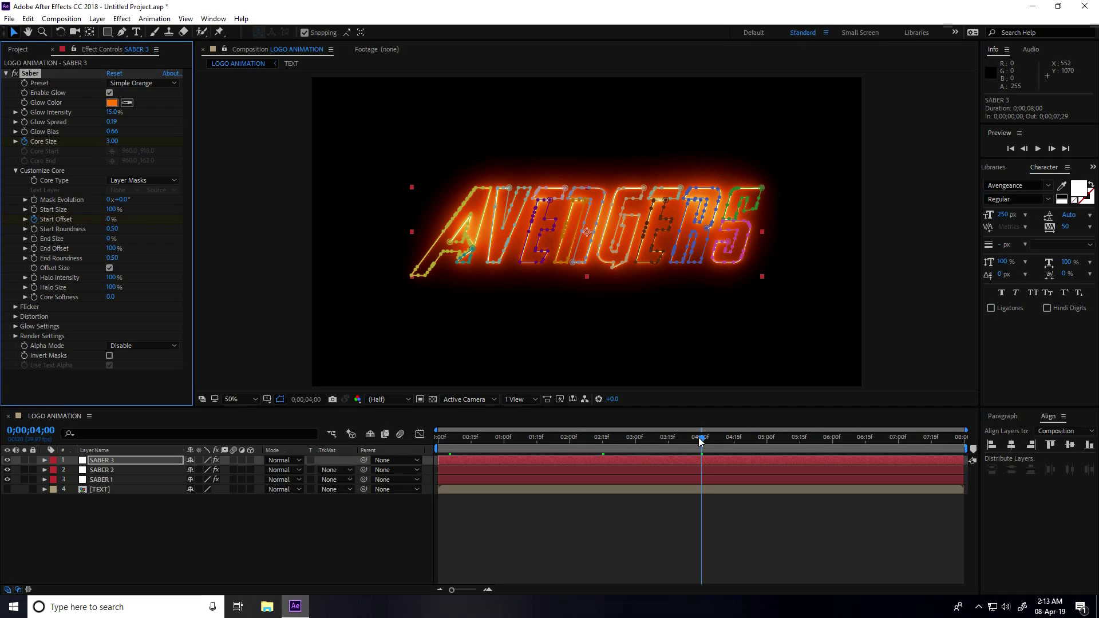
{"action": "left_click_drag", "start_coordinate": [699, 437], "coordinate": [899, 462]}
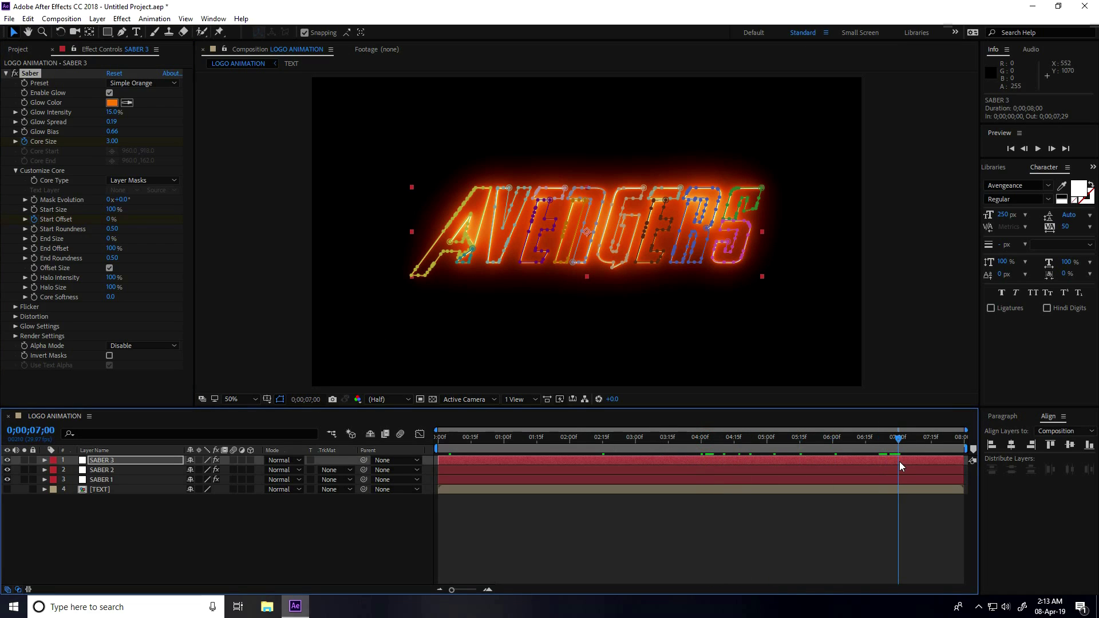
{"action": "left_click", "coordinate": [111, 141]}
{"action": "type", "text": "1.7"}
{"action": "key", "text": "Return"}
- Preview the three-layer Saber animation from the start of the composition
{"action": "key", "text": "Home"}
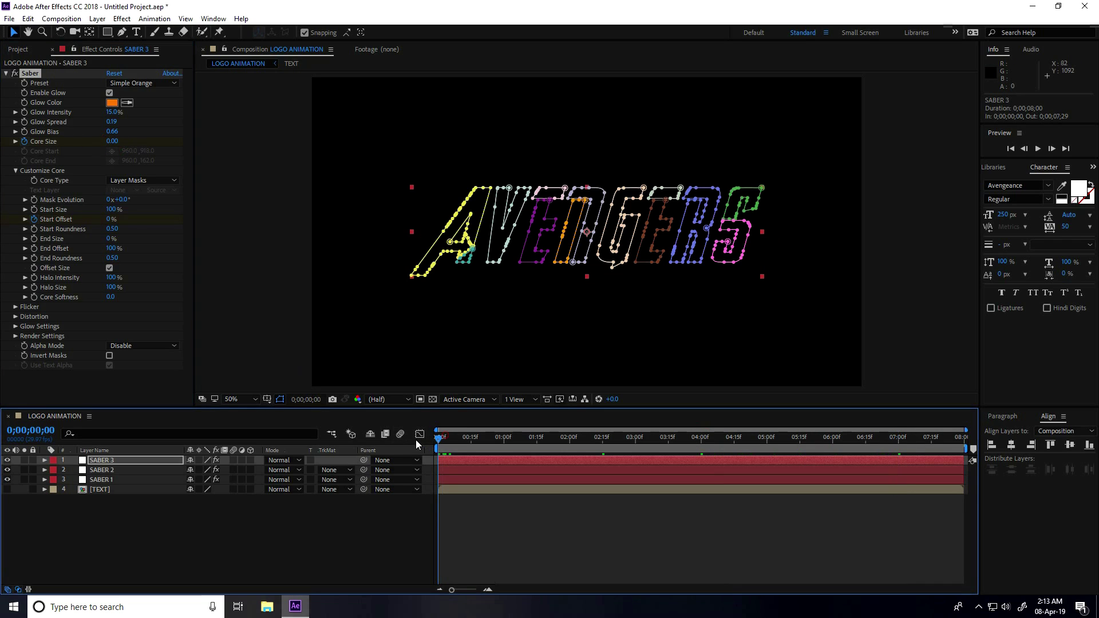
{"action": "key", "text": "space"}
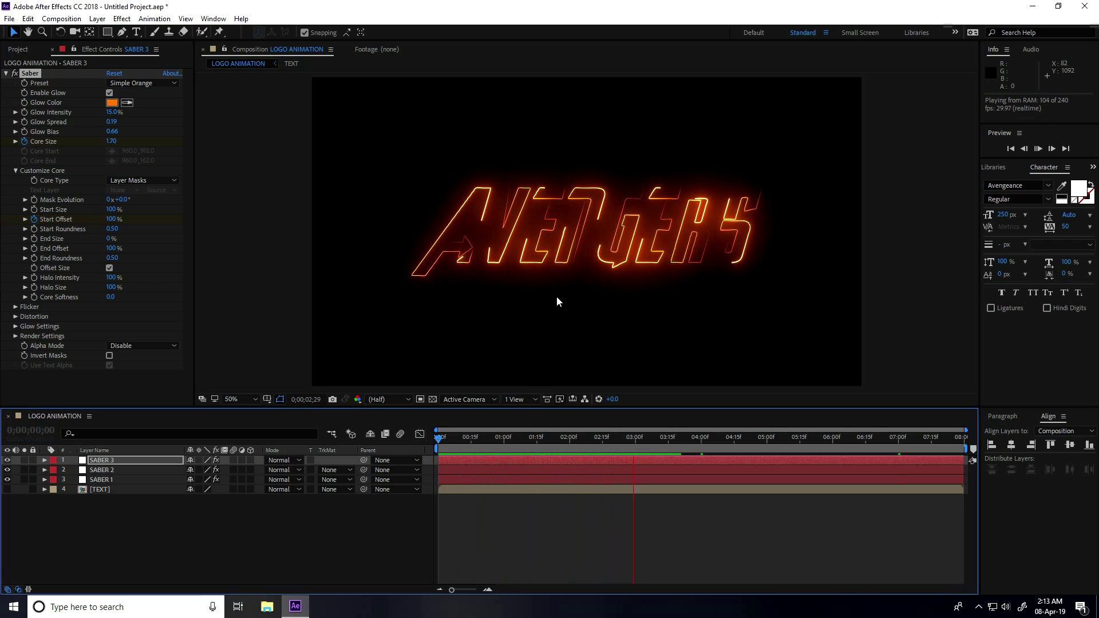
{"action": "left_click", "coordinate": [736, 438]}
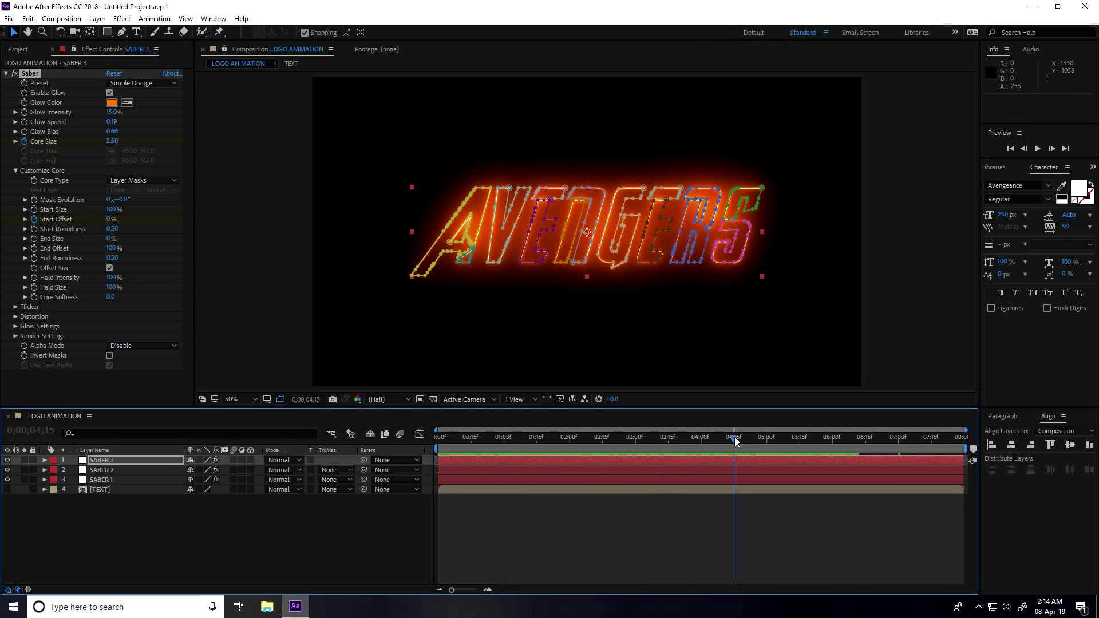
- Keyframe SABER 3's Mask Evolution from 0x+0.0° at 3 seconds to -1x+0.0° at 7 seconds
{"action": "left_click_drag", "start_coordinate": [736, 441], "coordinate": [637, 493]}
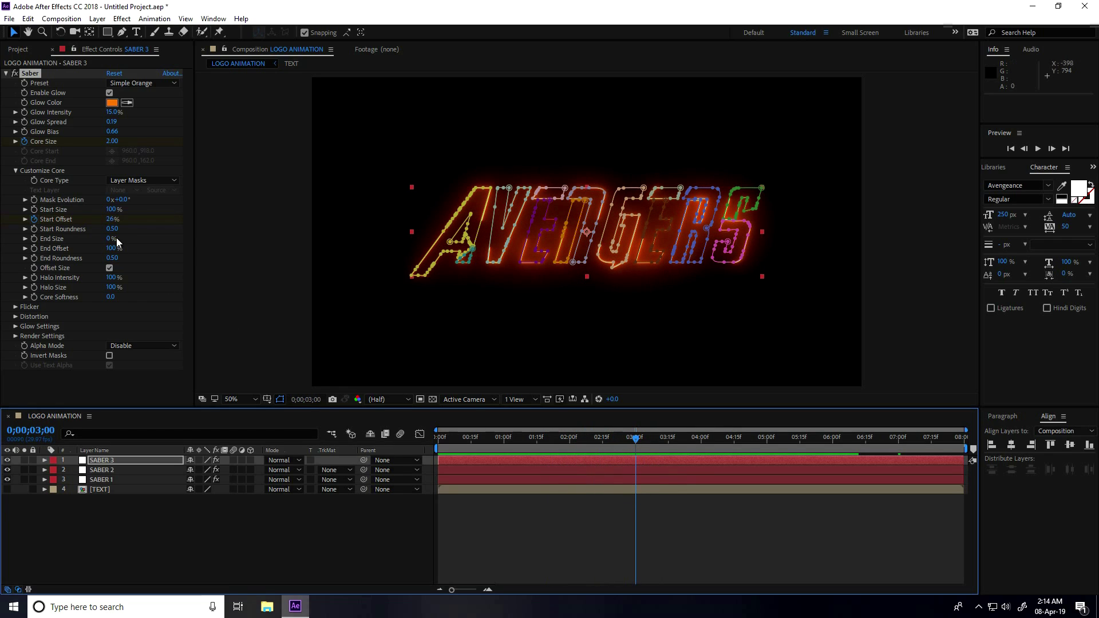
{"action": "left_click", "coordinate": [35, 200]}
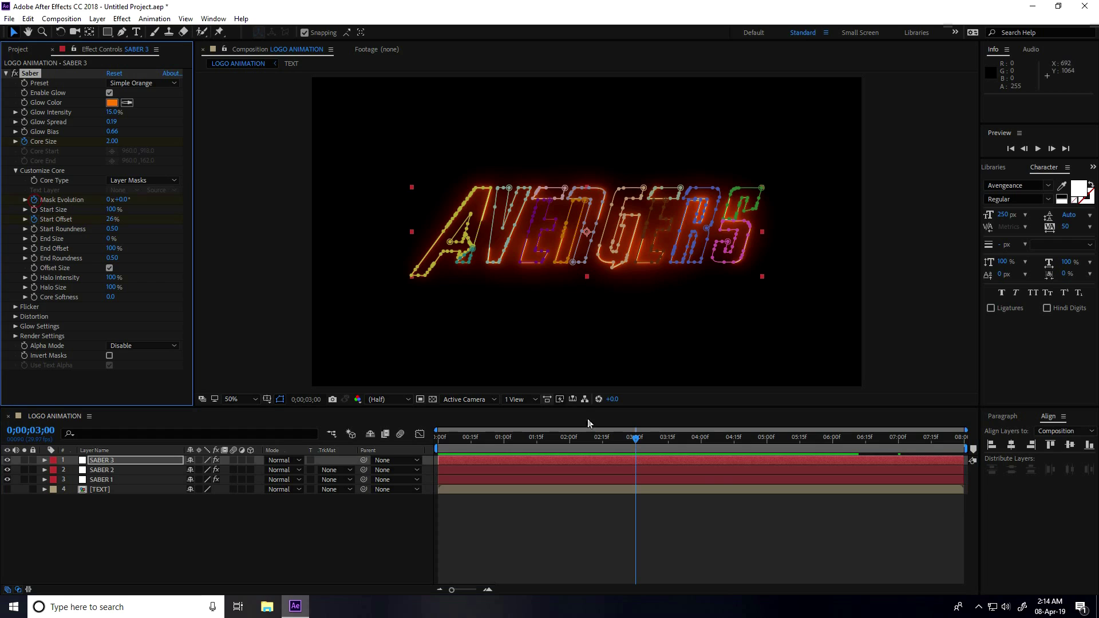
{"action": "left_click_drag", "start_coordinate": [638, 438], "coordinate": [901, 481]}
{"action": "left_click", "coordinate": [111, 199]}
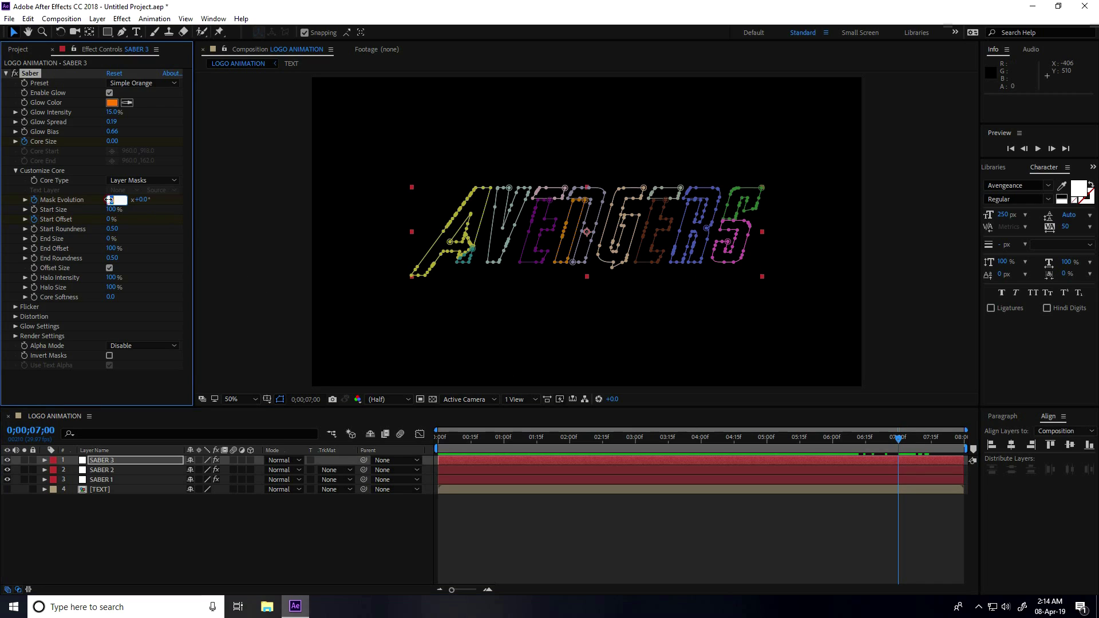
{"action": "left_click_drag", "start_coordinate": [109, 199], "coordinate": [108, 198]}
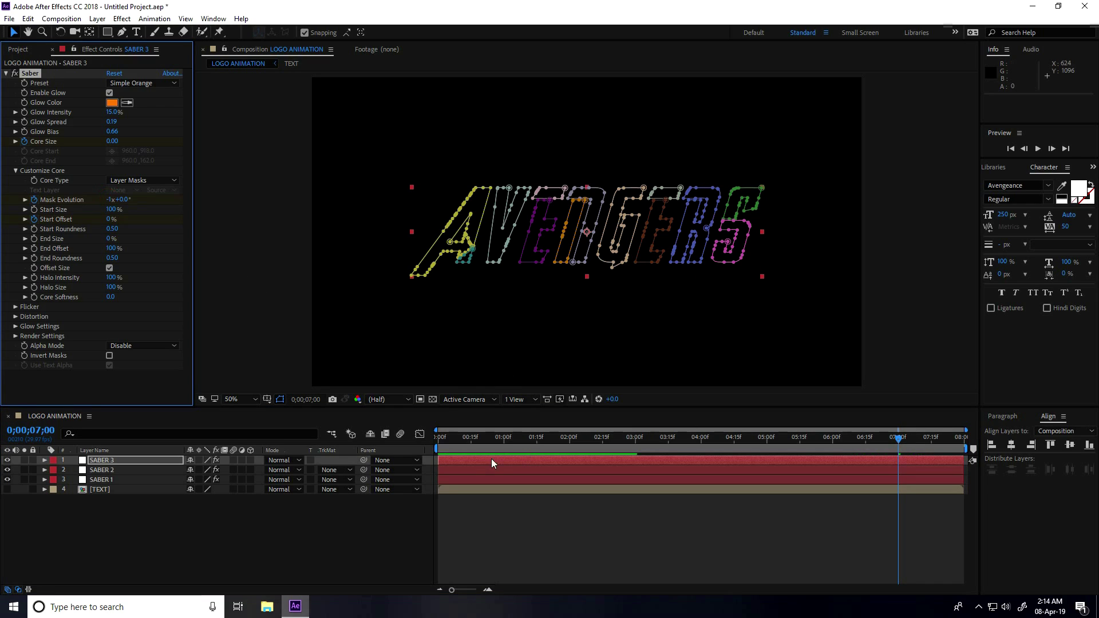
- Play the animation from the first frame to check the mask evolution
{"action": "left_click_drag", "start_coordinate": [455, 442], "coordinate": [422, 444]}
{"action": "key", "text": "space"}
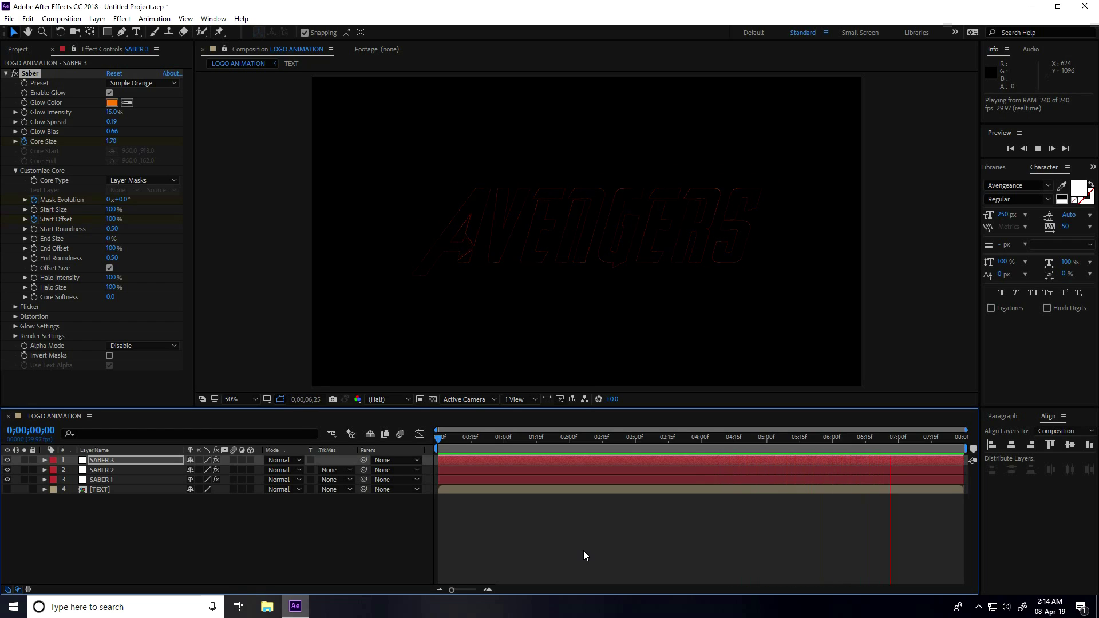
{"action": "key", "text": "space"}
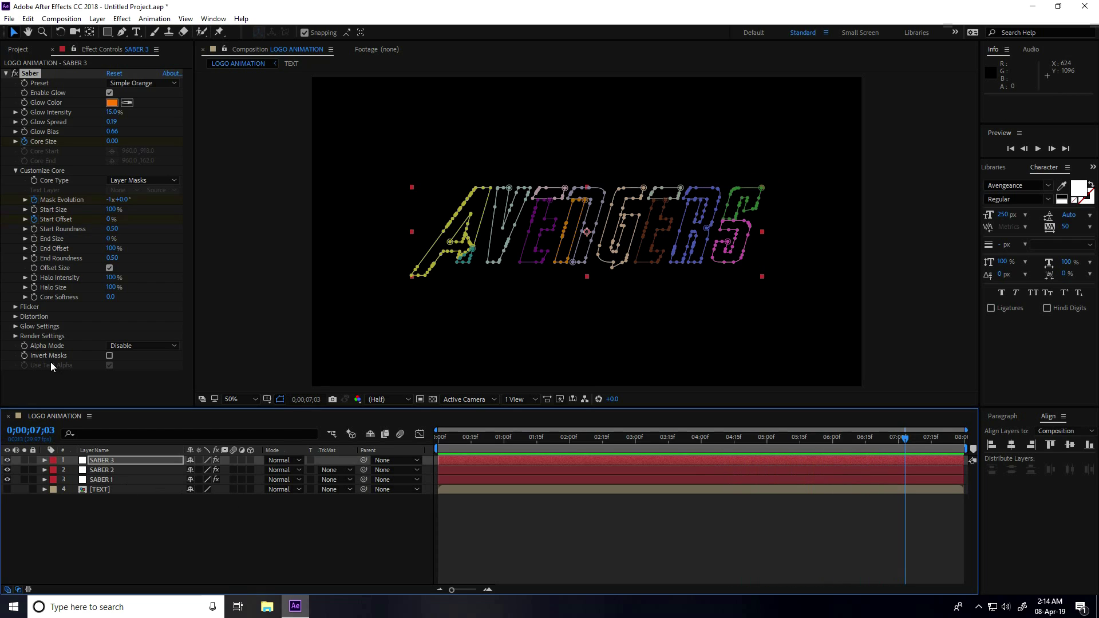
- Set the Composite Settings in SABER 3's render settings to Transparent
{"action": "left_click", "coordinate": [15, 336]}
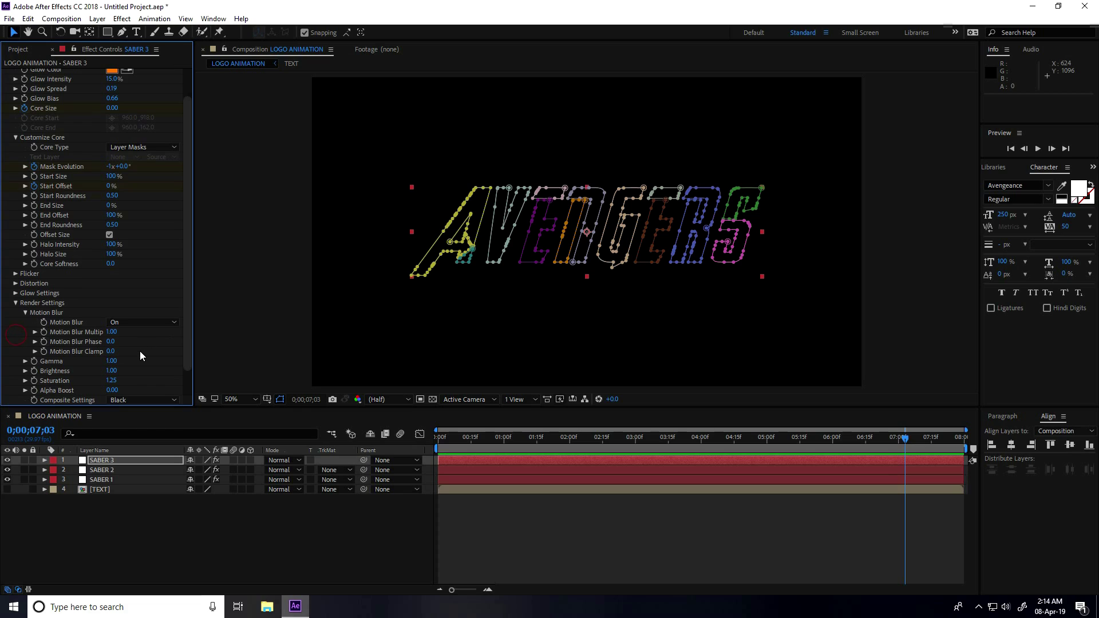
{"action": "scroll", "coordinate": [140, 352], "scroll_direction": "down", "scroll_amount": 2}
{"action": "left_click", "coordinate": [125, 372]}
{"action": "left_click", "coordinate": [140, 383]}
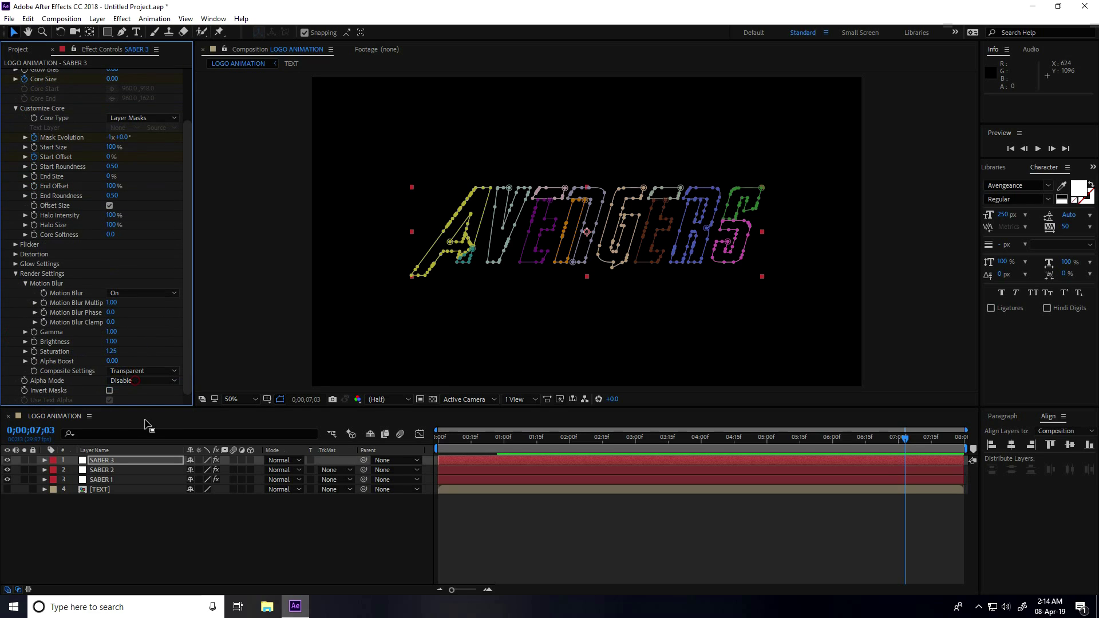
- Reveal SABER 3's keyframes and ease the last Core Size, Mask Evolution and Start Offset keyframes
{"action": "left_click", "coordinate": [105, 461]}
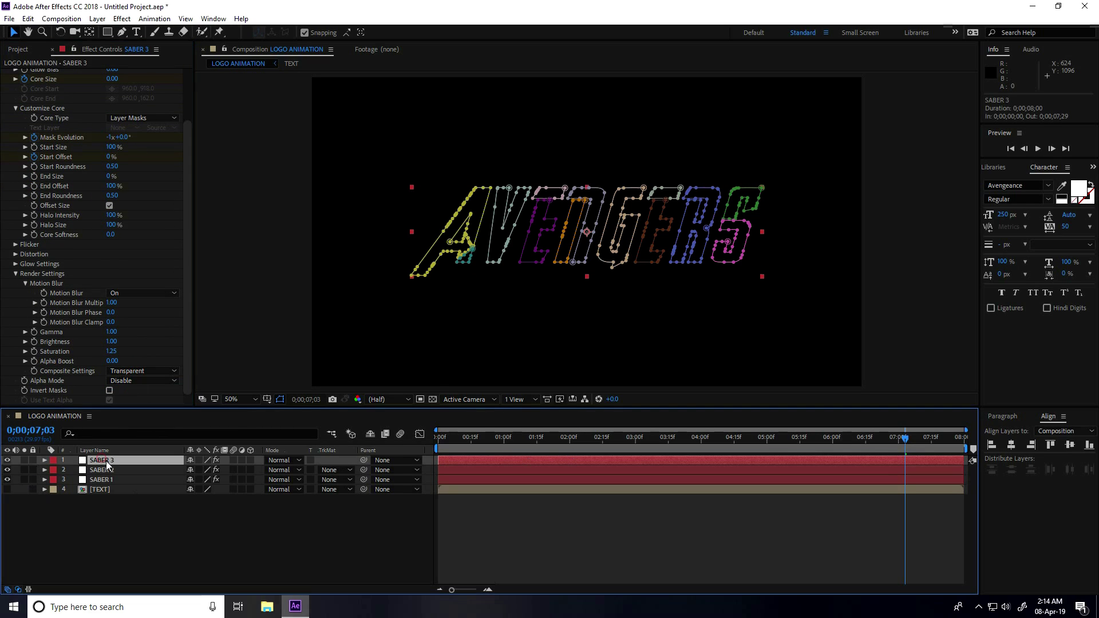
{"action": "key", "text": "u"}
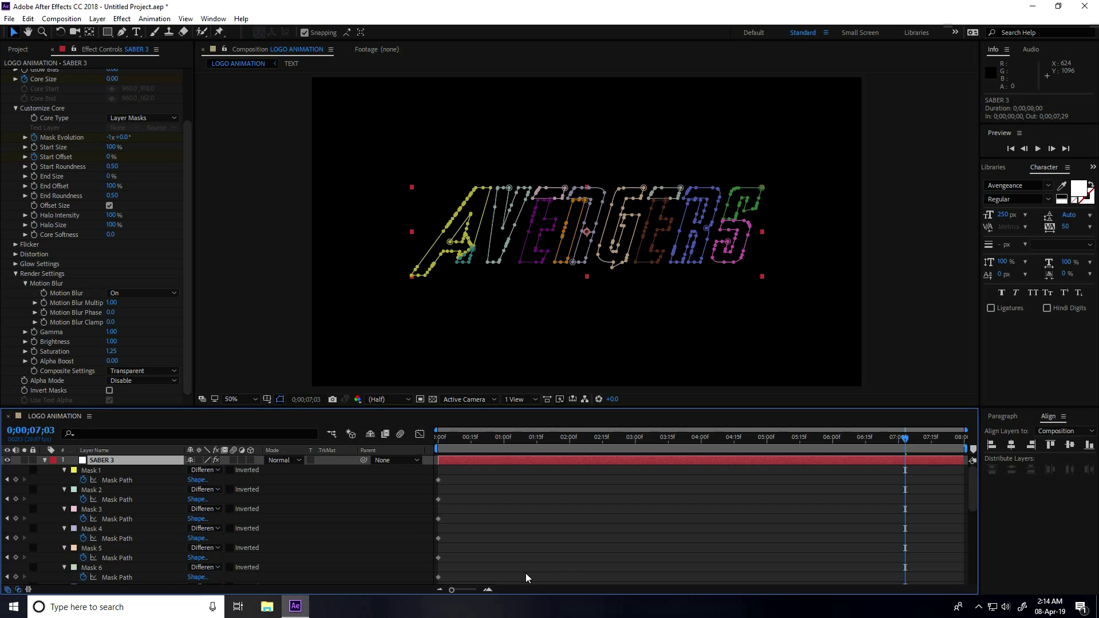
{"action": "scroll", "coordinate": [538, 531], "scroll_direction": "down", "scroll_amount": 5}
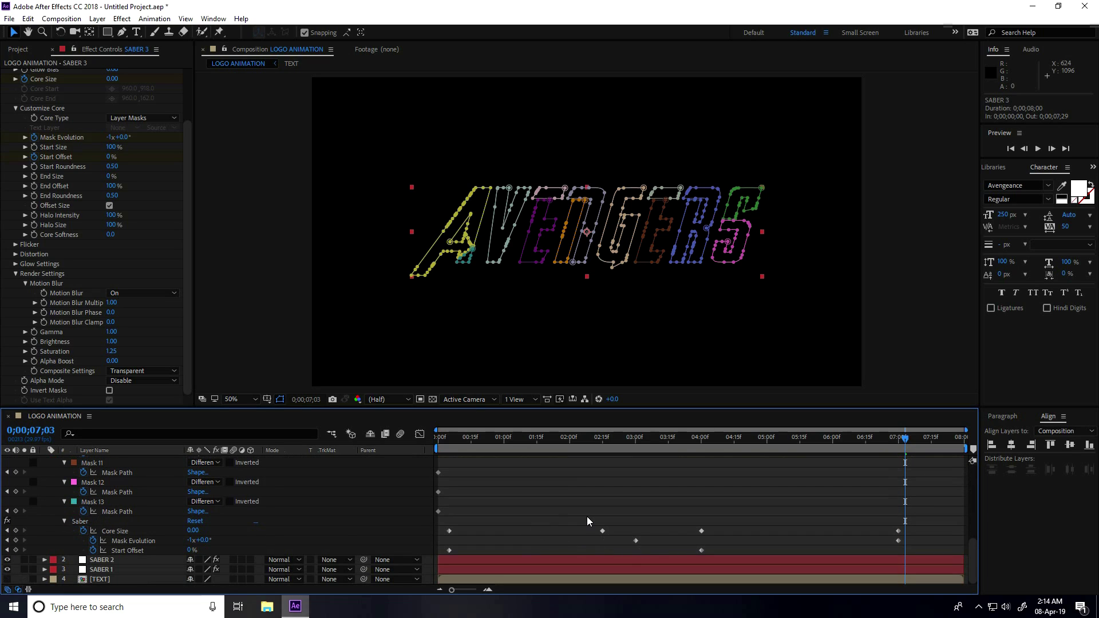
{"action": "left_click", "coordinate": [590, 520]}
{"action": "left_click_drag", "start_coordinate": [865, 506], "coordinate": [903, 549]}
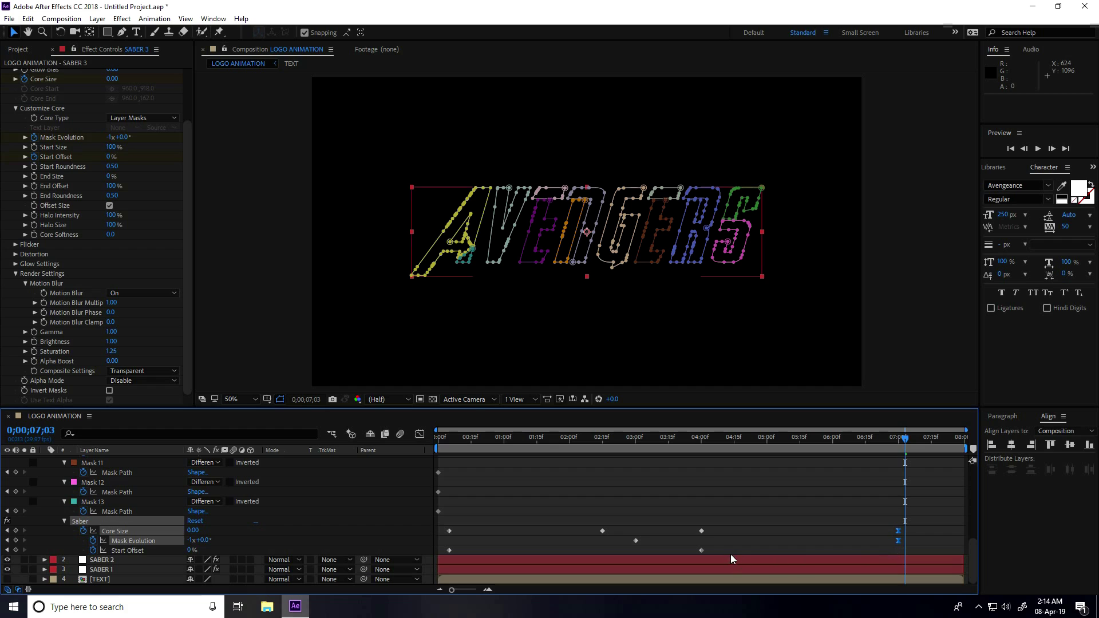
{"action": "left_click", "coordinate": [701, 550]}
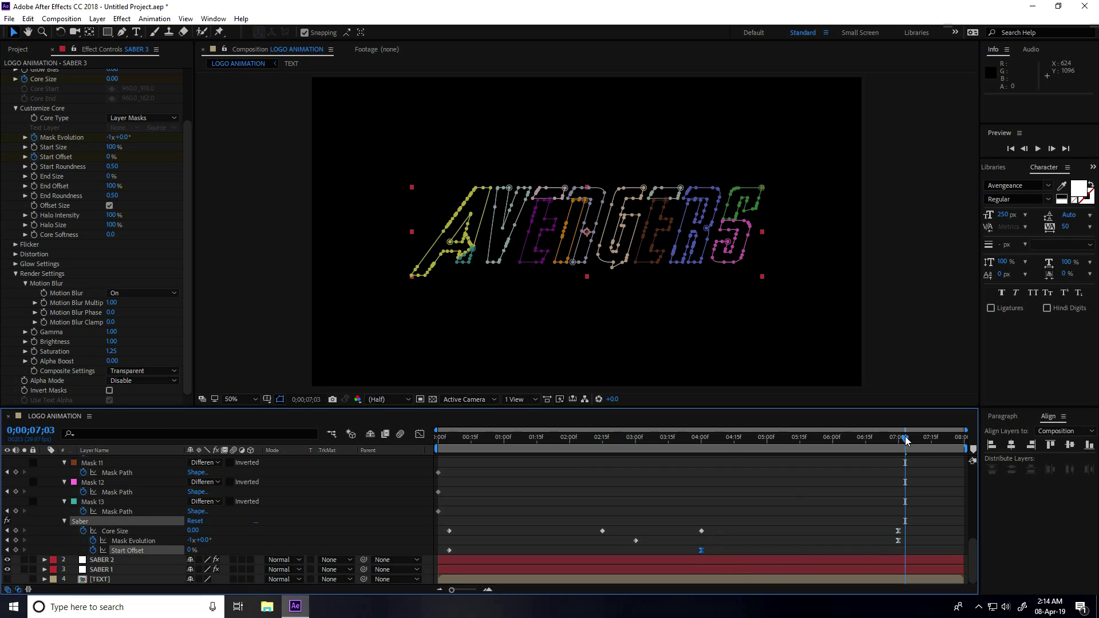
- Collapse SABER 3's properties and preview the eased animation from the beginning
{"action": "left_click_drag", "start_coordinate": [905, 438], "coordinate": [84, 454]}
{"action": "scroll", "coordinate": [50, 472], "scroll_direction": "up", "scroll_amount": 5}
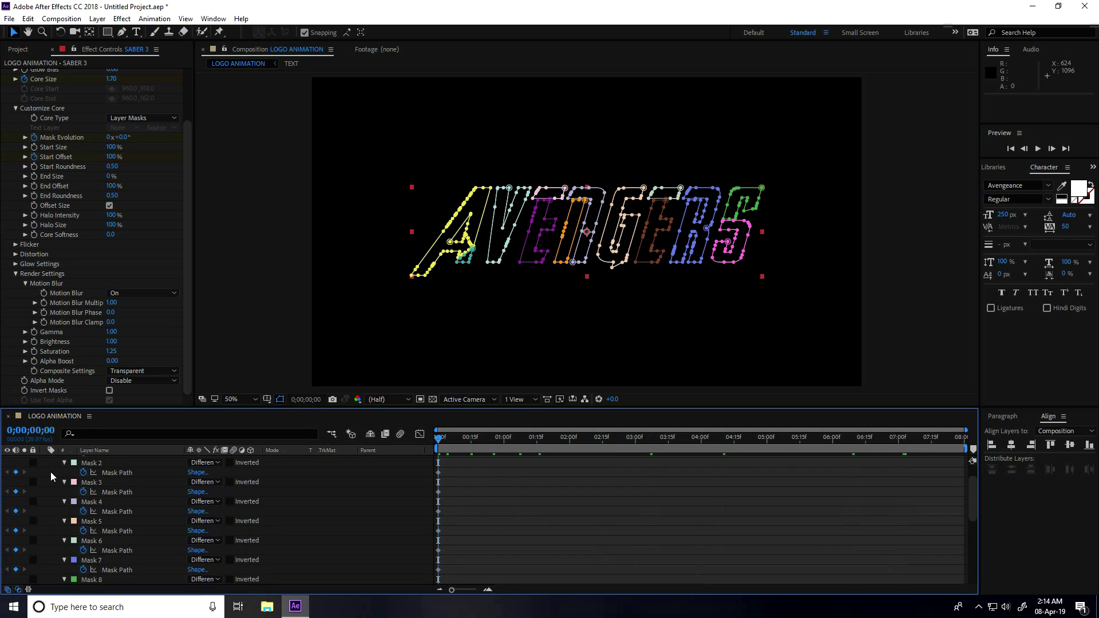
{"action": "left_click", "coordinate": [47, 459]}
{"action": "key", "text": "space"}
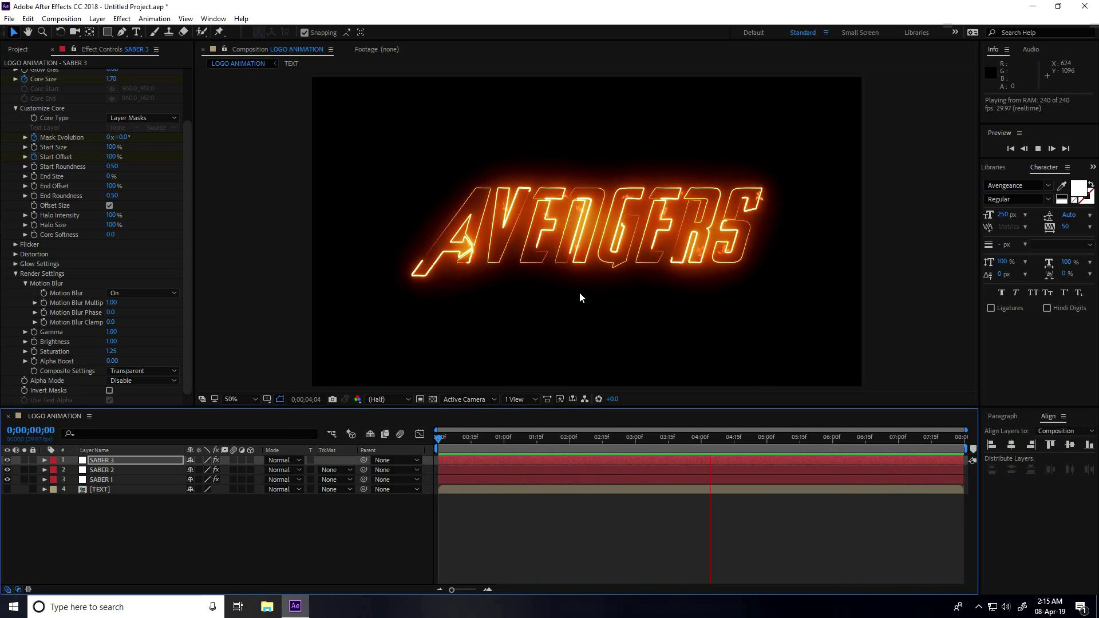
{"action": "key", "text": "space"}
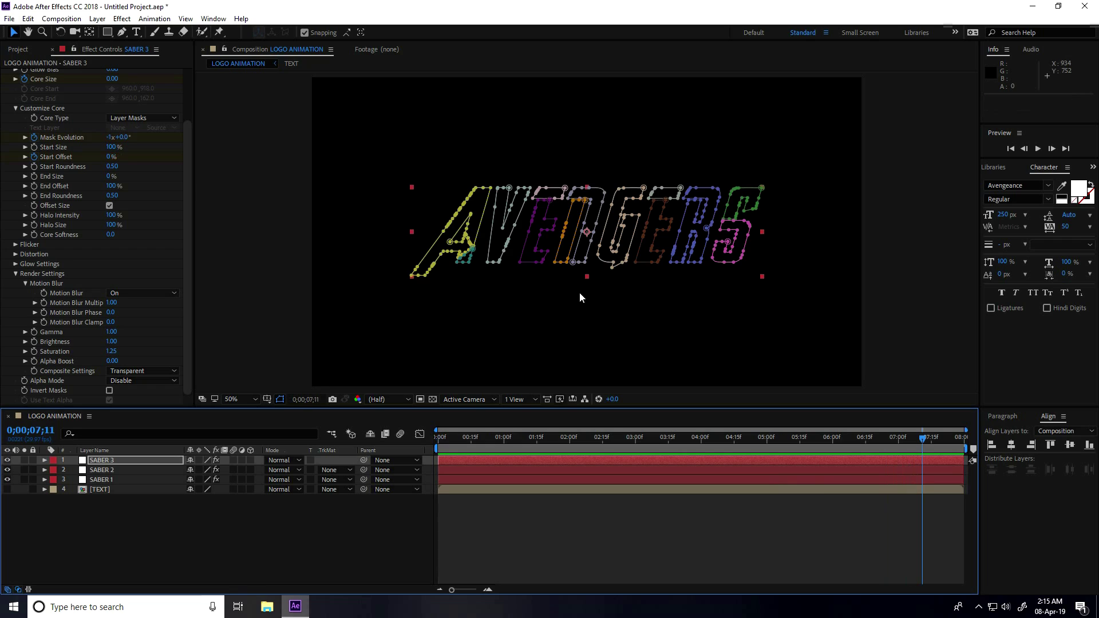
- Pre-compose the three SABER layers and the TEXT layer into a new composition named TEXT SABER
{"action": "left_click_drag", "start_coordinate": [95, 536], "coordinate": [130, 454]}
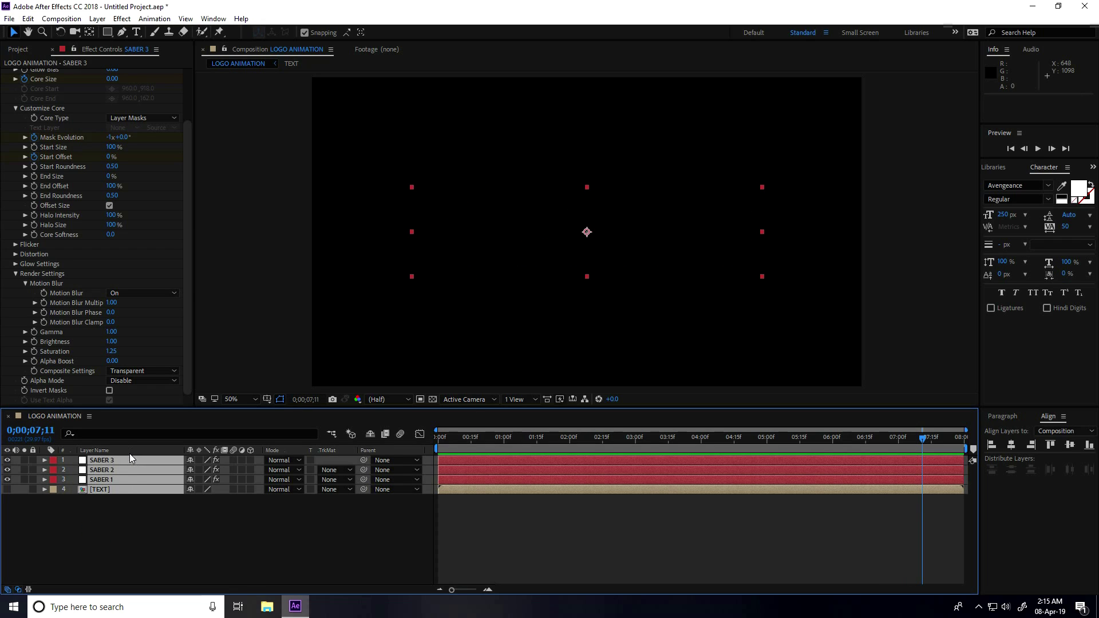
{"action": "right_click", "coordinate": [104, 488]}
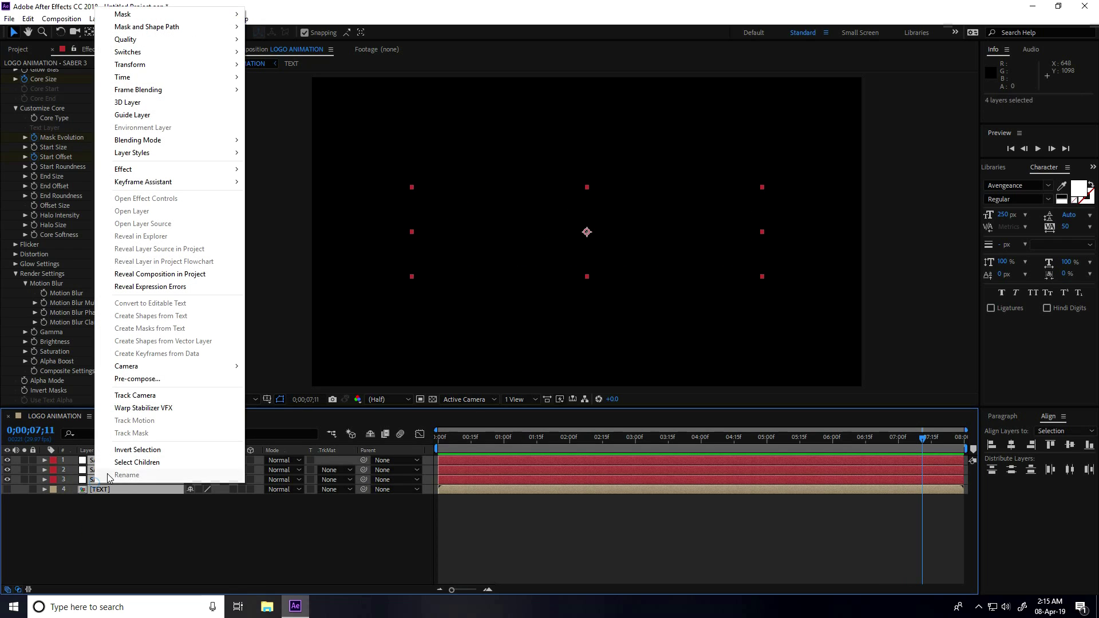
{"action": "left_click", "coordinate": [124, 379]}
{"action": "key", "text": "BackSpace"}
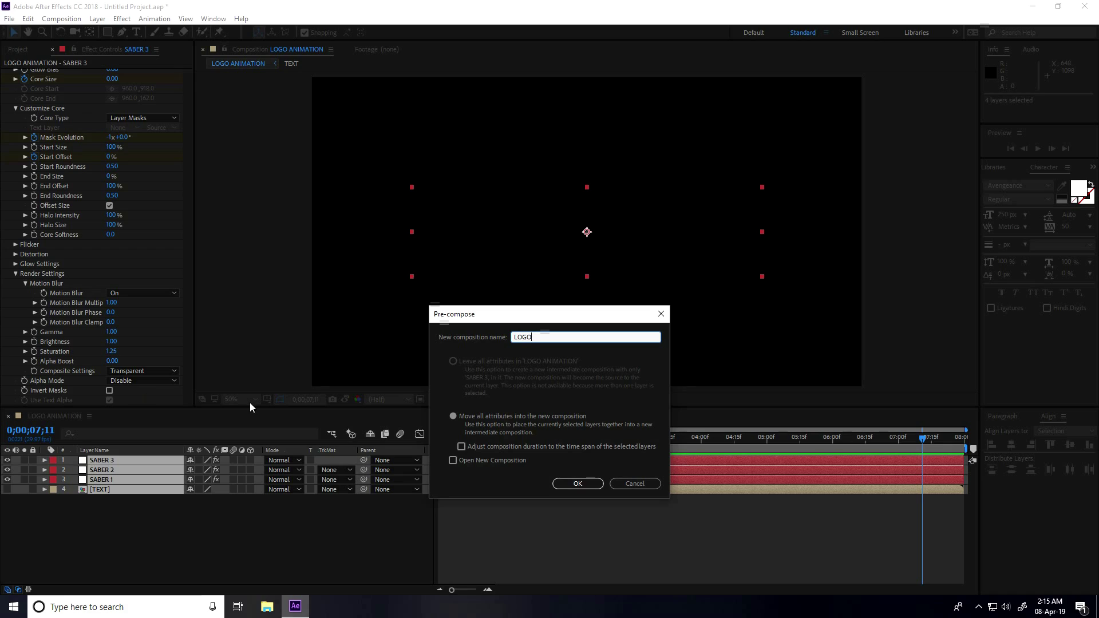
{"action": "type", "text": "LOGO"}
{"action": "key", "text": "ctrl+a"}
{"action": "type", "text": "TEXT SABER"}
{"action": "left_click", "coordinate": [566, 485]}
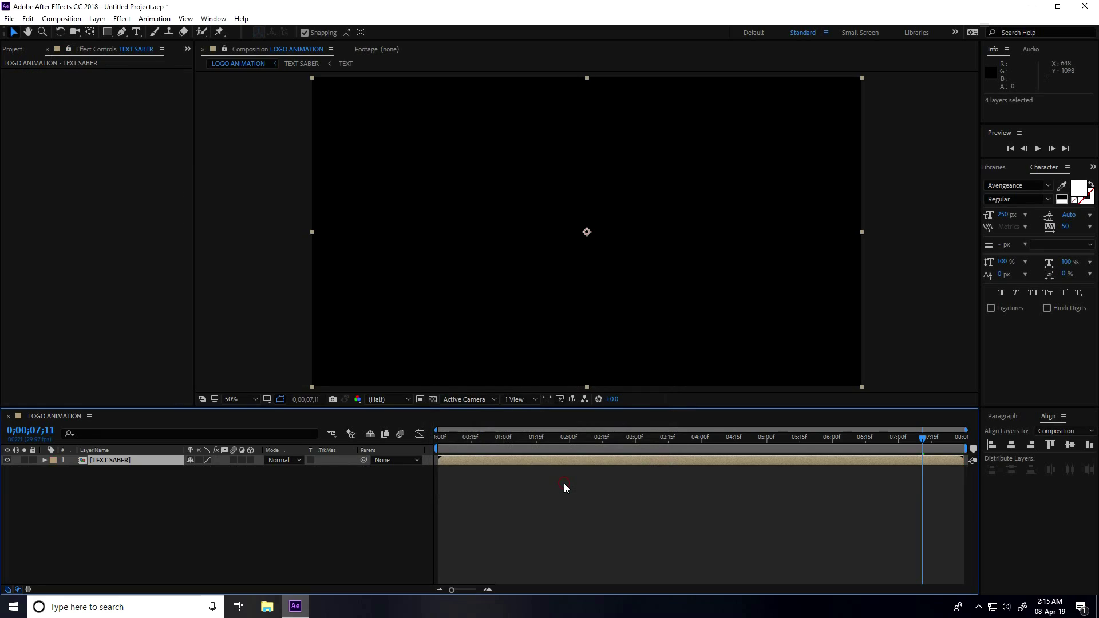
- Create a black 1920 x 1080 px solid named BG and place it below the TEXT SABER layer
{"action": "right_click", "coordinate": [170, 532]}
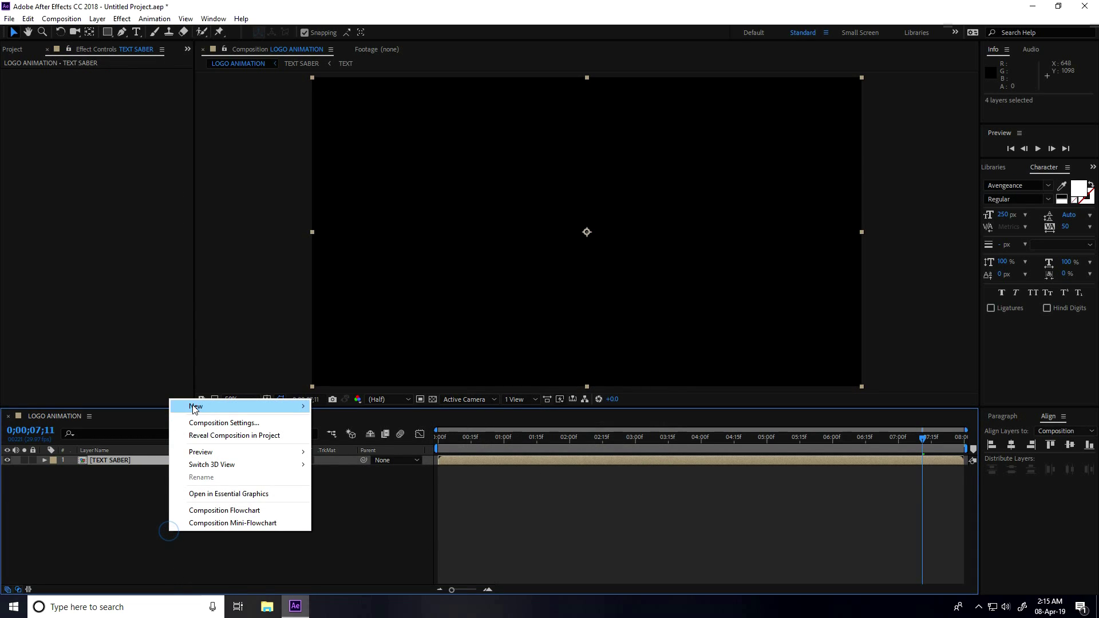
{"action": "mouse_move", "coordinate": [195, 406]}
{"action": "left_click", "coordinate": [338, 436]}
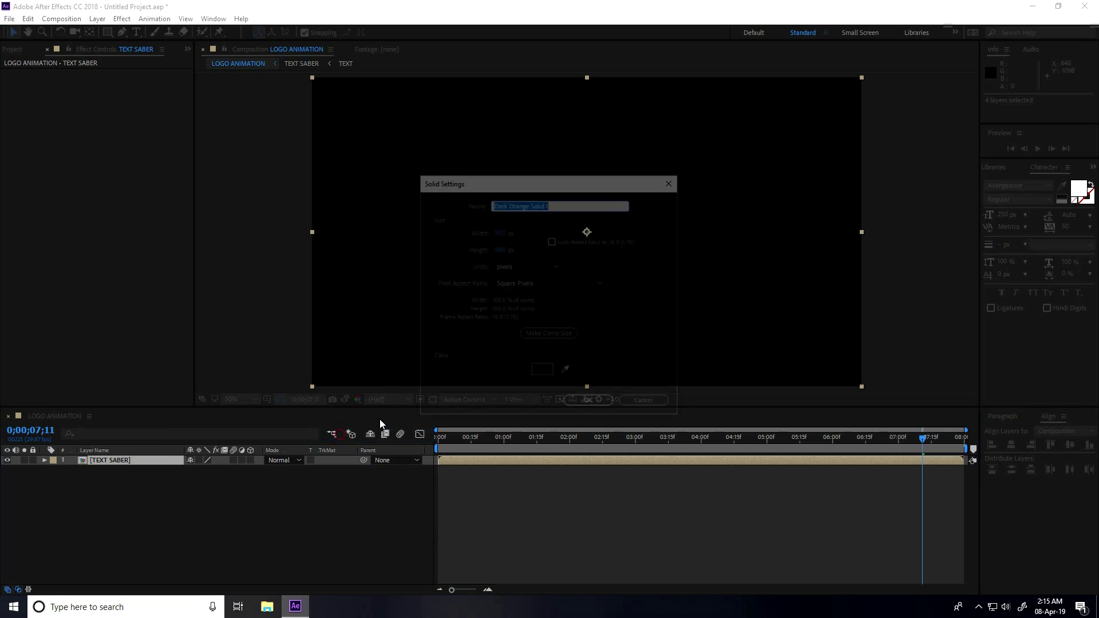
{"action": "key", "text": "BackSpace"}
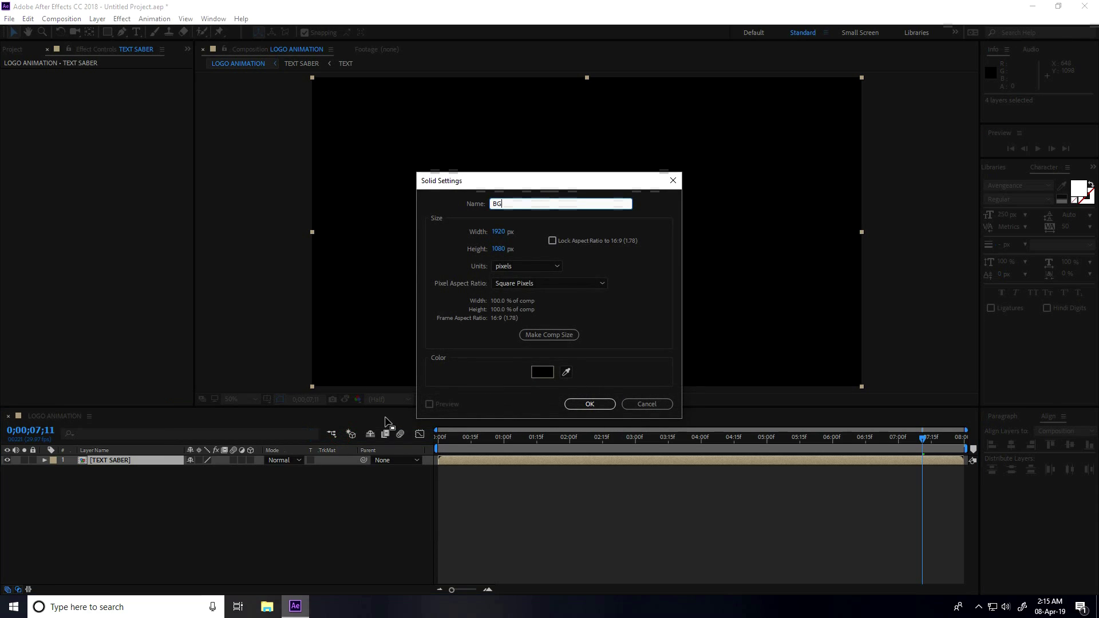
{"action": "left_click", "coordinate": [588, 404]}
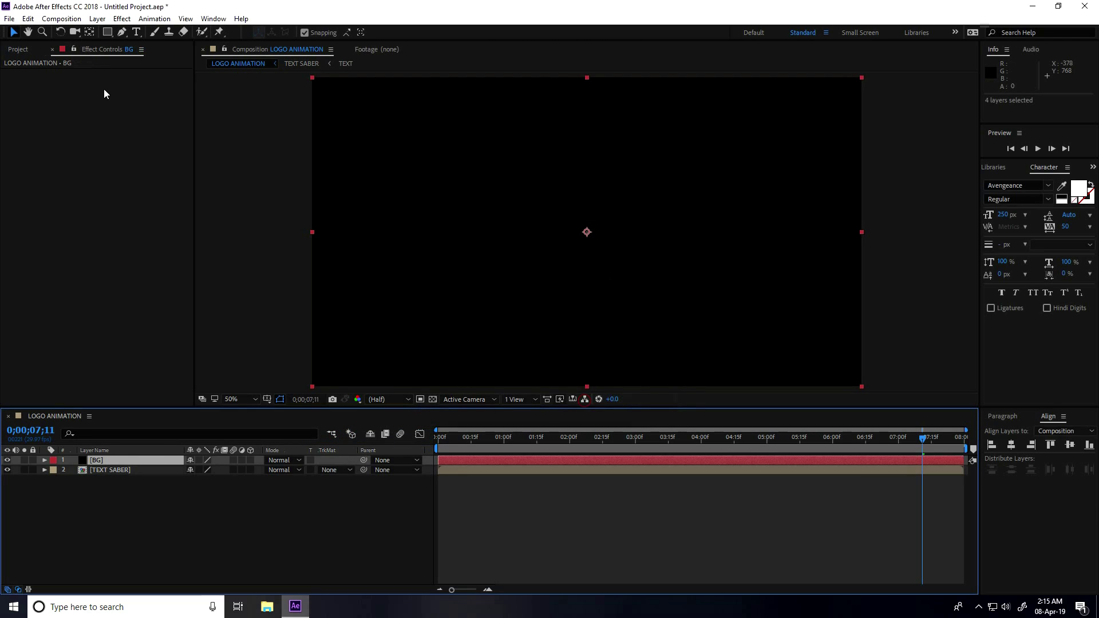
{"action": "left_click_drag", "start_coordinate": [100, 464], "coordinate": [129, 506]}
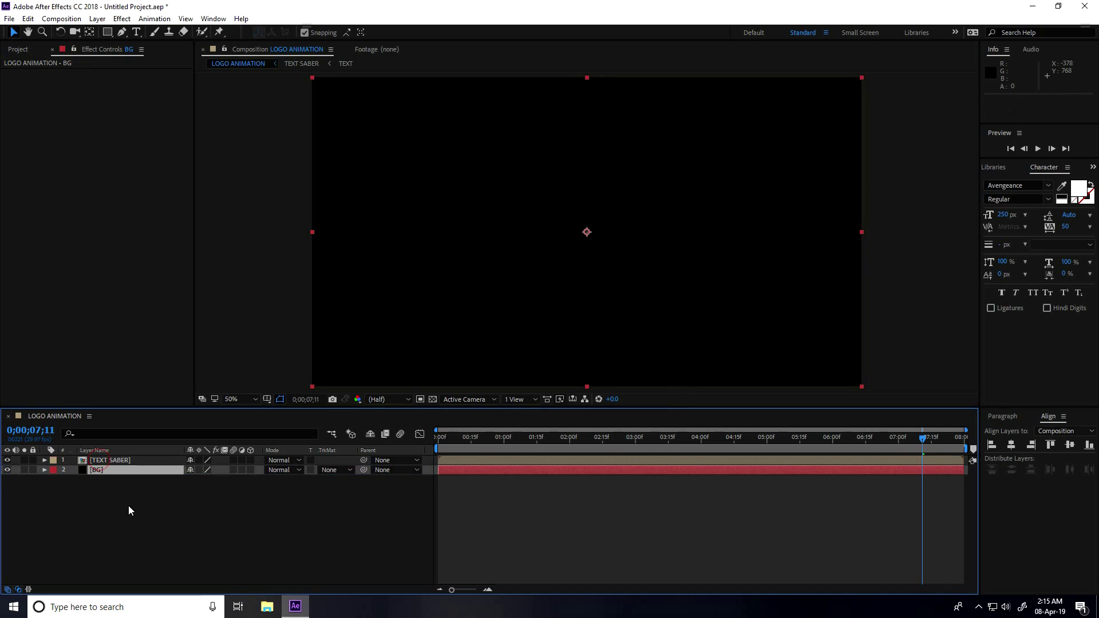
- Find the Gradient Ramp effect and apply it to the BG layer
{"action": "left_click", "coordinate": [1093, 167]}
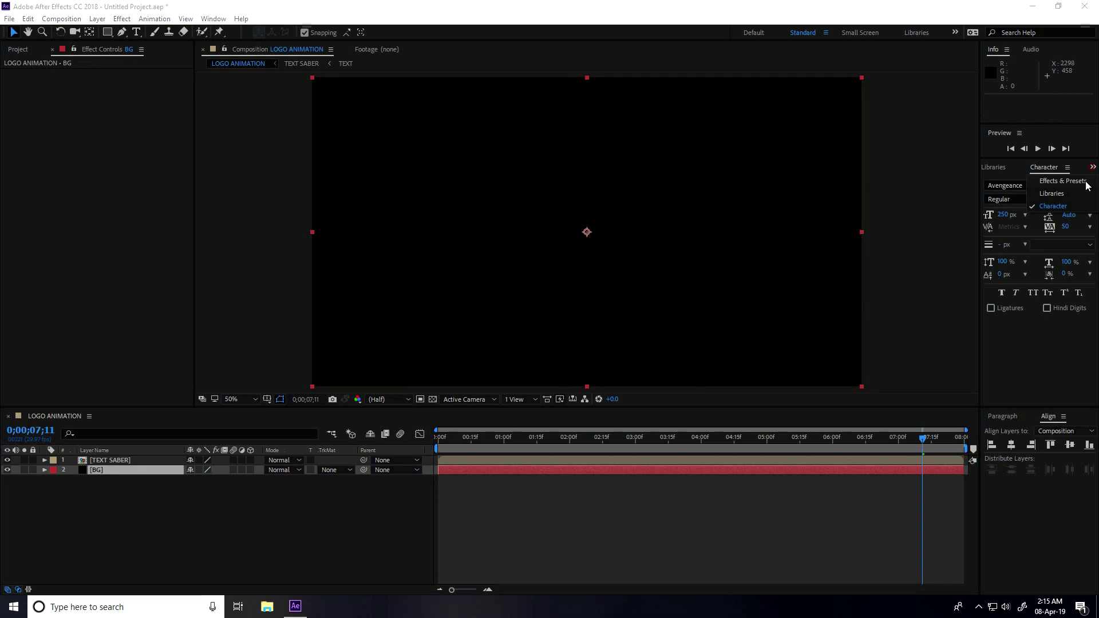
{"action": "left_click", "coordinate": [1082, 182]}
{"action": "left_click", "coordinate": [1040, 183]}
{"action": "type", "text": "ramp"}
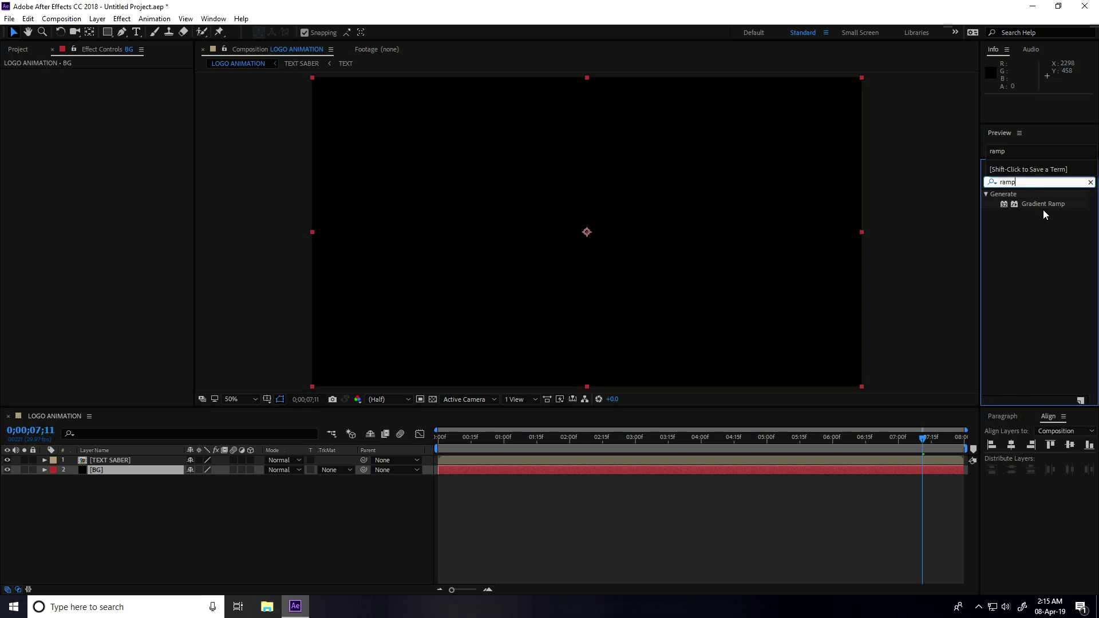
{"action": "left_click_drag", "start_coordinate": [1049, 203], "coordinate": [106, 470]}
- Set the Gradient Ramp's End Color to black (000000) and its Start Color to dark brown (1E0C02)
{"action": "left_click", "coordinate": [112, 112]}
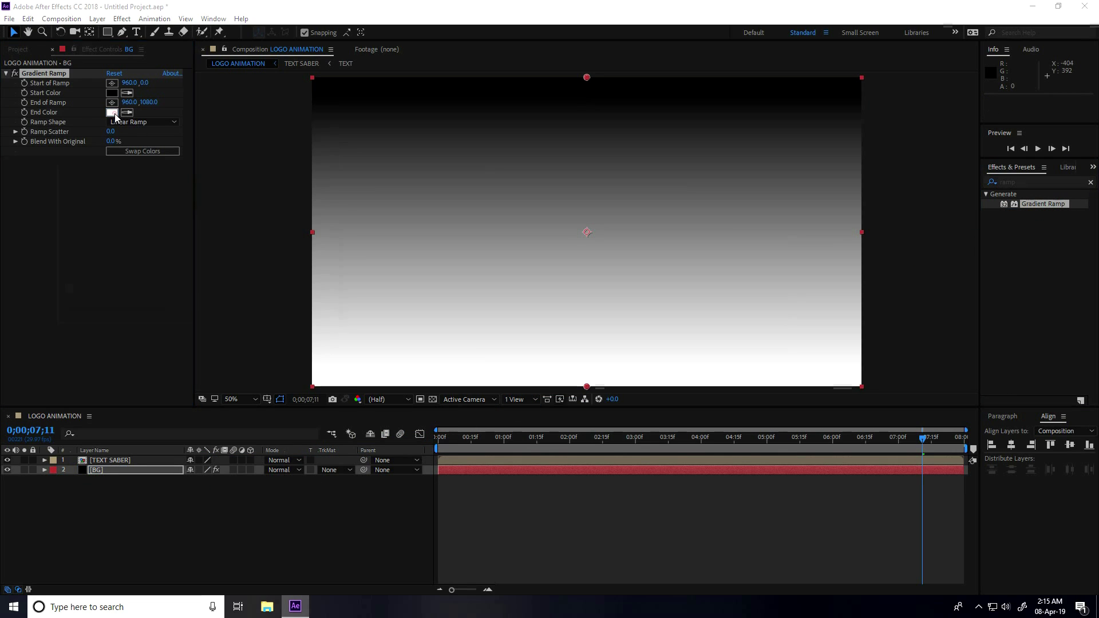
{"action": "left_click", "coordinate": [209, 318]}
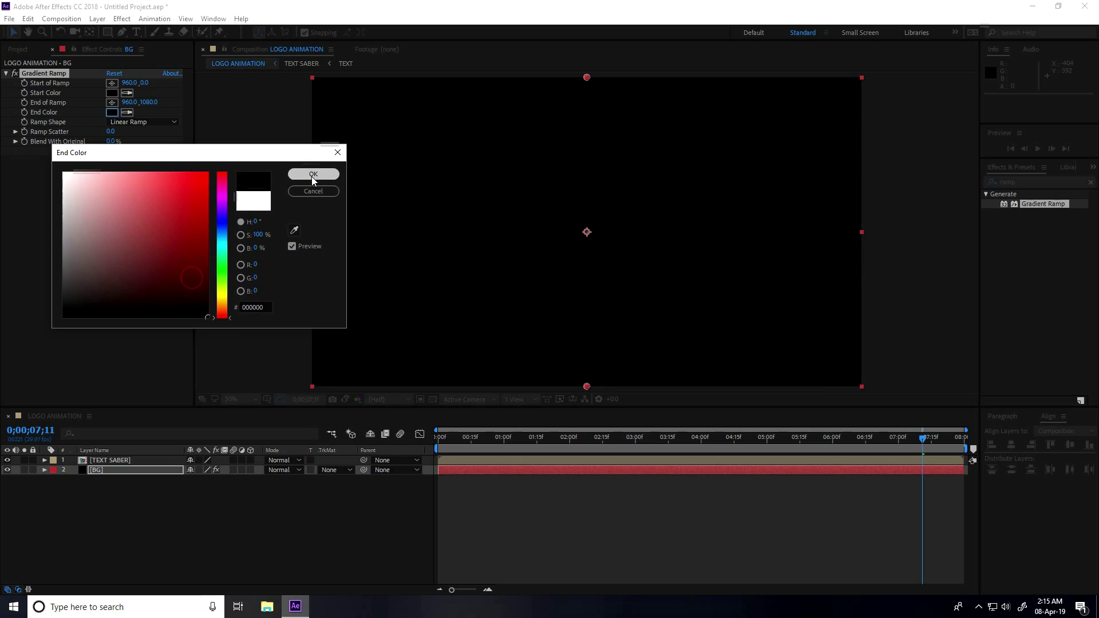
{"action": "left_click", "coordinate": [314, 176]}
{"action": "left_click", "coordinate": [111, 94]}
{"action": "left_click", "coordinate": [199, 300]}
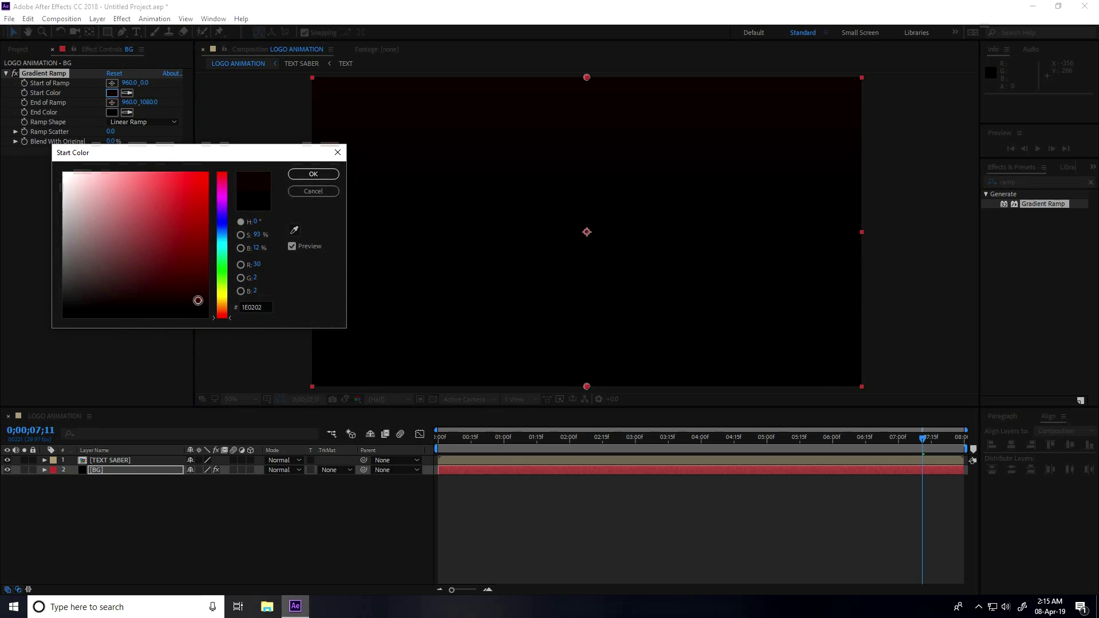
{"action": "mouse_move", "coordinate": [232, 316]}
{"action": "left_mouse_down"}
{"action": "mouse_move", "coordinate": [226, 296]}
{"action": "mouse_move", "coordinate": [227, 318]}
{"action": "left_mouse_up"}
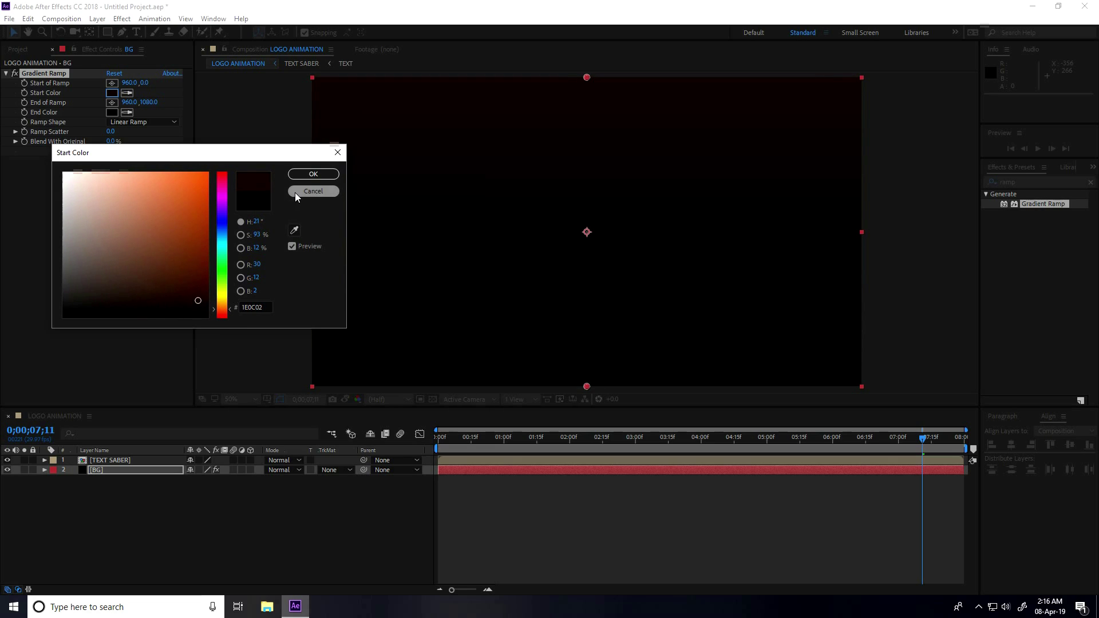
{"action": "left_click", "coordinate": [304, 175]}
- Make the gradient a Radial Ramp starting at the frame's centre, about 962, 538, and ending at about 1840, 1078
{"action": "left_click", "coordinate": [143, 123]}
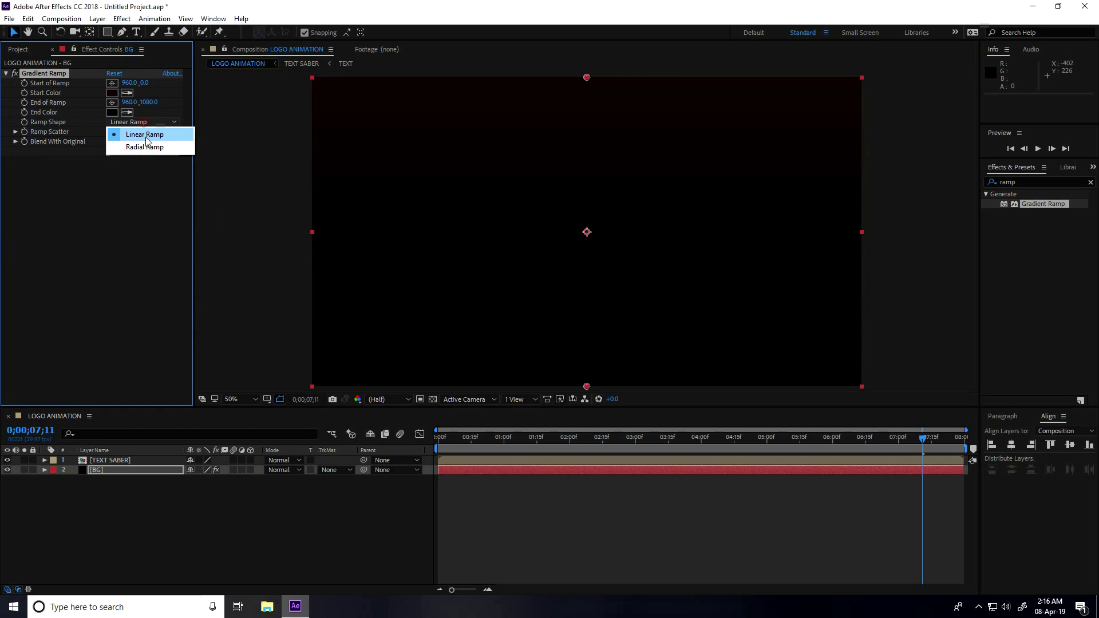
{"action": "left_click", "coordinate": [148, 149]}
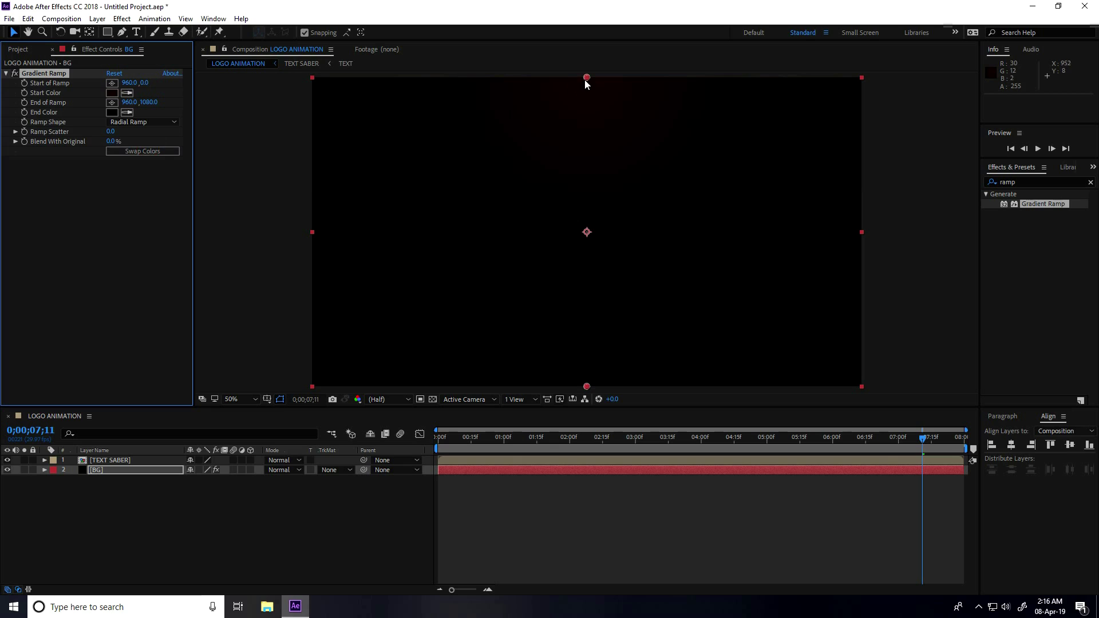
{"action": "left_click_drag", "start_coordinate": [586, 80], "coordinate": [587, 235]}
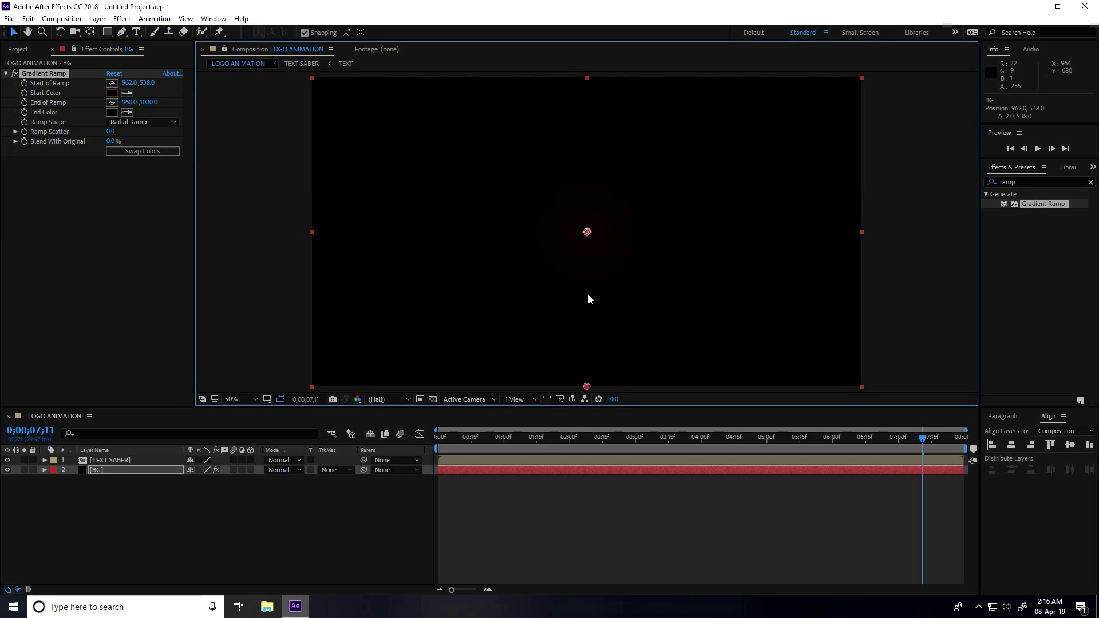
{"action": "left_click_drag", "start_coordinate": [586, 386], "coordinate": [839, 386]}
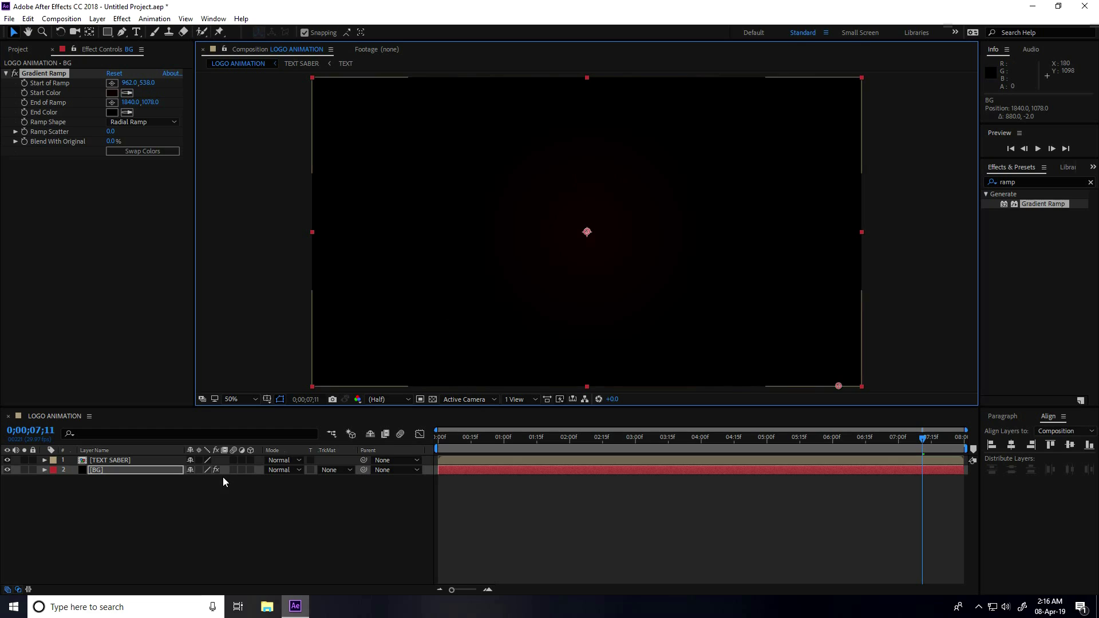
- Preview the TEXT SABER animation over the gradient background from the beginning
{"action": "left_click", "coordinate": [99, 462]}
{"action": "key", "text": "space"}
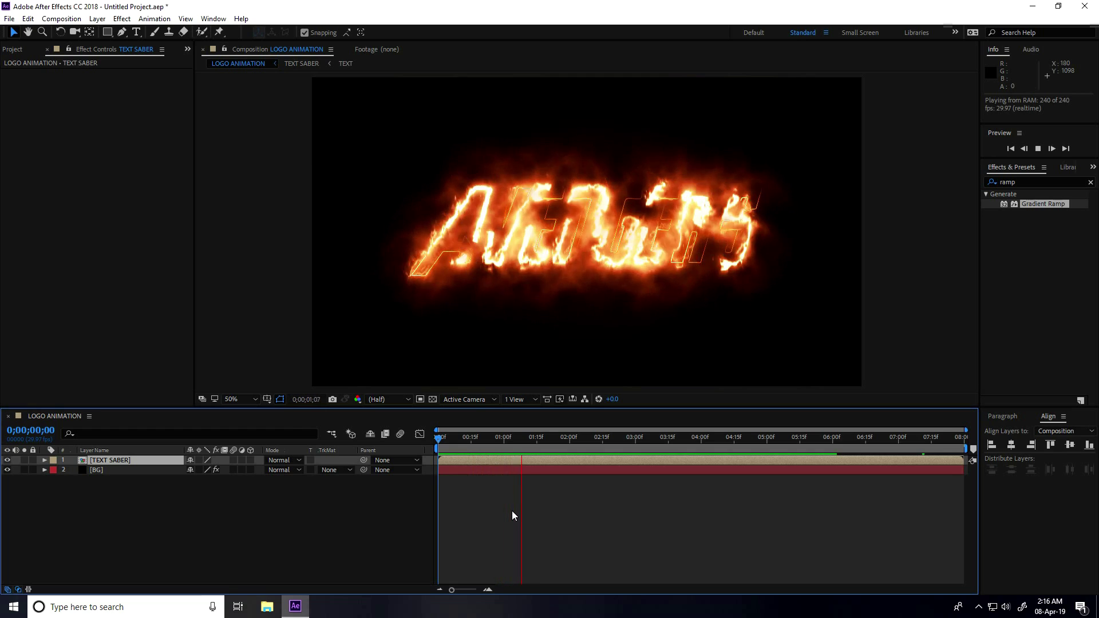
{"action": "key", "text": "space"}
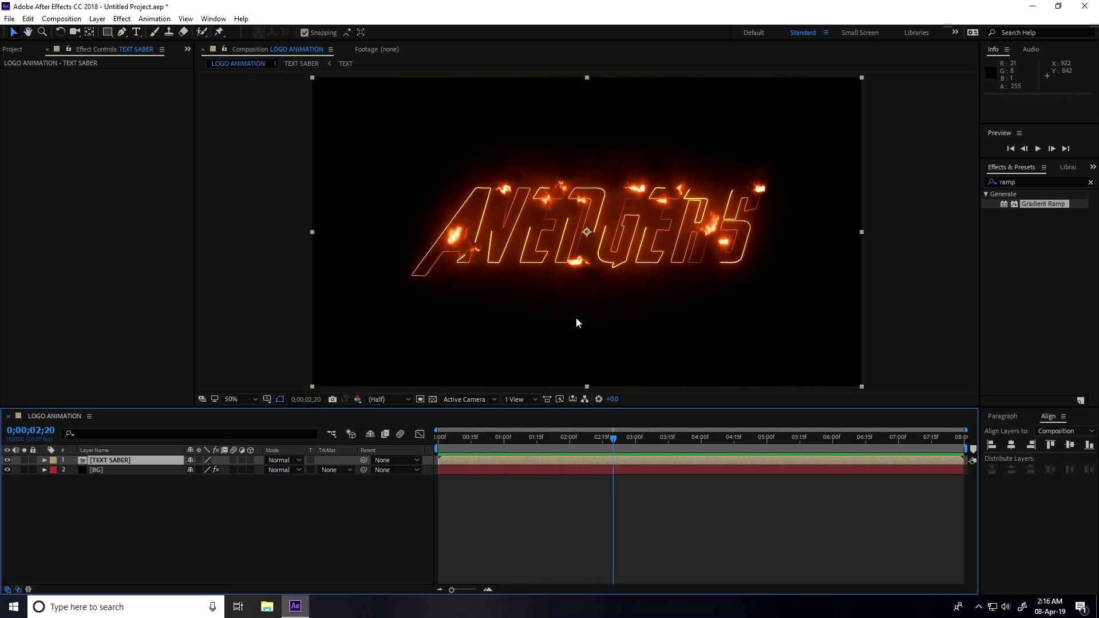
- Duplicate the TEXT SABER layer and rename the lower copy TEXT SHADOW
{"action": "left_click", "coordinate": [103, 462]}
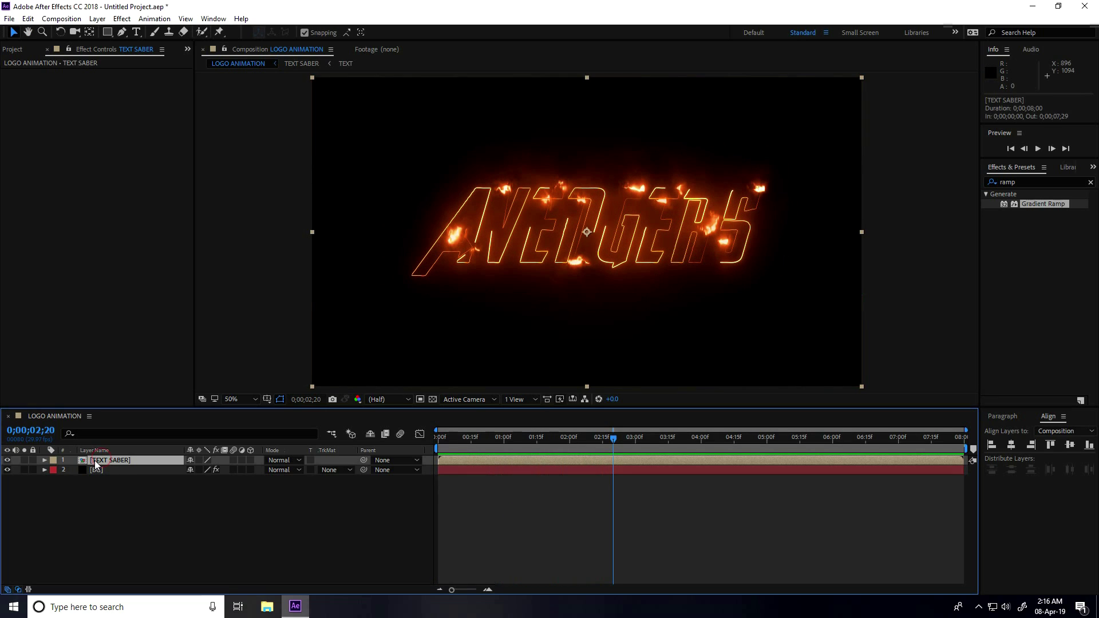
{"action": "key", "text": "ctrl+d"}
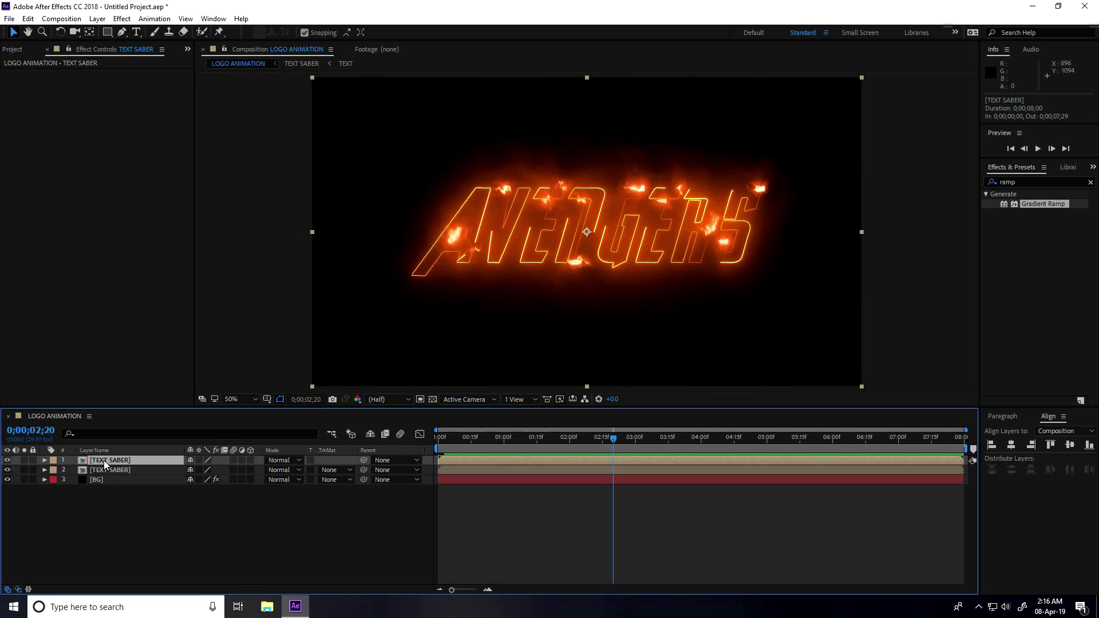
{"action": "left_click", "coordinate": [115, 471]}
{"action": "right_click", "coordinate": [114, 469]}
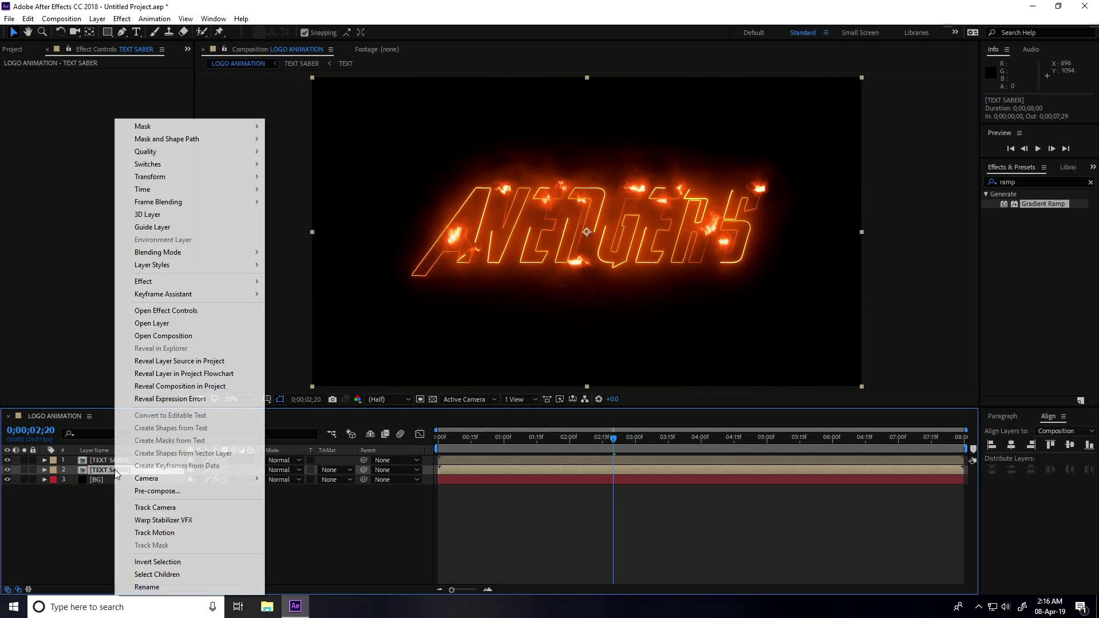
{"action": "left_click", "coordinate": [150, 589]}
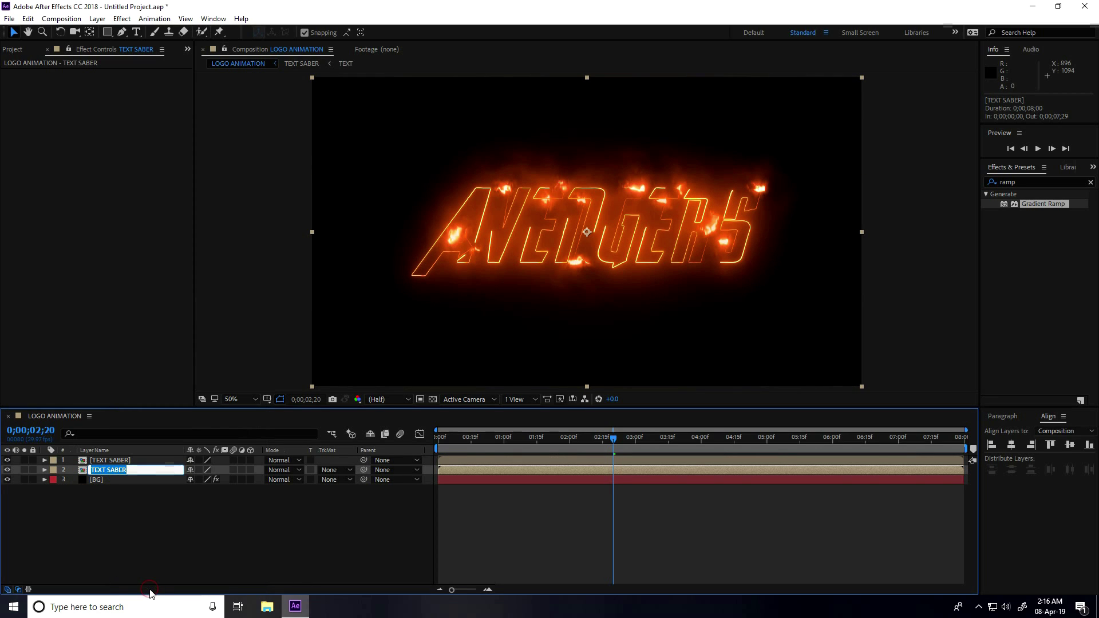
{"action": "key", "text": "End"}
{"action": "key", "text": "Return"}
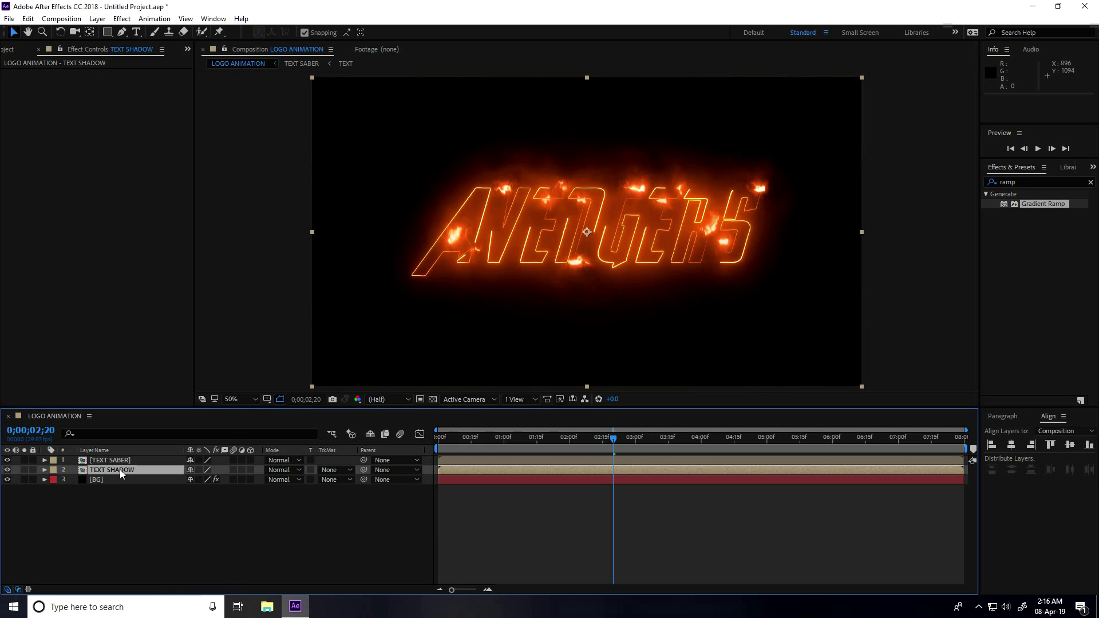
- Make both text layers 3D and lay TEXT SHADOW flat below the logo, with X orientation 100° and position about 960, 816, 49
{"action": "left_click", "coordinate": [251, 460]}
{"action": "left_click", "coordinate": [251, 470]}
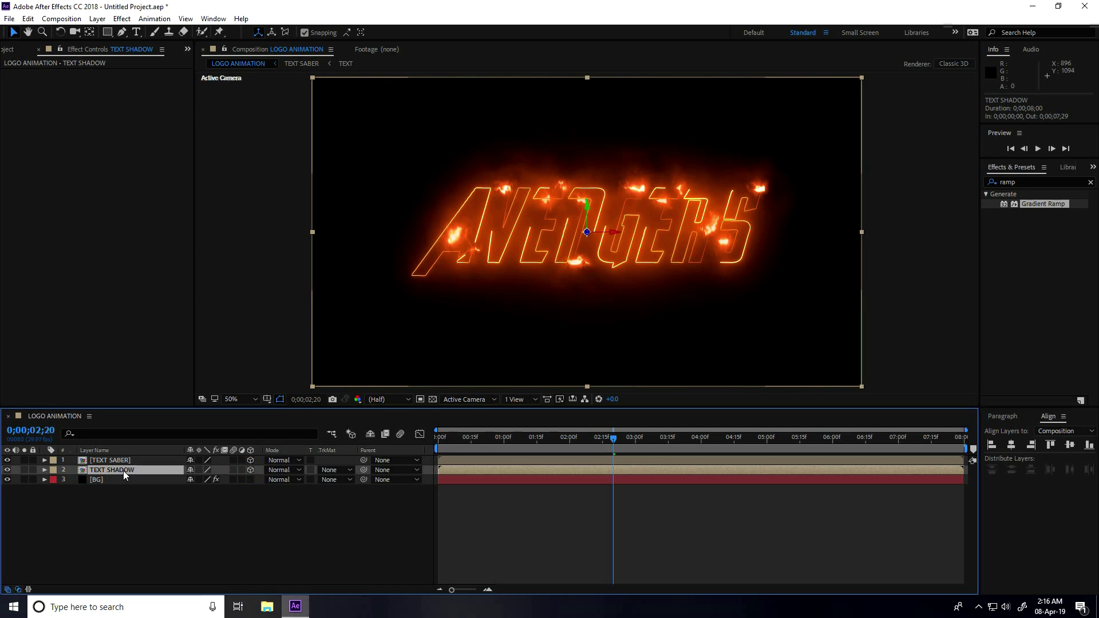
{"action": "key", "text": "r"}
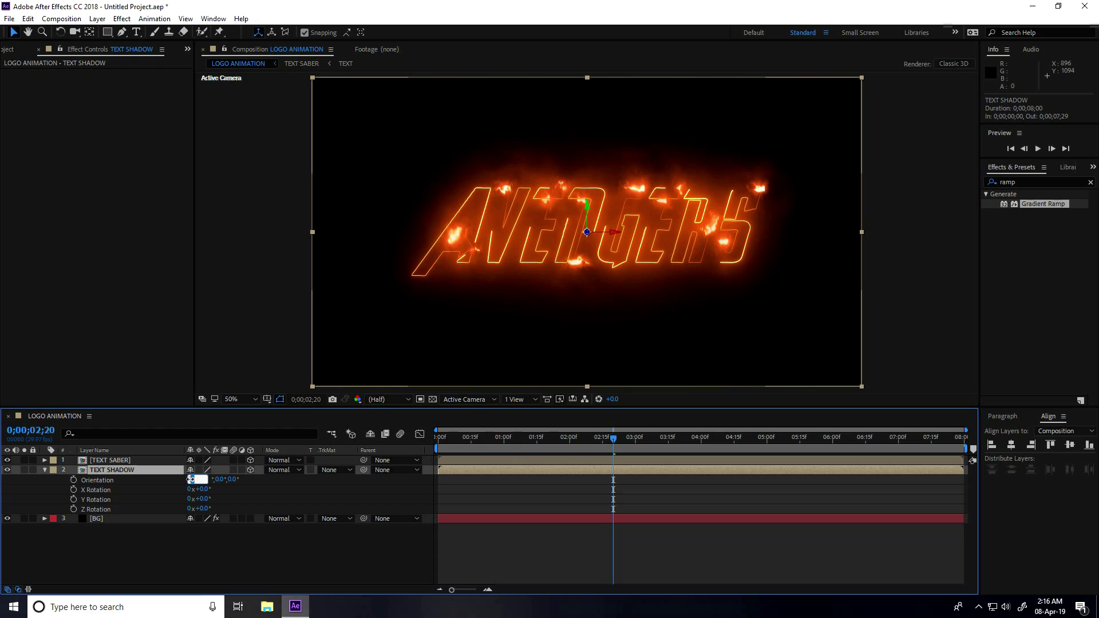
{"action": "key", "text": "Return"}
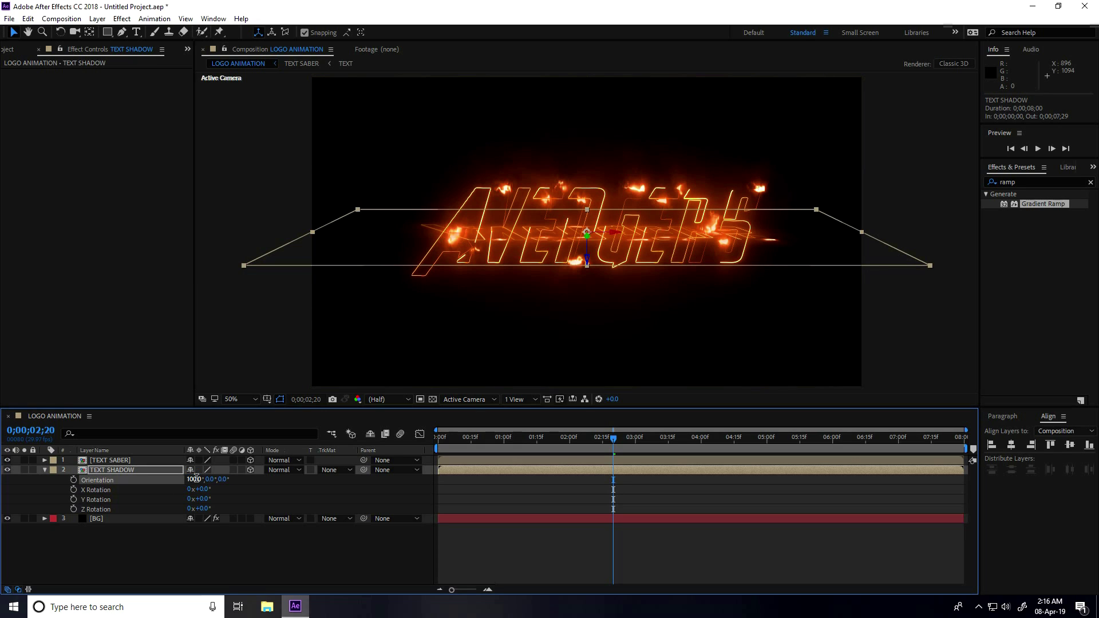
{"action": "left_click_drag", "start_coordinate": [586, 261], "coordinate": [590, 344]}
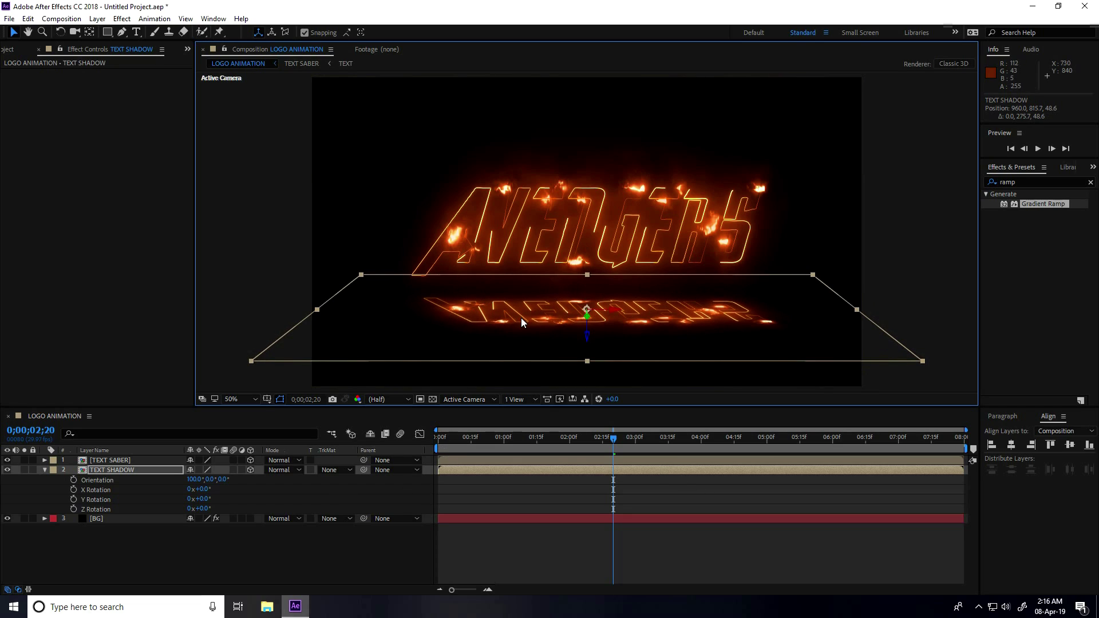
- Apply Gaussian Blur to the TEXT SHADOW layer with a Blurriness of 50
{"action": "left_click", "coordinate": [1033, 181]}
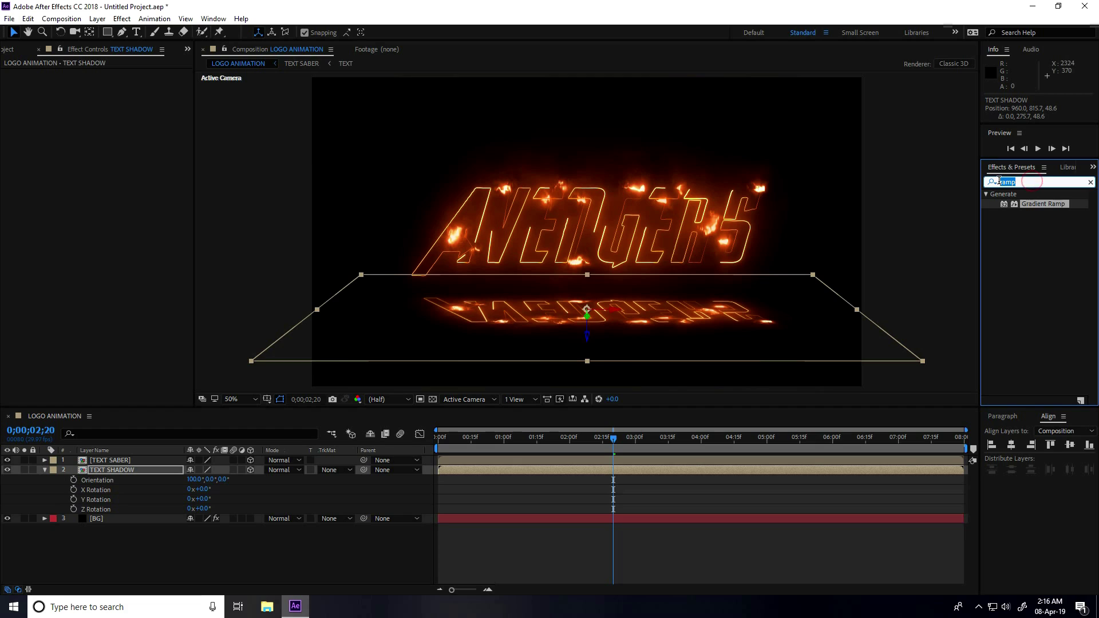
{"action": "type", "text": "gau"}
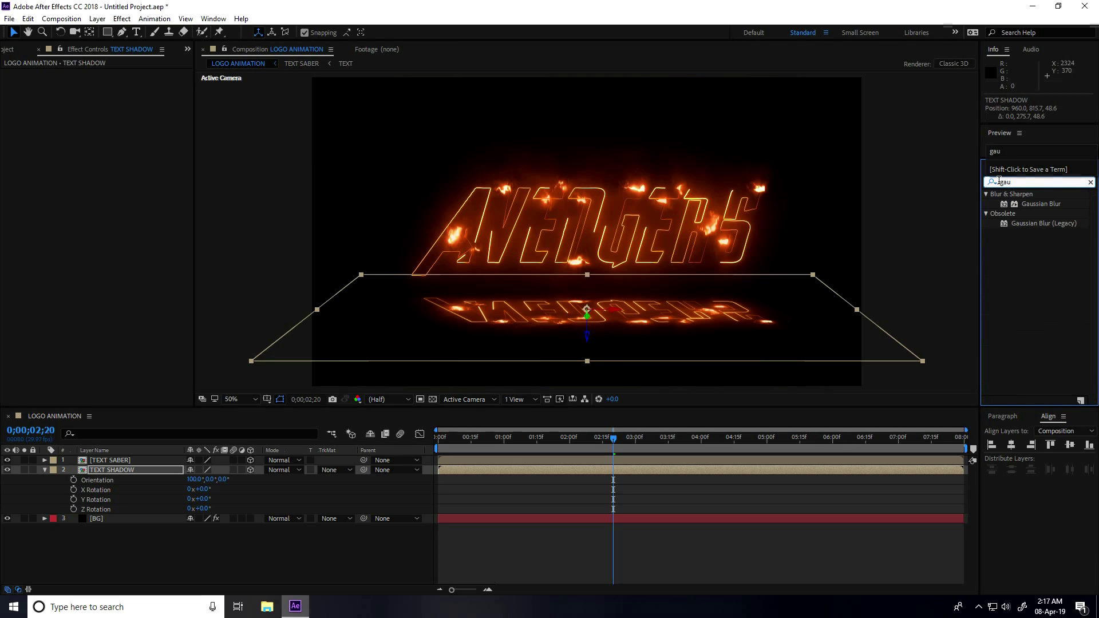
{"action": "left_click_drag", "start_coordinate": [1036, 201], "coordinate": [146, 469]}
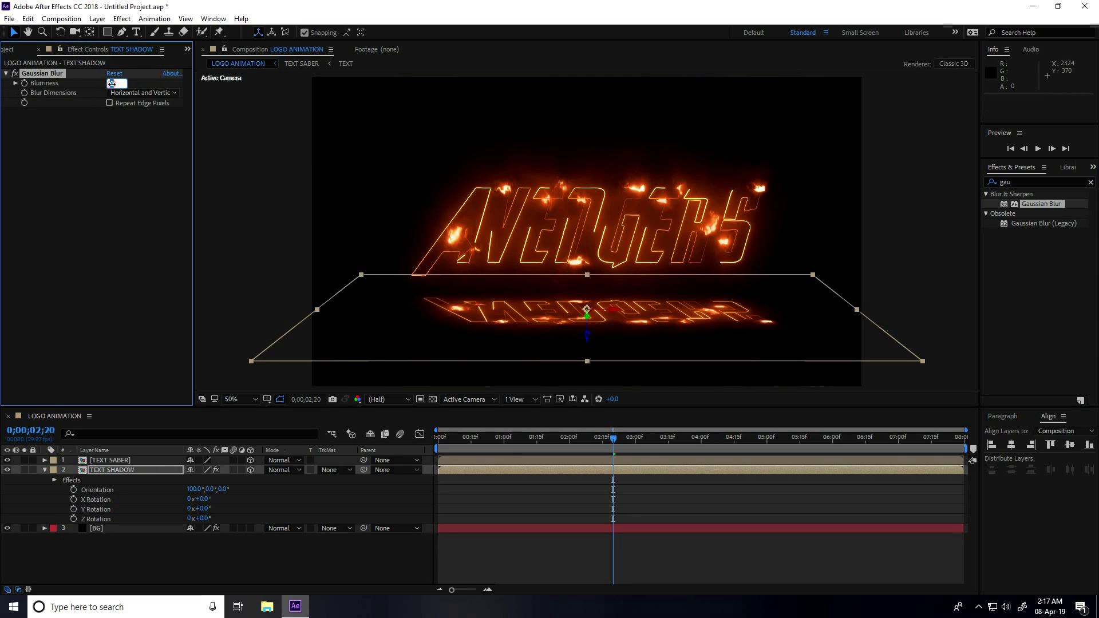
{"action": "key", "text": "Return"}
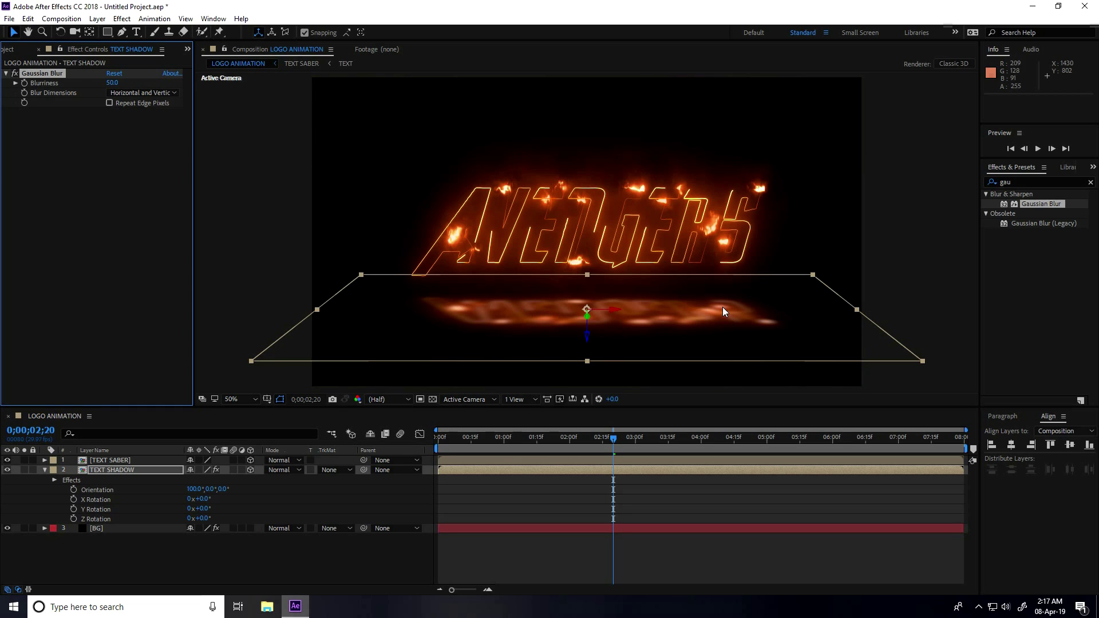
- Add CC Radial Fast Blur to the TEXT SHADOW layer and set its Amount to 90
{"action": "left_click", "coordinate": [1028, 182]}
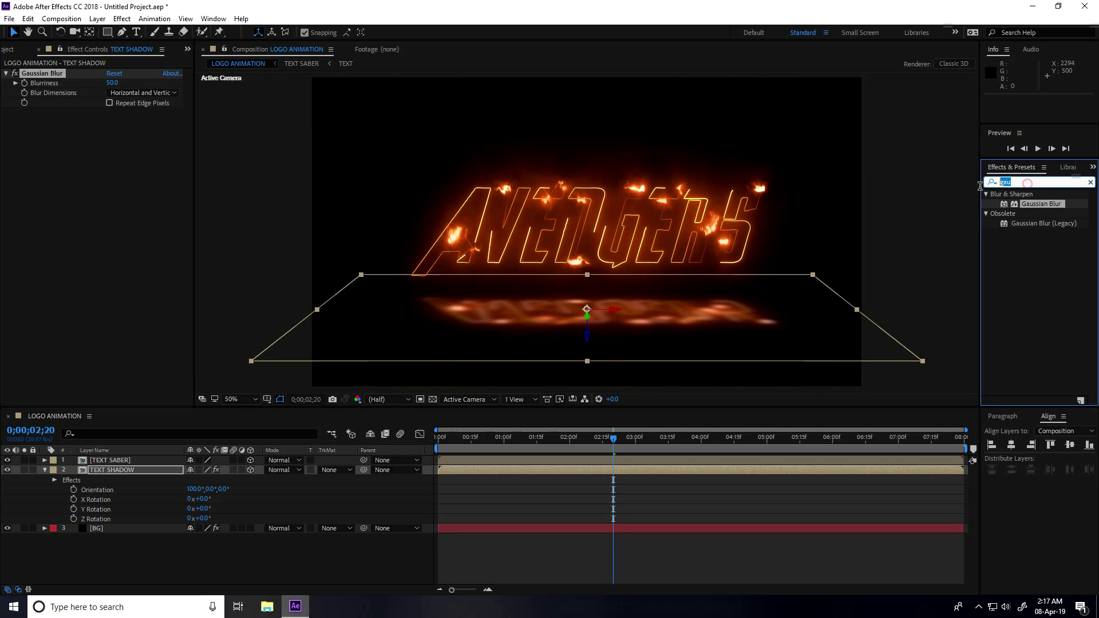
{"action": "type", "text": "cc ra"}
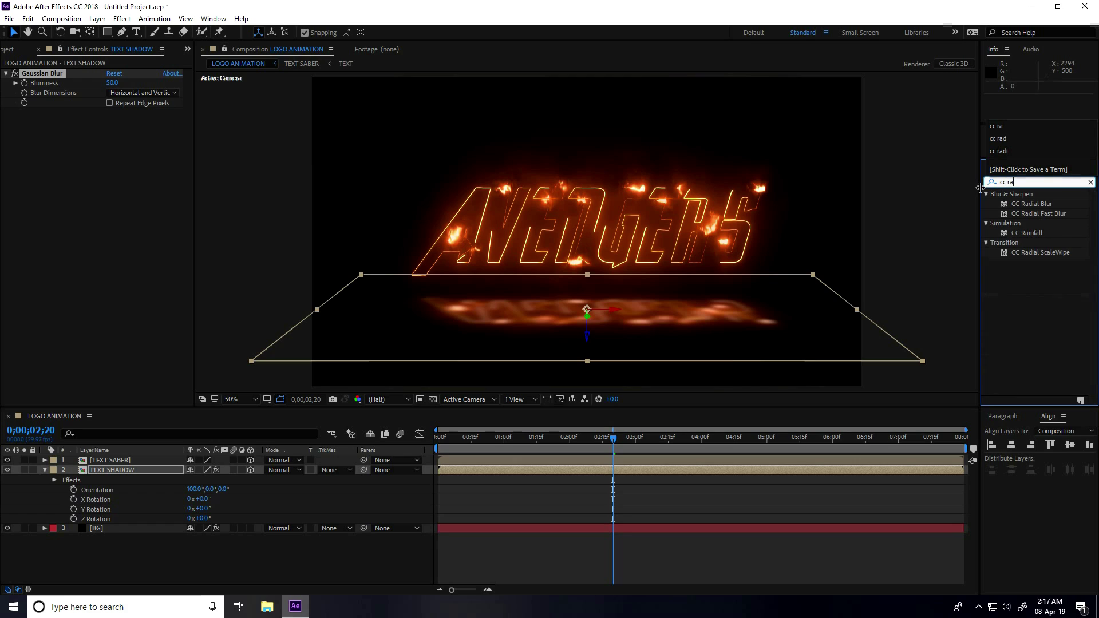
{"action": "left_click_drag", "start_coordinate": [1055, 215], "coordinate": [484, 400]}
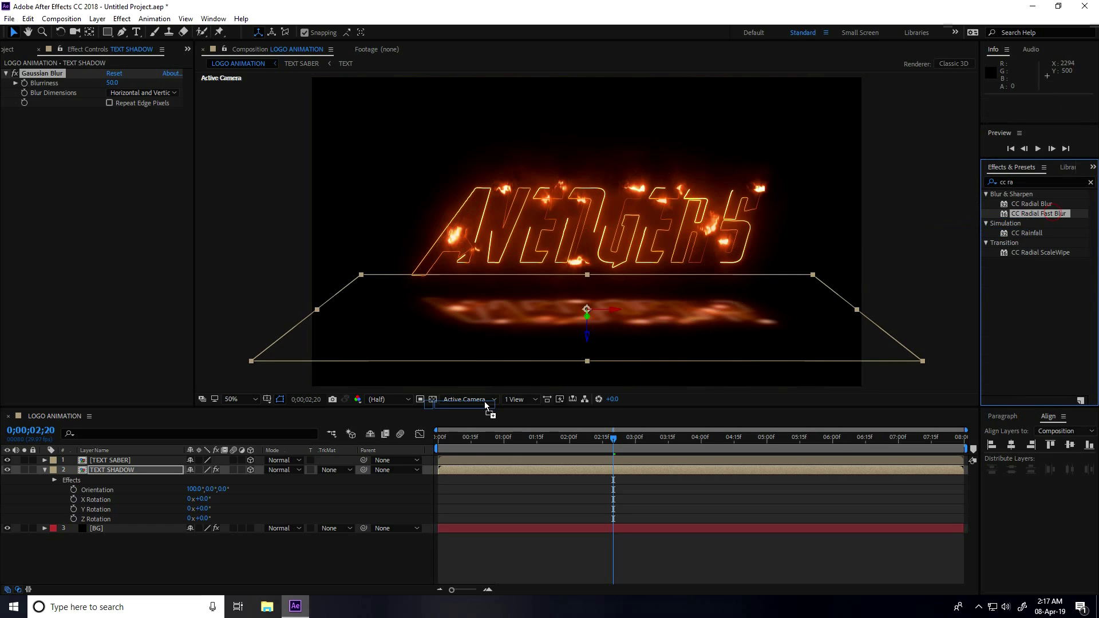
{"action": "left_click_drag", "start_coordinate": [462, 444], "coordinate": [139, 473]}
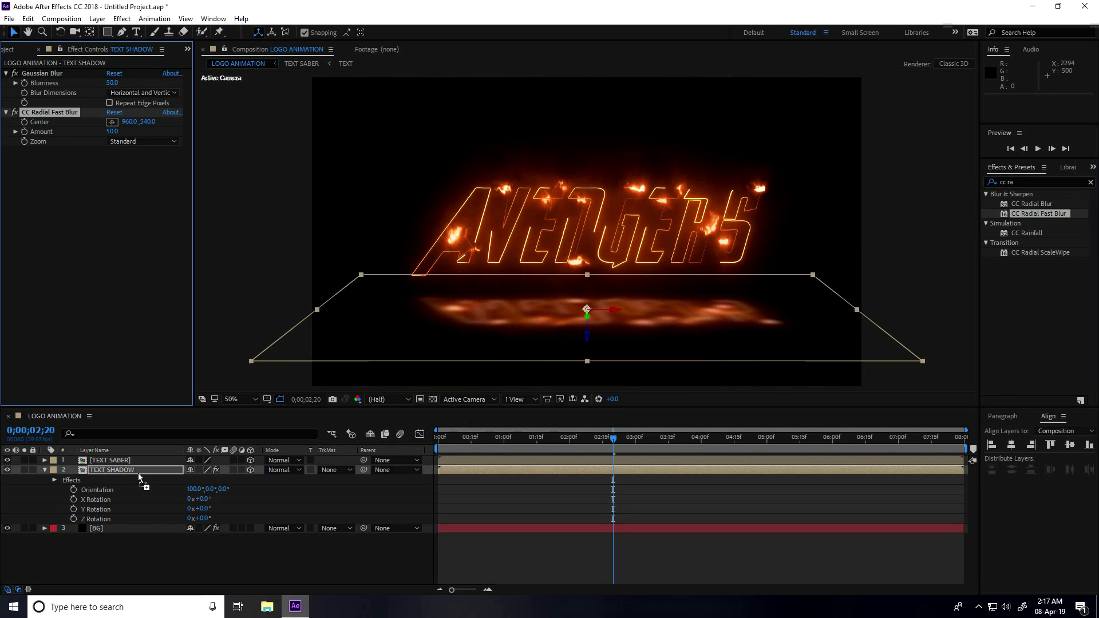
{"action": "left_click", "coordinate": [109, 132]}
{"action": "key", "text": "Return"}
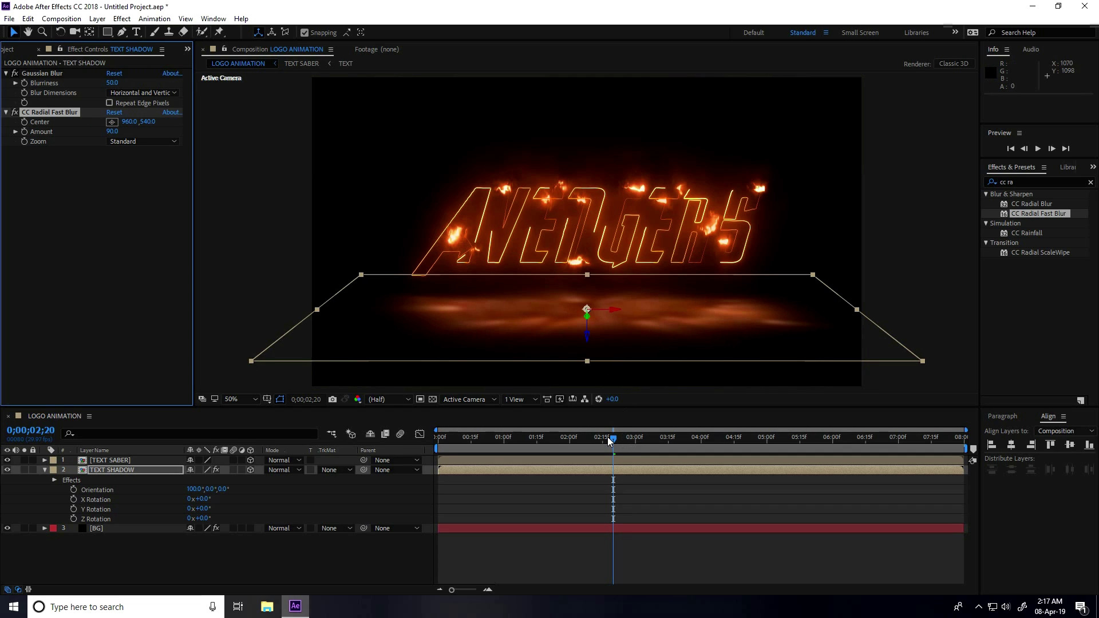
- Preview the logo with its blurred floor reflection from the beginning, collapsing TEXT SHADOW's properties
{"action": "left_click_drag", "start_coordinate": [611, 437], "coordinate": [378, 463]}
{"action": "key", "text": "space"}
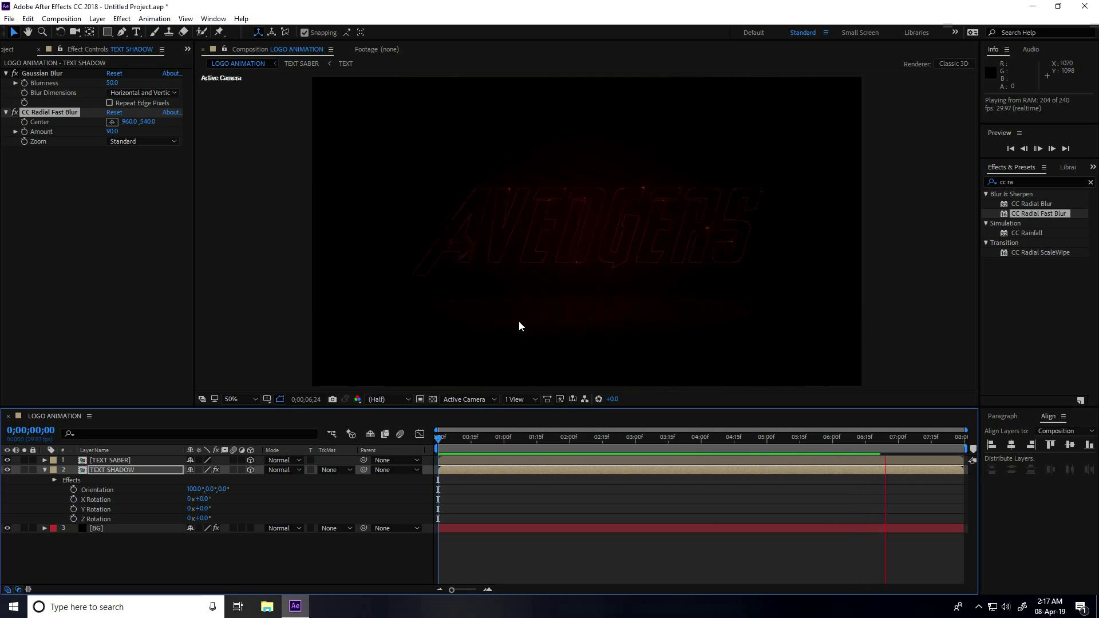
{"action": "key", "text": "space"}
{"action": "left_click", "coordinate": [45, 470]}
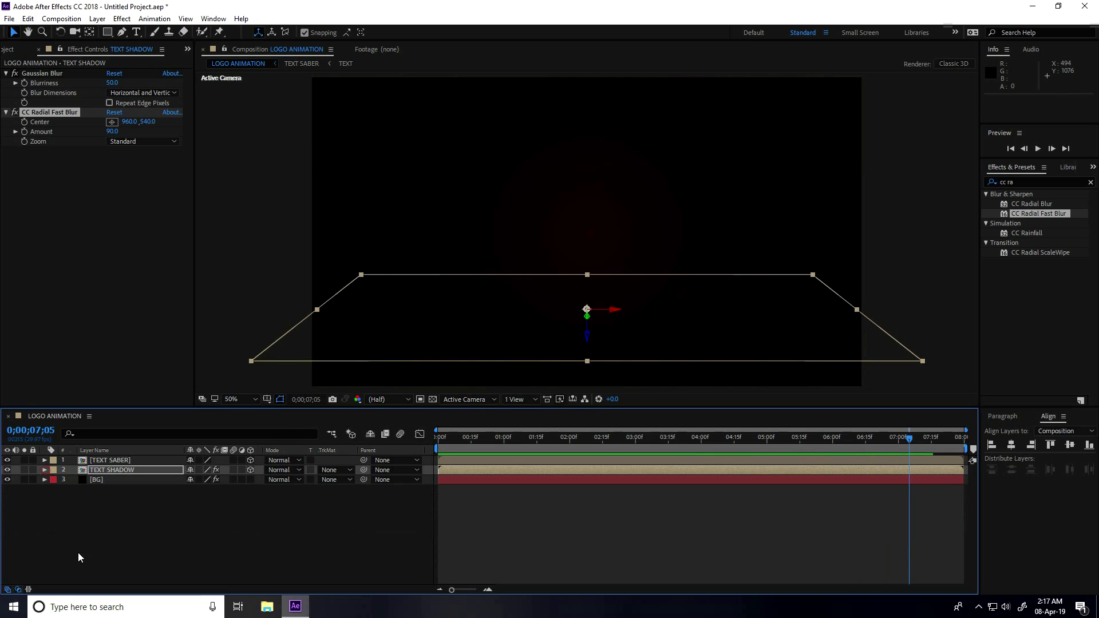
{"action": "left_click", "coordinate": [103, 538]}
{"action": "left_click_drag", "start_coordinate": [455, 438], "coordinate": [410, 444]}
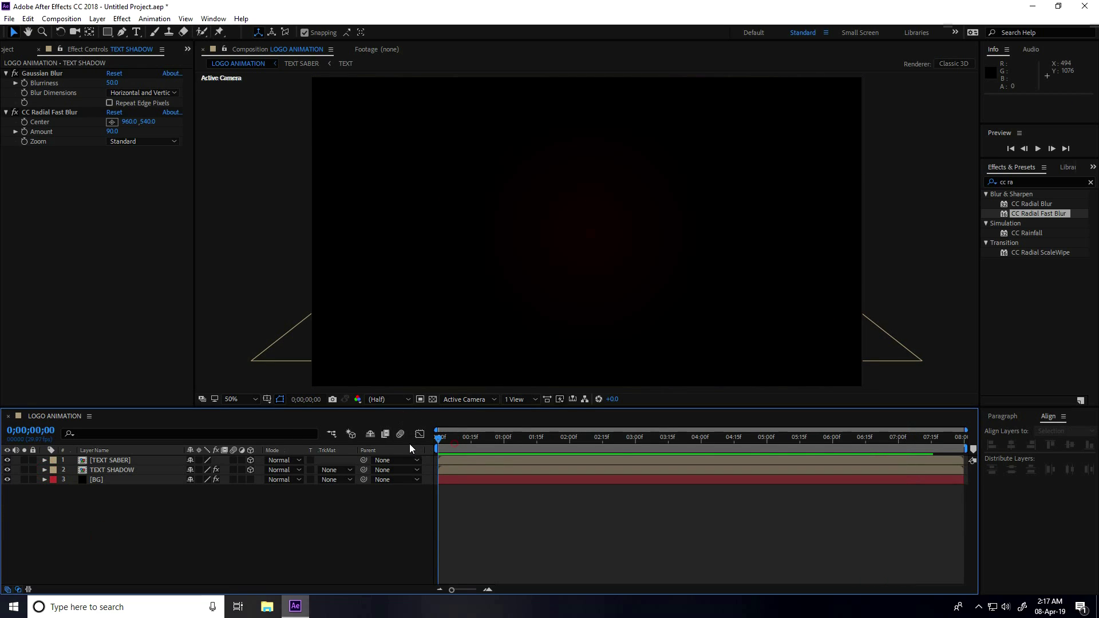
{"action": "key", "text": "space"}
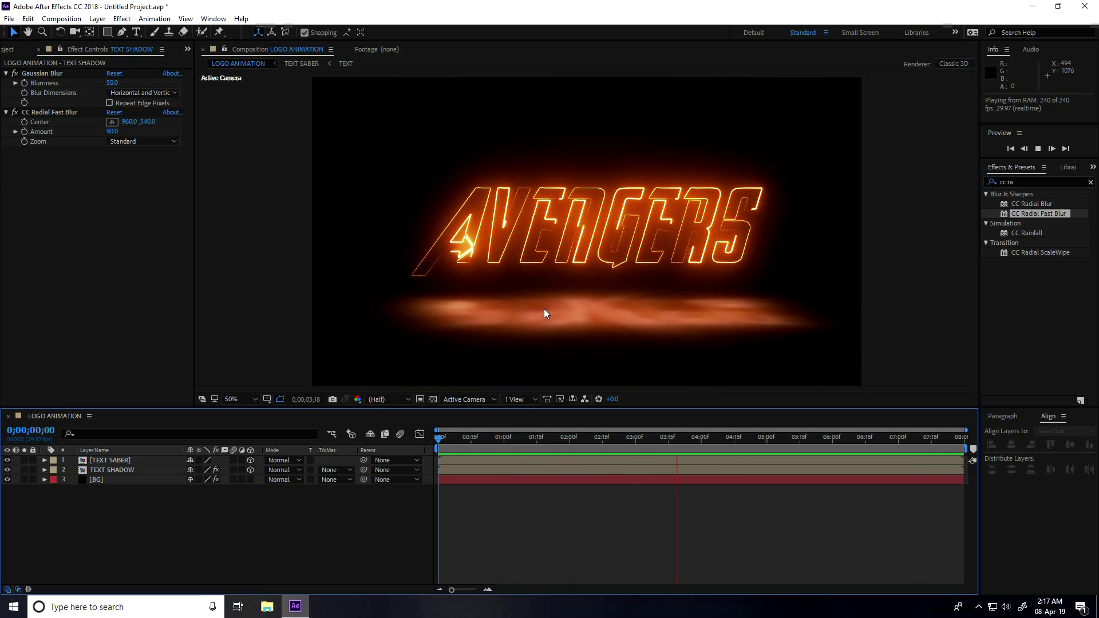
{"action": "key", "text": "space"}
- Add a two-node camera with the 50mm preset to the LOGO ANIMATION composition
{"action": "right_click", "coordinate": [112, 531]}
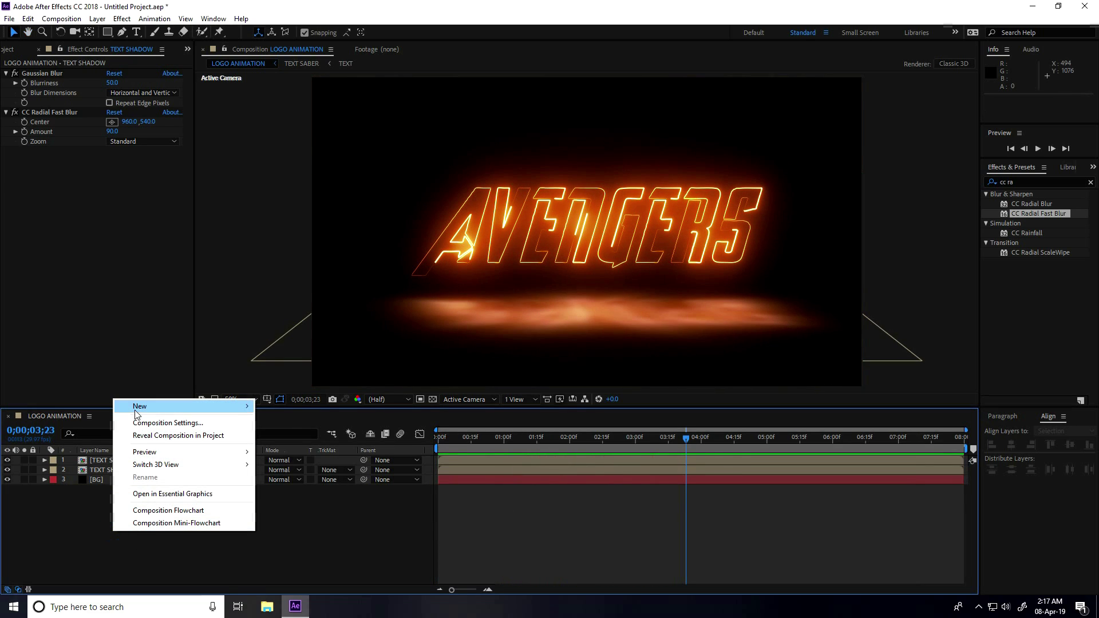
{"action": "mouse_move", "coordinate": [139, 407]}
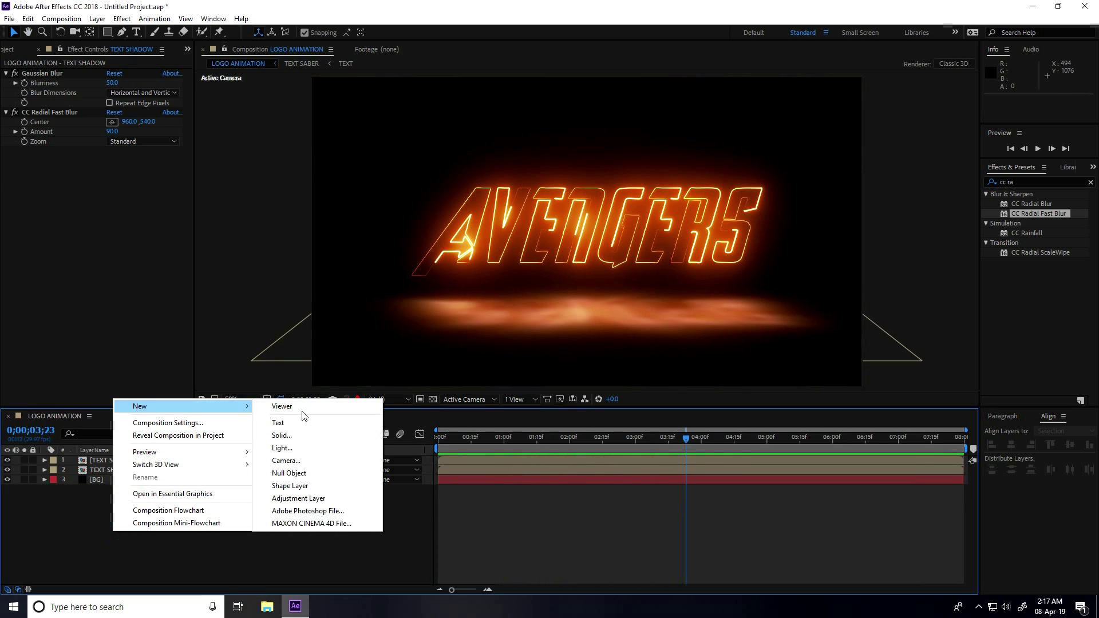
{"action": "left_click", "coordinate": [298, 460]}
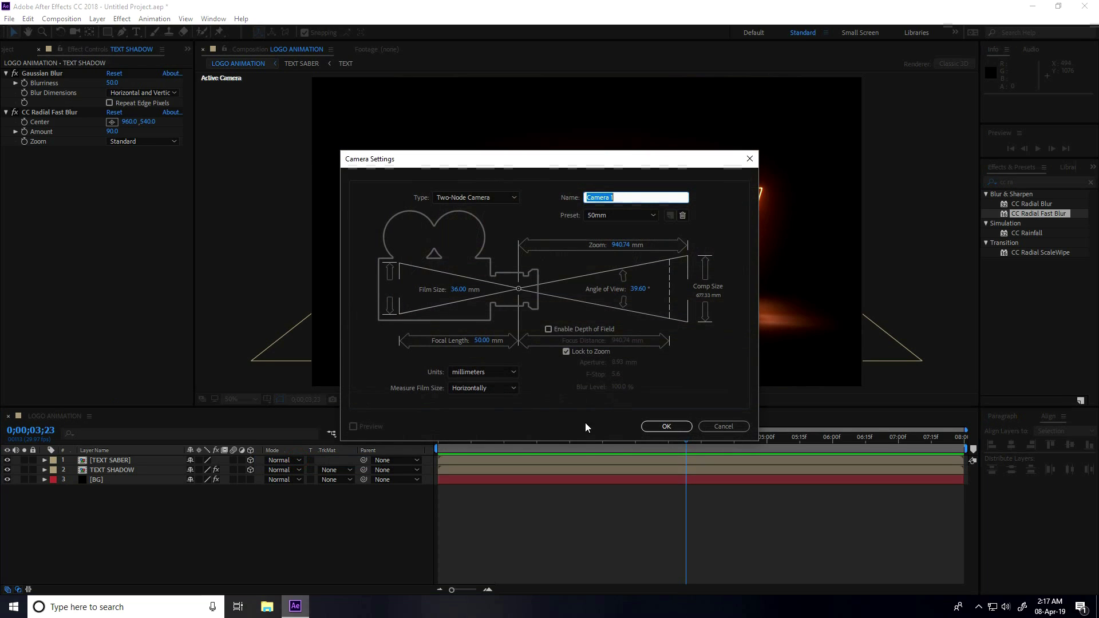
{"action": "left_click", "coordinate": [650, 426]}
- Add a null object as a 3D layer and parent Camera 1 to it
{"action": "right_click", "coordinate": [135, 540]}
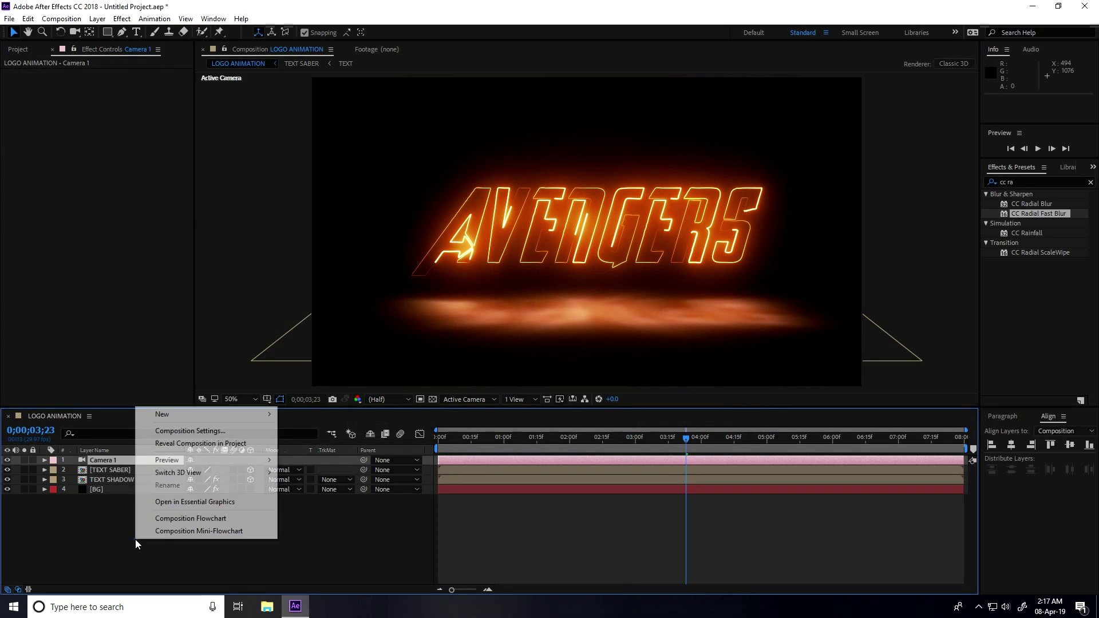
{"action": "mouse_move", "coordinate": [174, 422]}
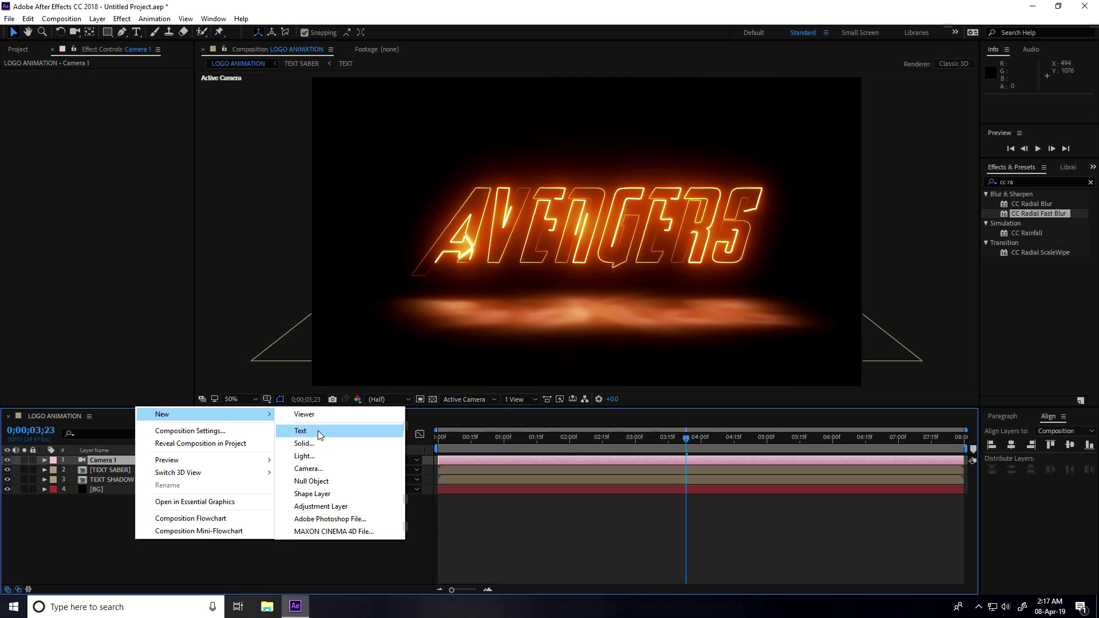
{"action": "left_click", "coordinate": [324, 484]}
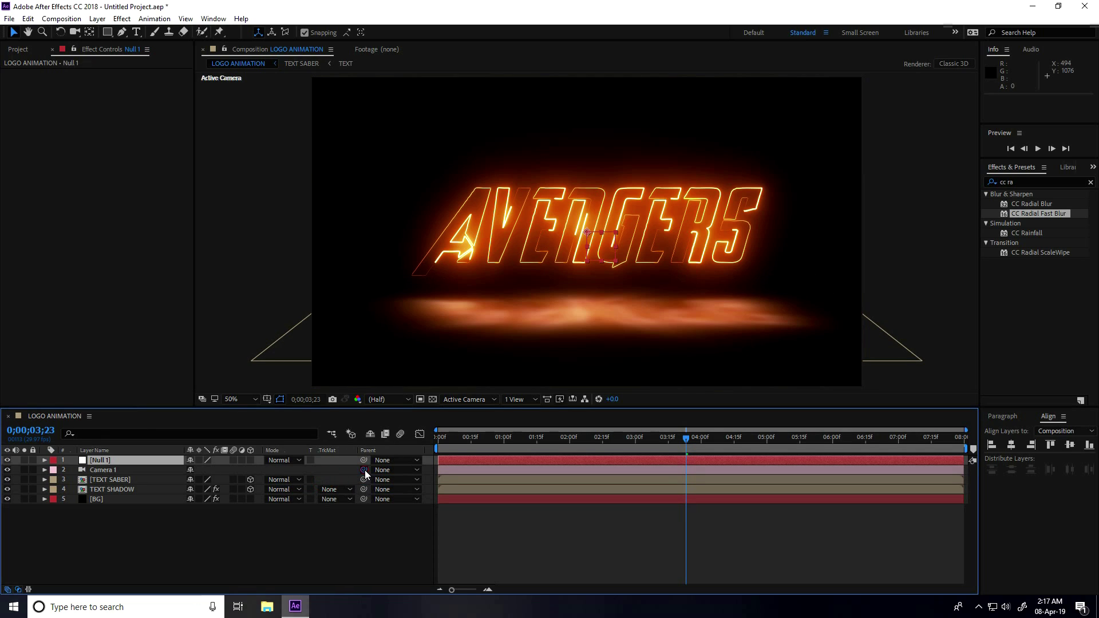
{"action": "left_click_drag", "start_coordinate": [365, 470], "coordinate": [101, 462]}
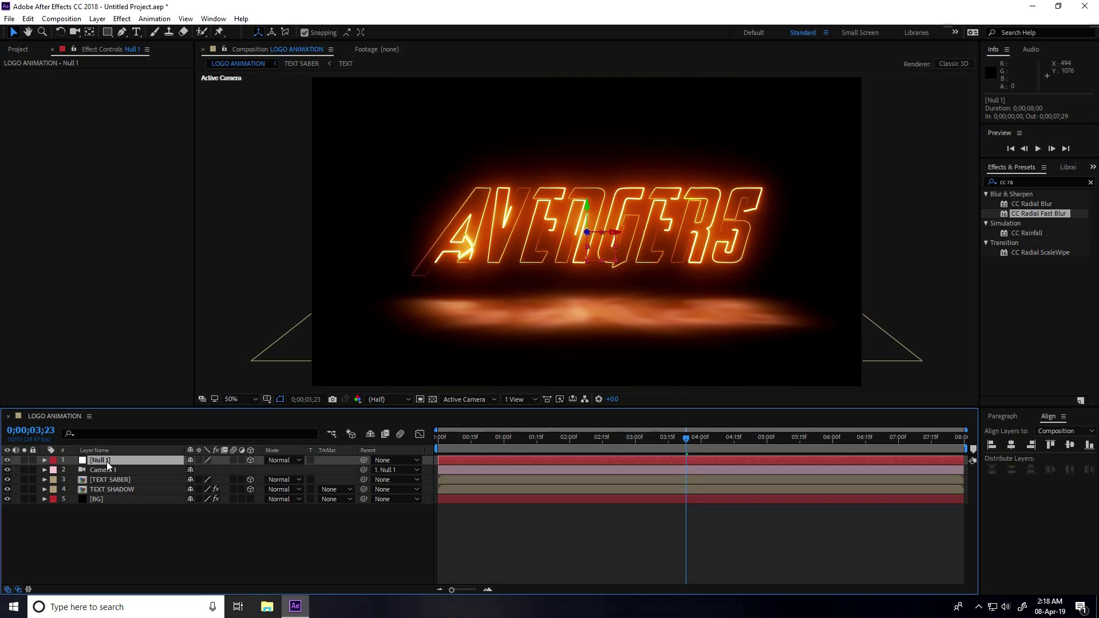
- Keyframe the null's position from 960, 540, 0 at the start to a Z value of 500 at 0;00;07;00
{"action": "key", "text": "p"}
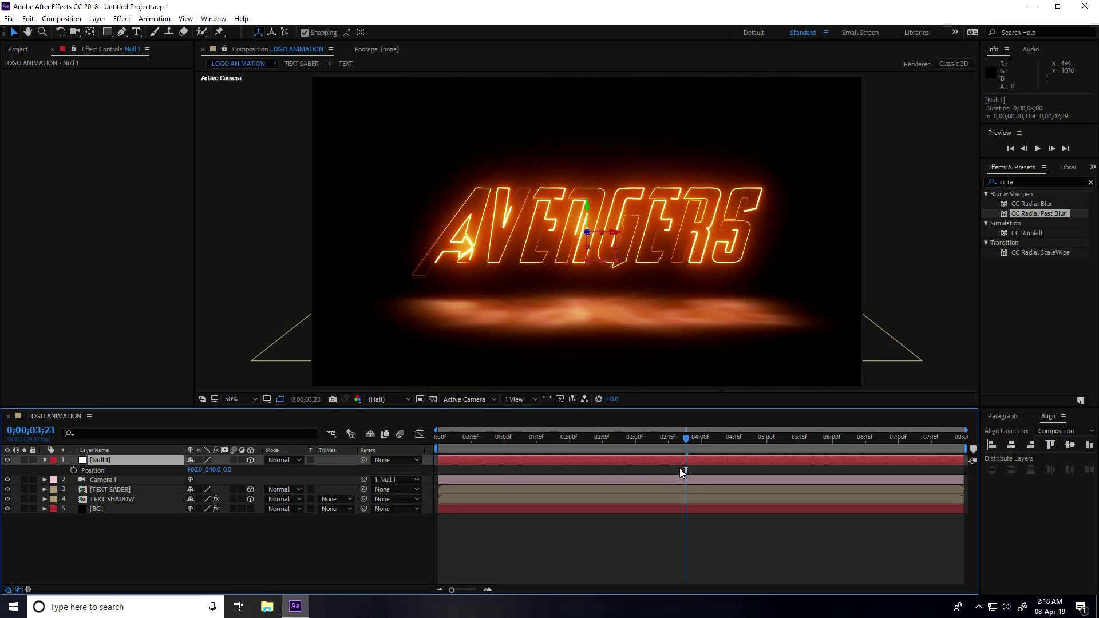
{"action": "left_click_drag", "start_coordinate": [689, 438], "coordinate": [406, 457]}
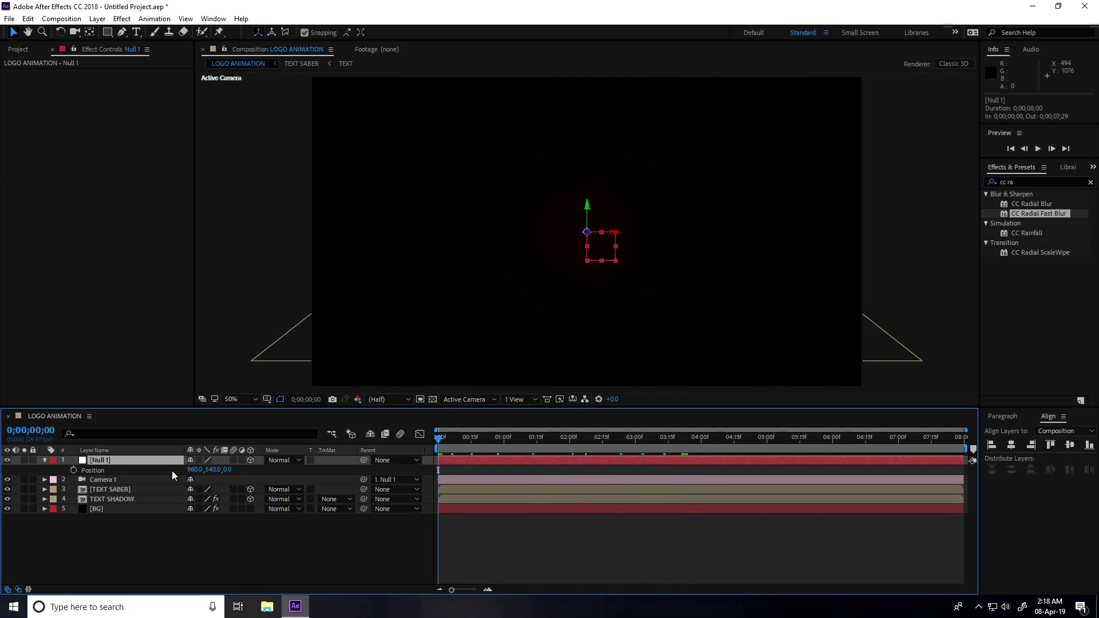
{"action": "left_click", "coordinate": [73, 470]}
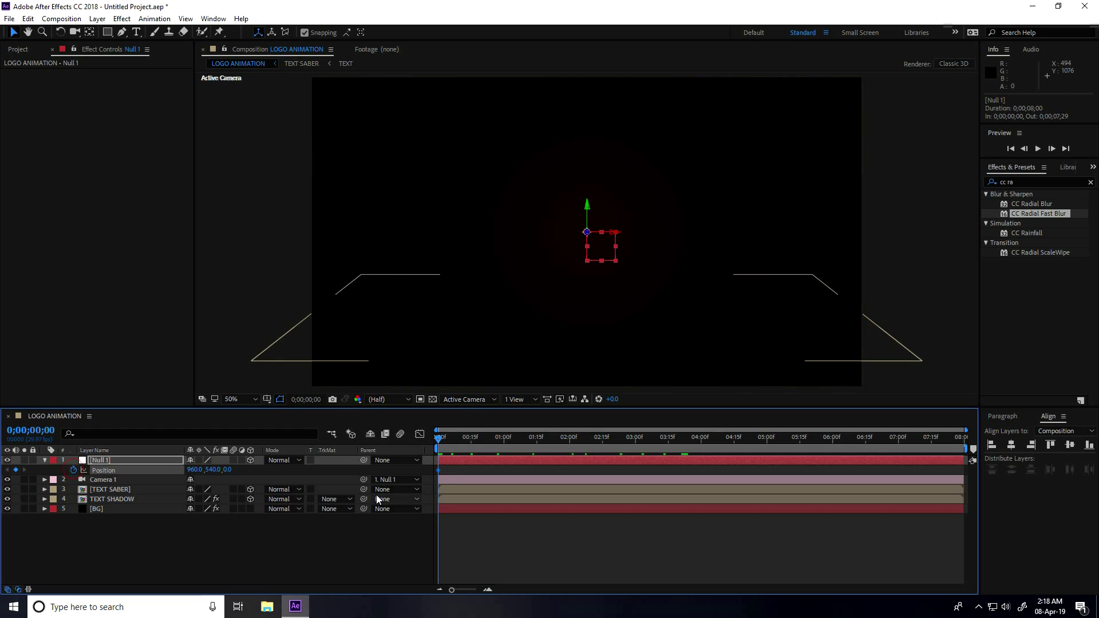
{"action": "left_click_drag", "start_coordinate": [442, 445], "coordinate": [898, 446]}
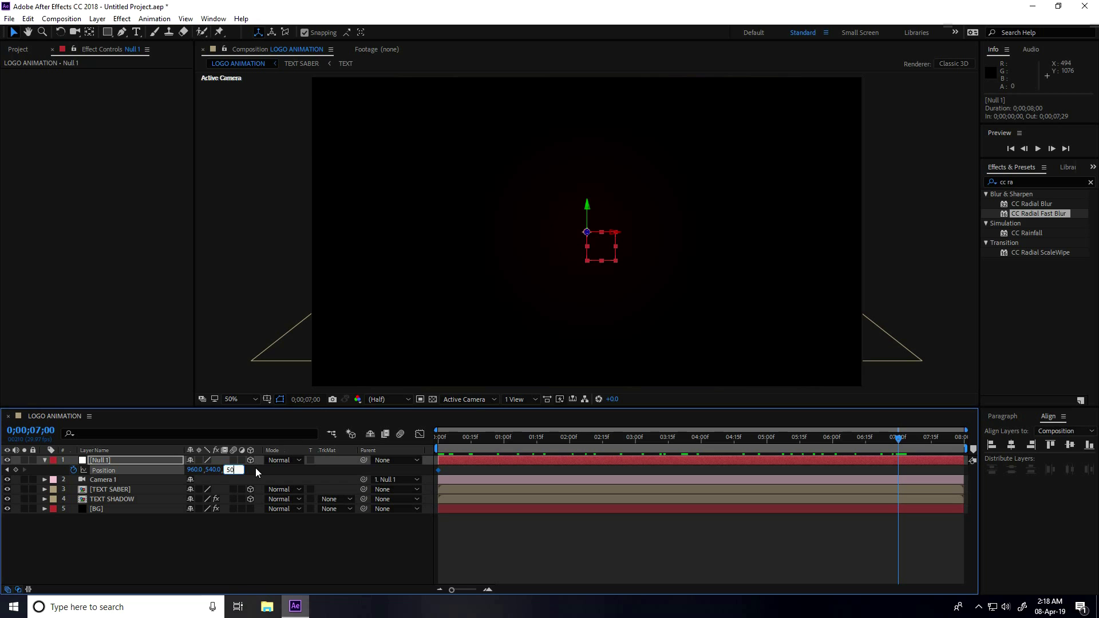
{"action": "key", "text": "Return"}
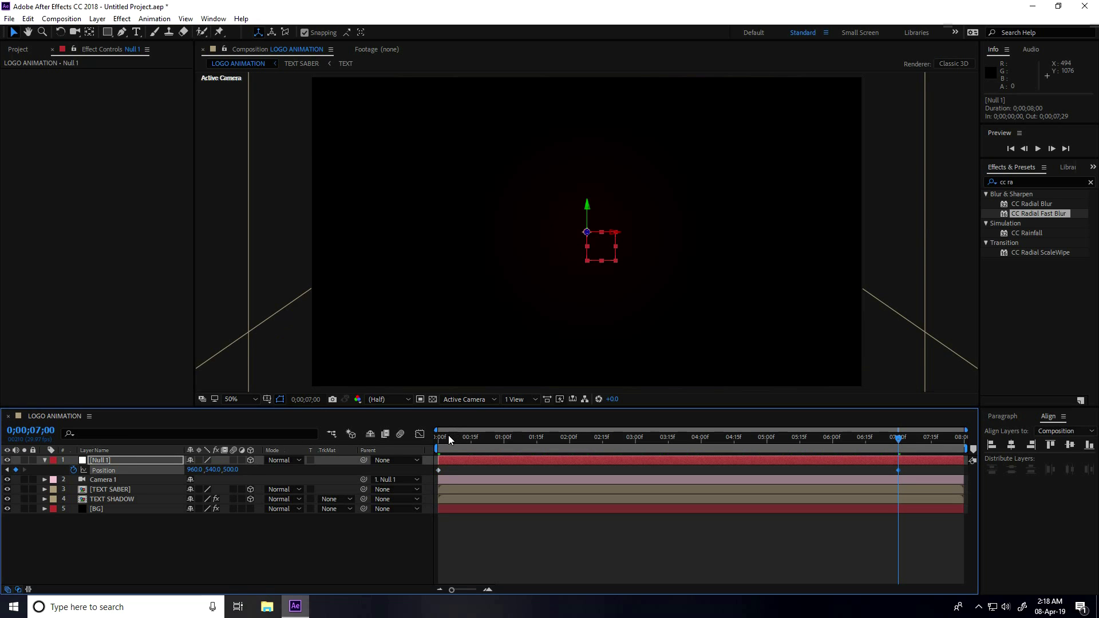
- Preview the camera move on the fiery logo from the beginning of the composition
{"action": "key", "text": "Home"}
{"action": "key", "text": "space"}
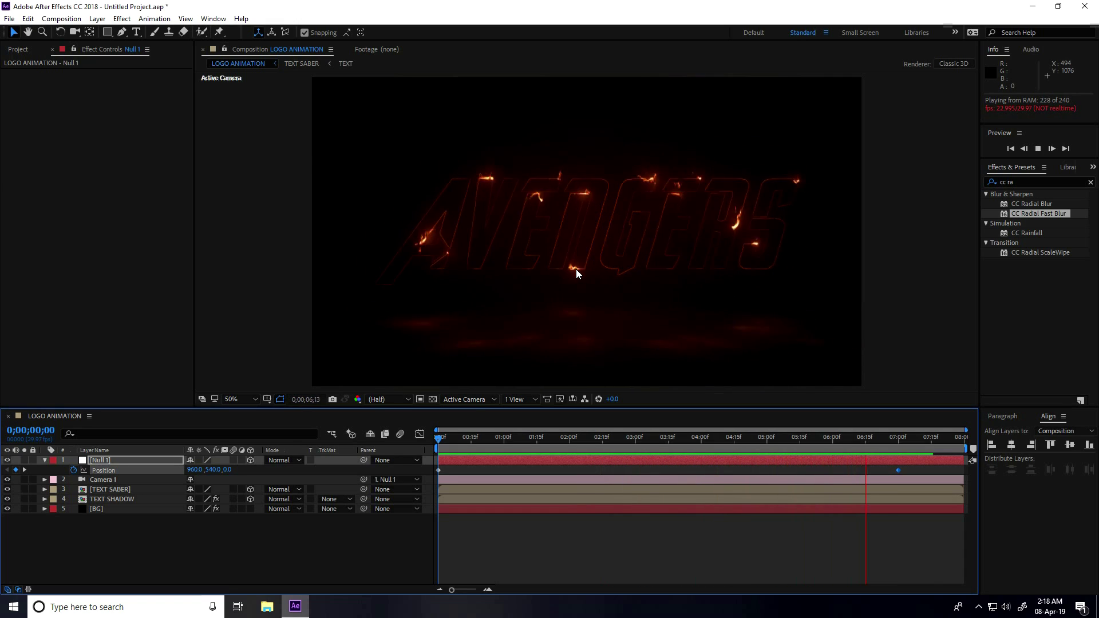
{"action": "key", "text": "space"}
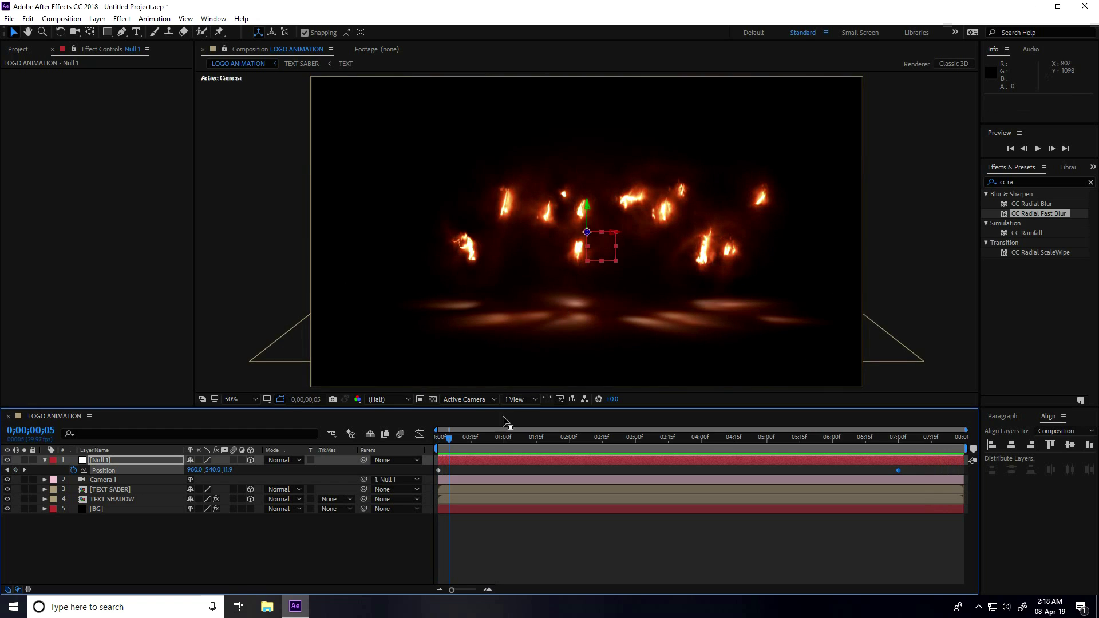
{"action": "left_click", "coordinate": [438, 438]}
{"action": "key", "text": "space"}
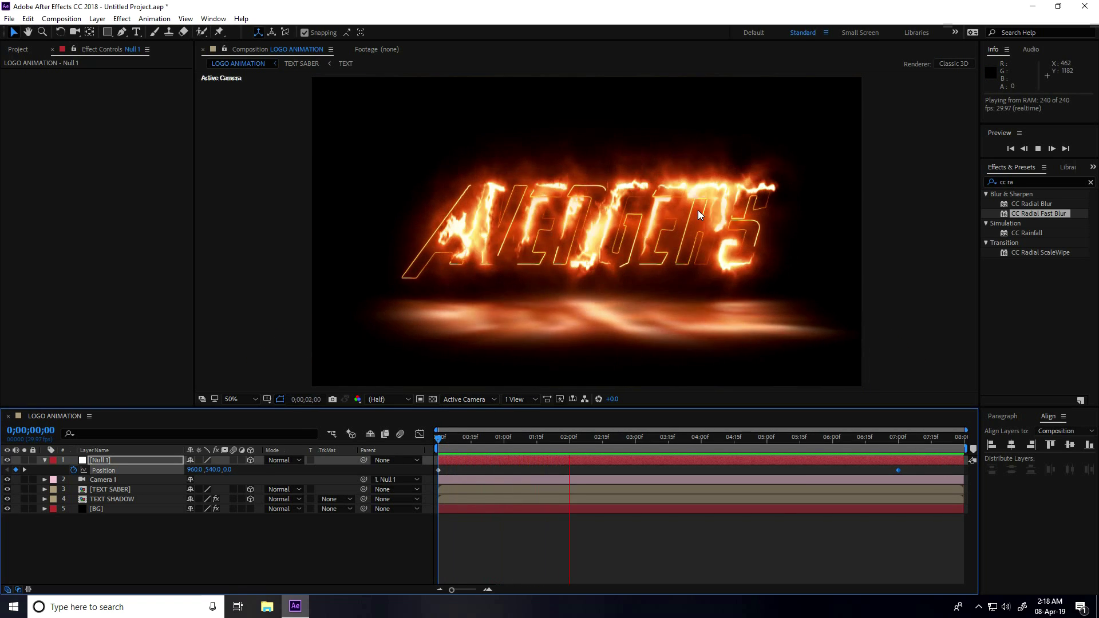
{"action": "key", "text": "space"}
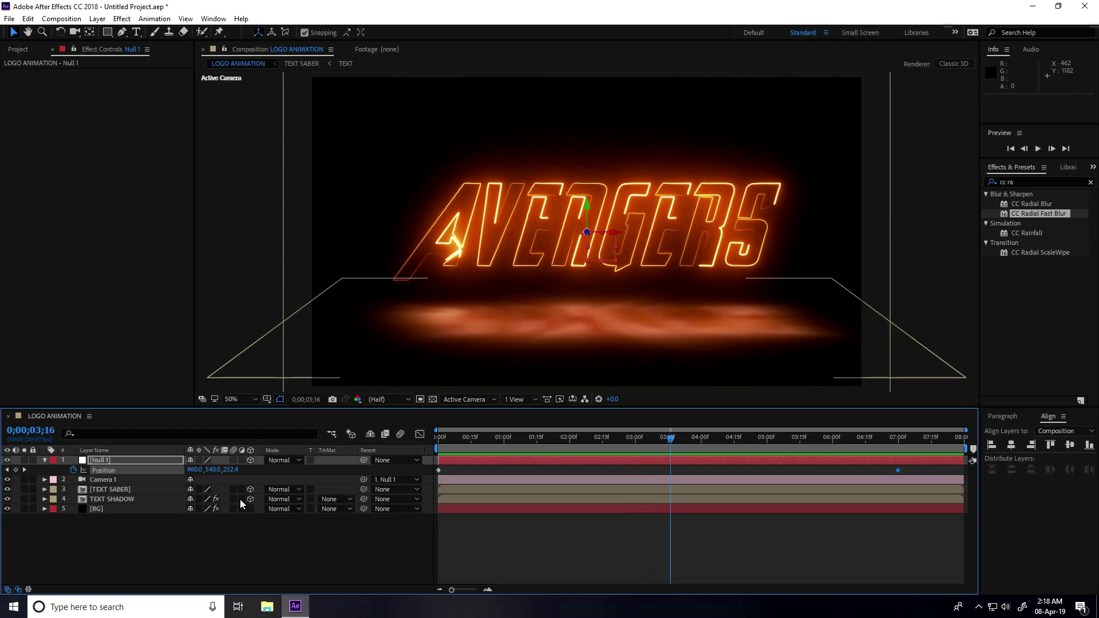
- Add an adjustment layer above all layers and apply the Tritone effect to it
{"action": "right_click", "coordinate": [195, 544]}
{"action": "mouse_move", "coordinate": [227, 417]}
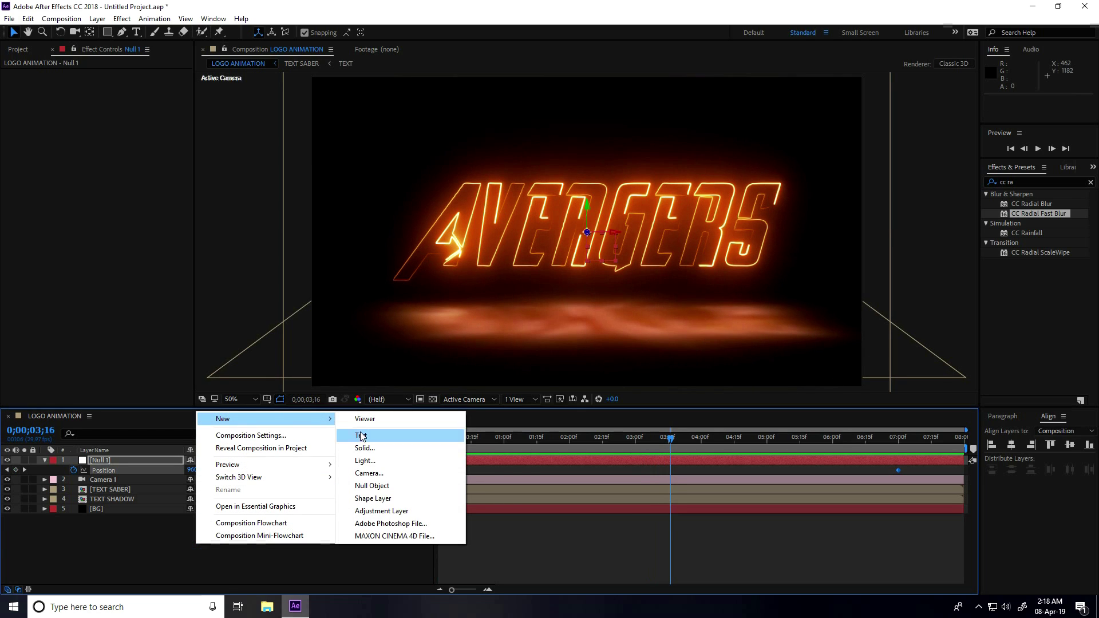
{"action": "left_click", "coordinate": [381, 512]}
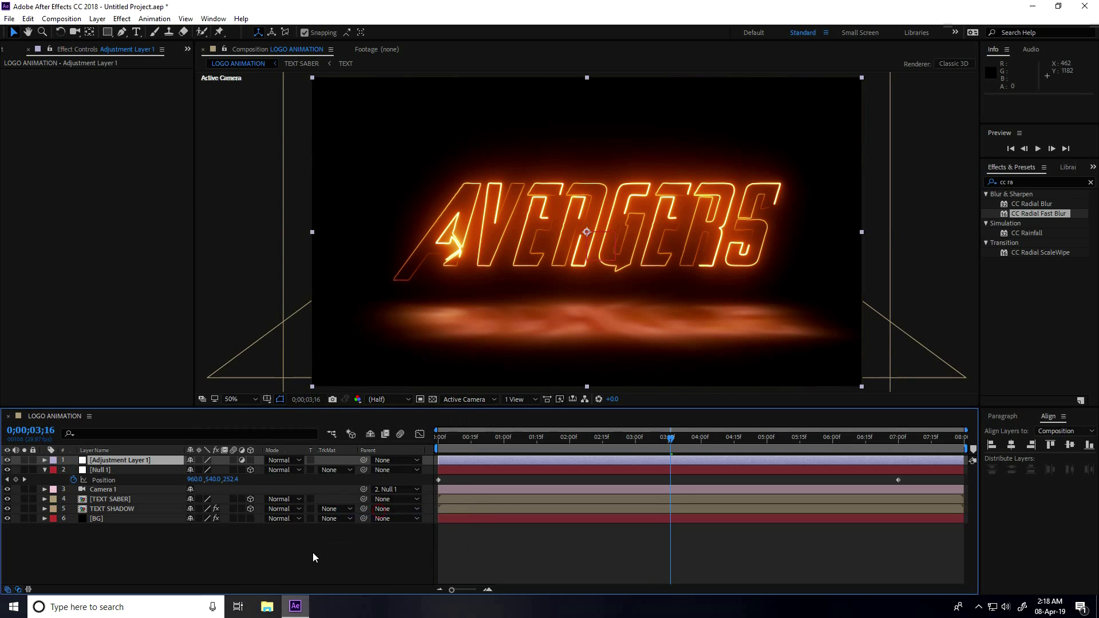
{"action": "left_click", "coordinate": [1019, 183]}
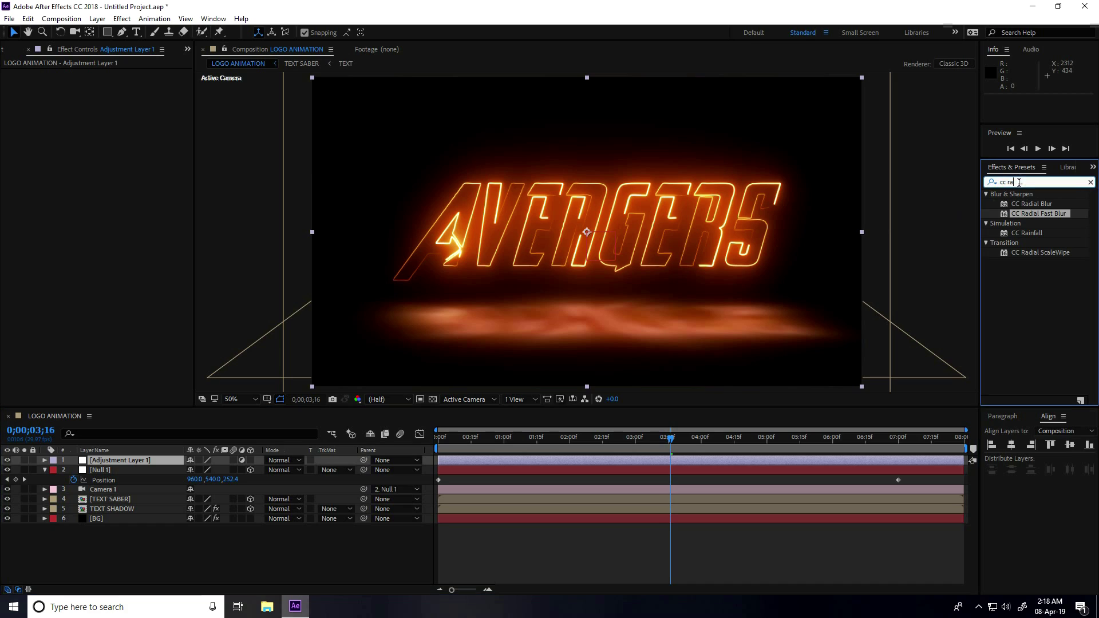
{"action": "type", "text": "tr"}
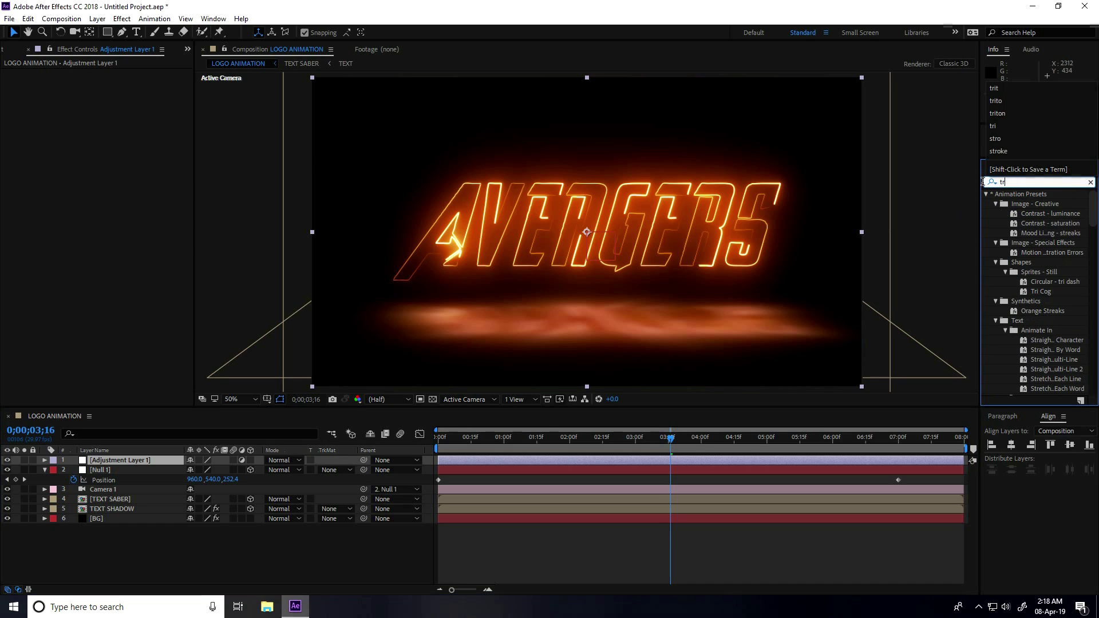
{"action": "type", "text": "i"}
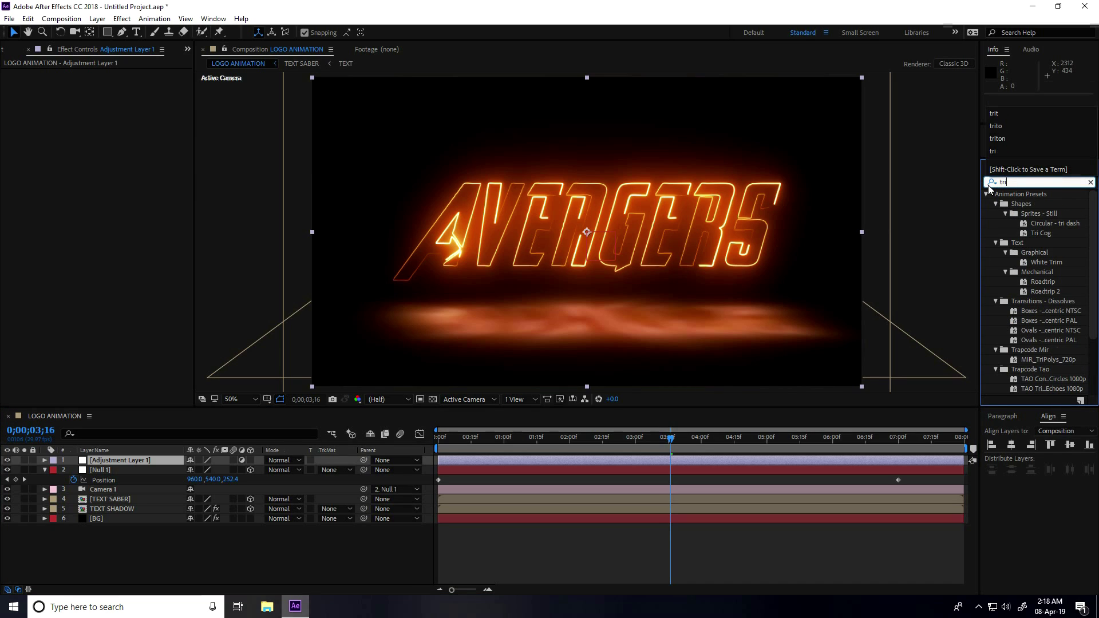
{"action": "type", "text": "t"}
{"action": "left_click_drag", "start_coordinate": [1035, 207], "coordinate": [158, 461]}
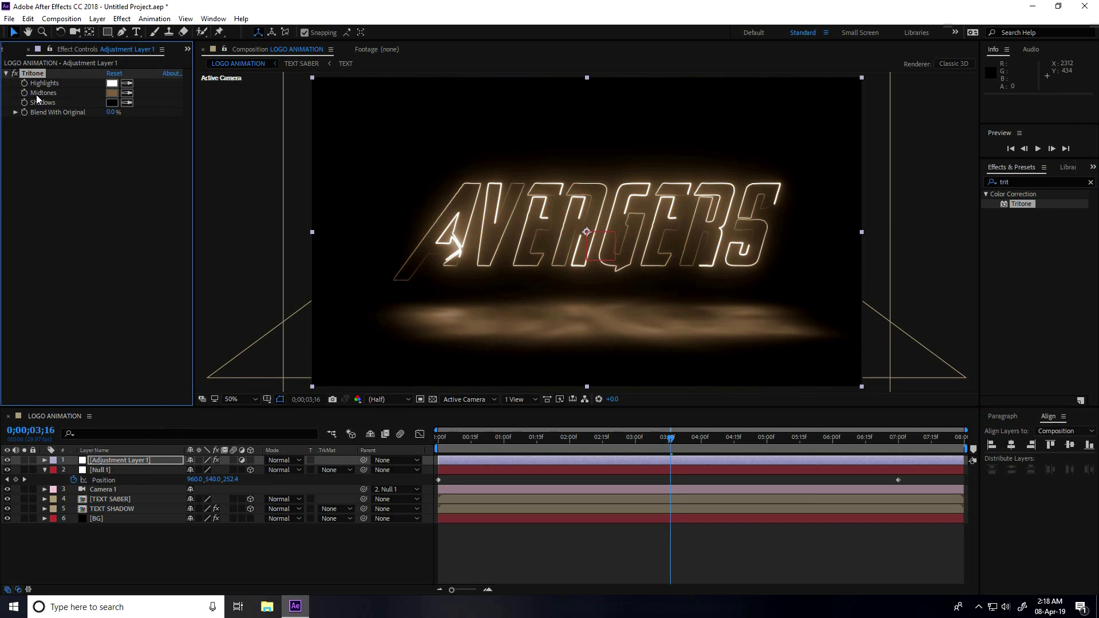
- Set the Tritone midtones to crimson red, F60B3C, and preview the recoloured logo from the beginning
{"action": "left_click", "coordinate": [112, 93]}
{"action": "left_click", "coordinate": [202, 177]}
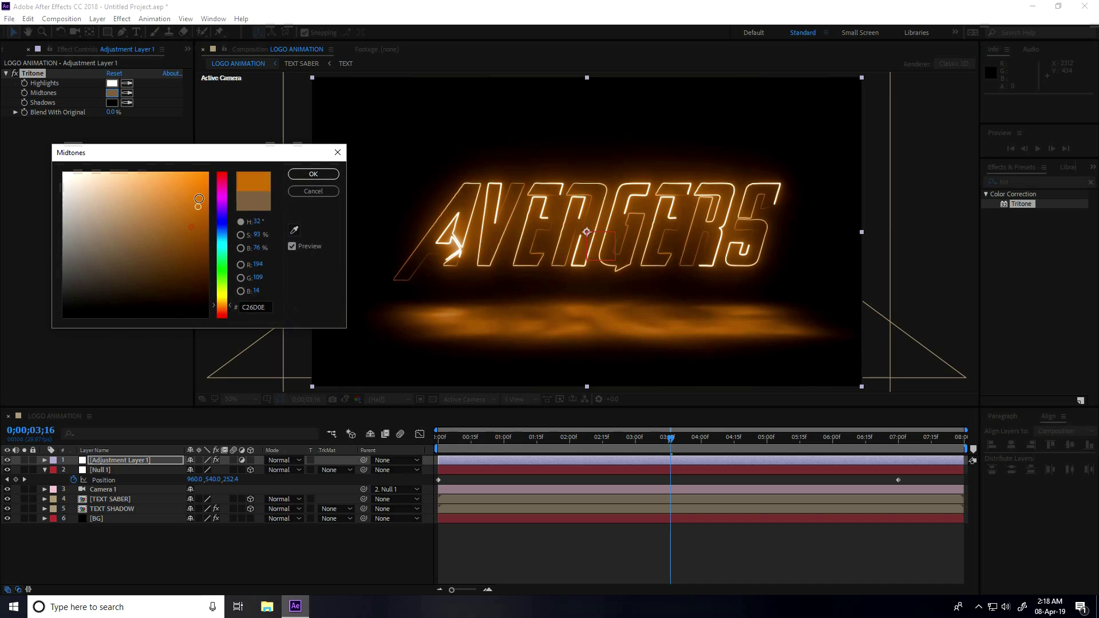
{"action": "left_click_drag", "start_coordinate": [221, 199], "coordinate": [221, 182]}
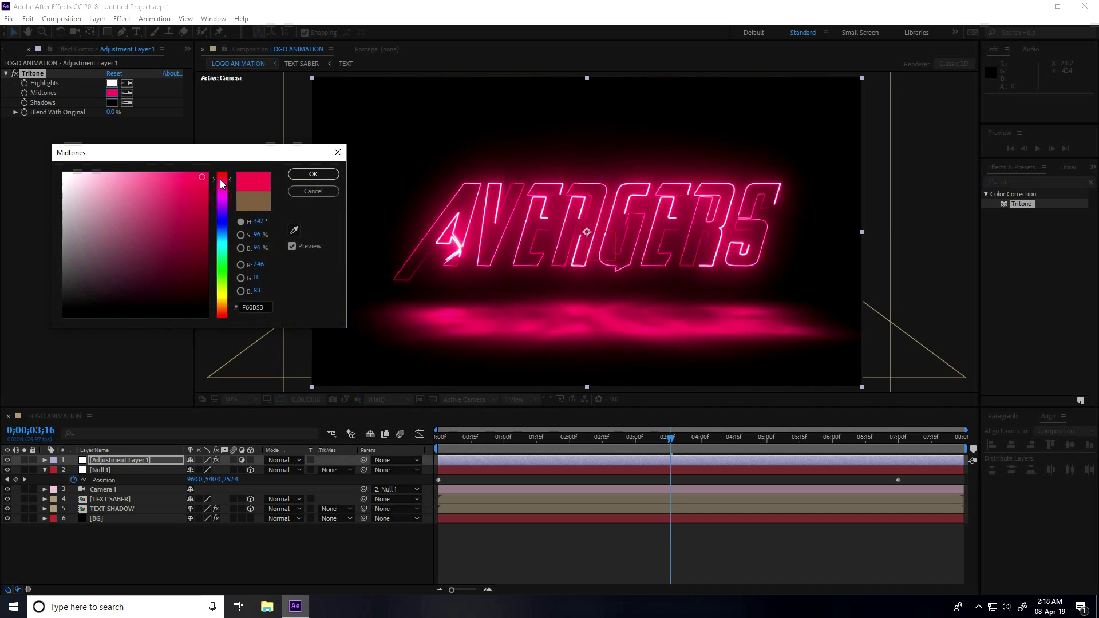
{"action": "left_click", "coordinate": [314, 174]}
{"action": "key", "text": "Home"}
{"action": "key", "text": "space"}
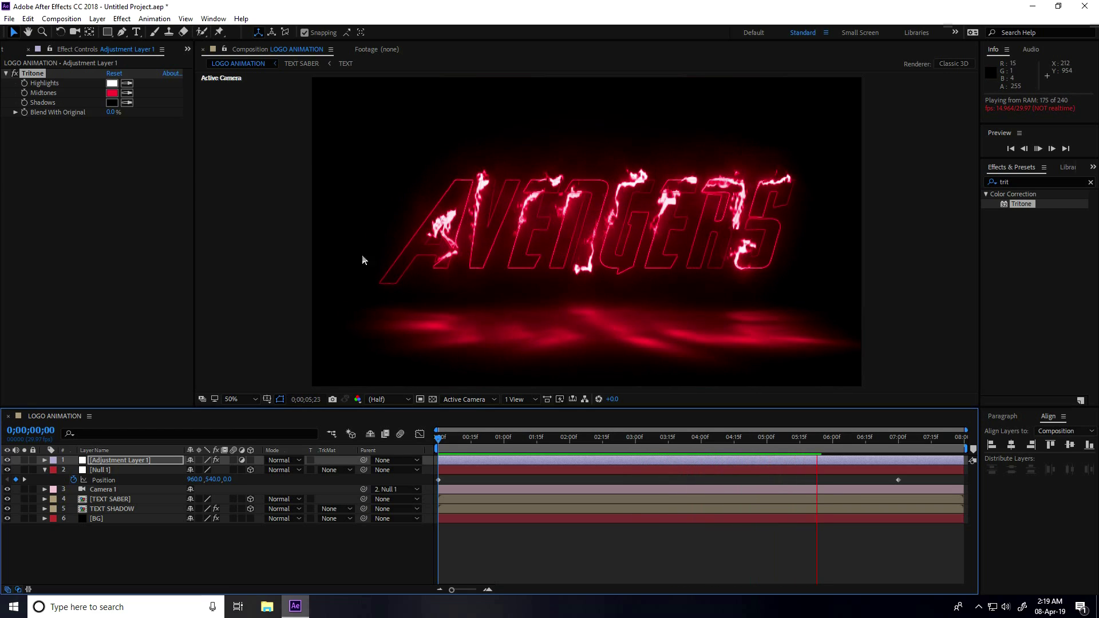
- Set the Tritone midtones to bright blue with hue 200°, saturation 100% and brightness 100%, and preview from the beginning
{"action": "left_click", "coordinate": [112, 93]}
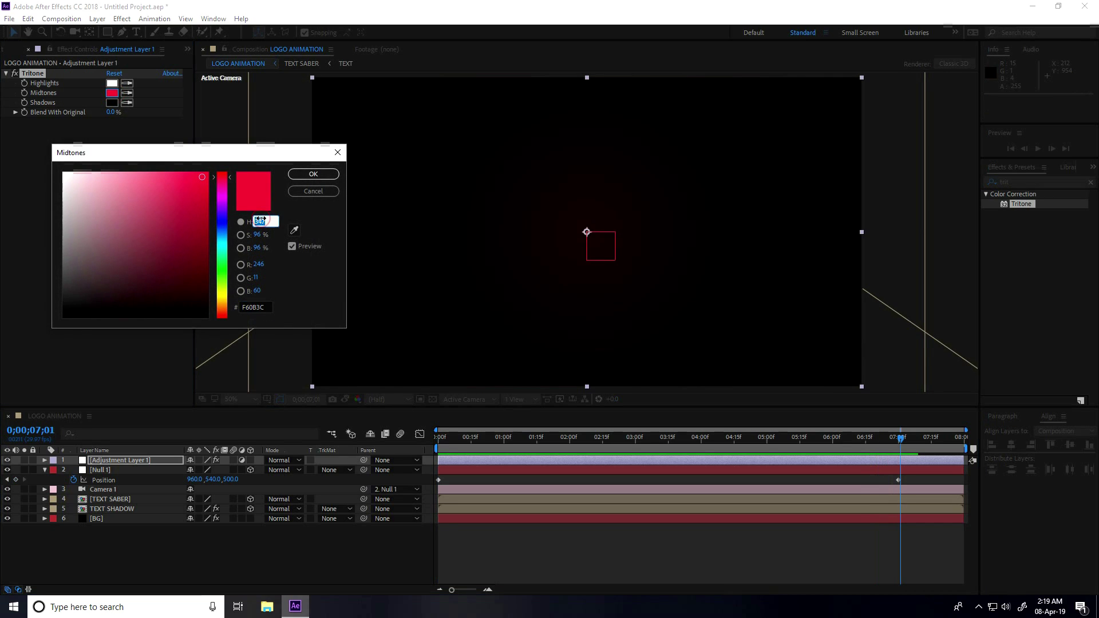
{"action": "type", "text": "200"}
{"action": "type", "text": "100"}
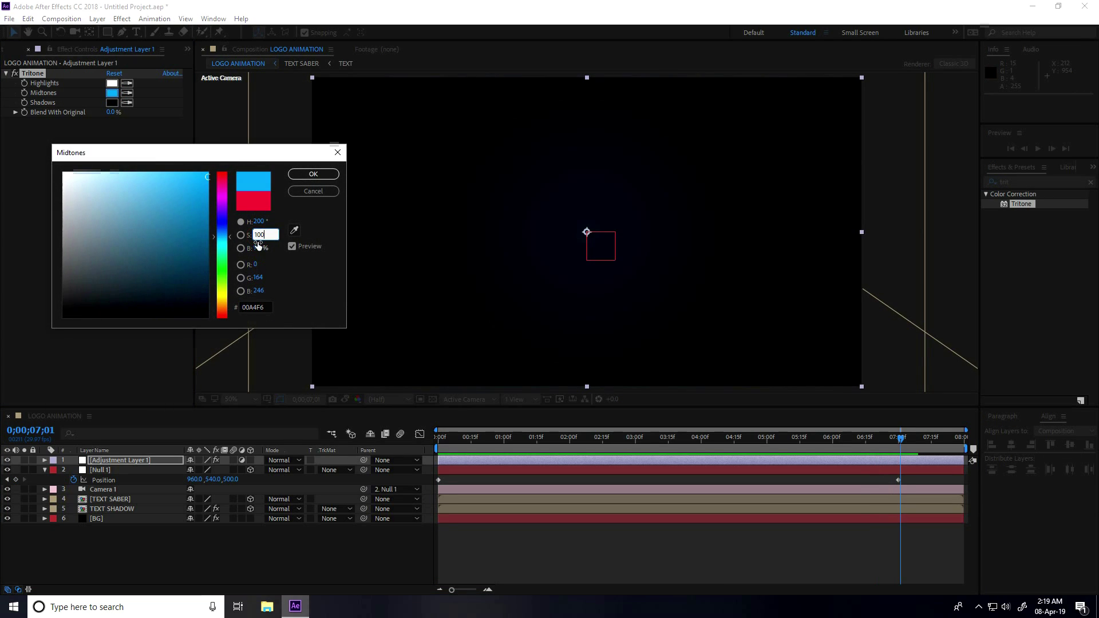
{"action": "left_click", "coordinate": [258, 248]}
{"action": "type", "text": "100"}
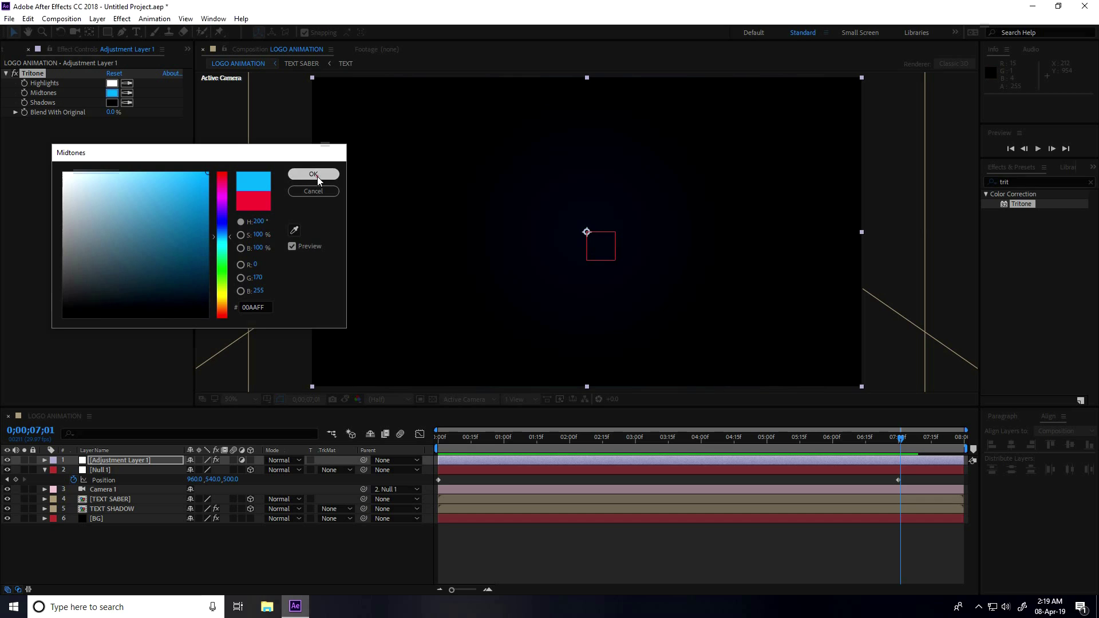
{"action": "left_click", "coordinate": [313, 174]}
{"action": "left_click", "coordinate": [442, 441]}
{"action": "key", "text": "space"}
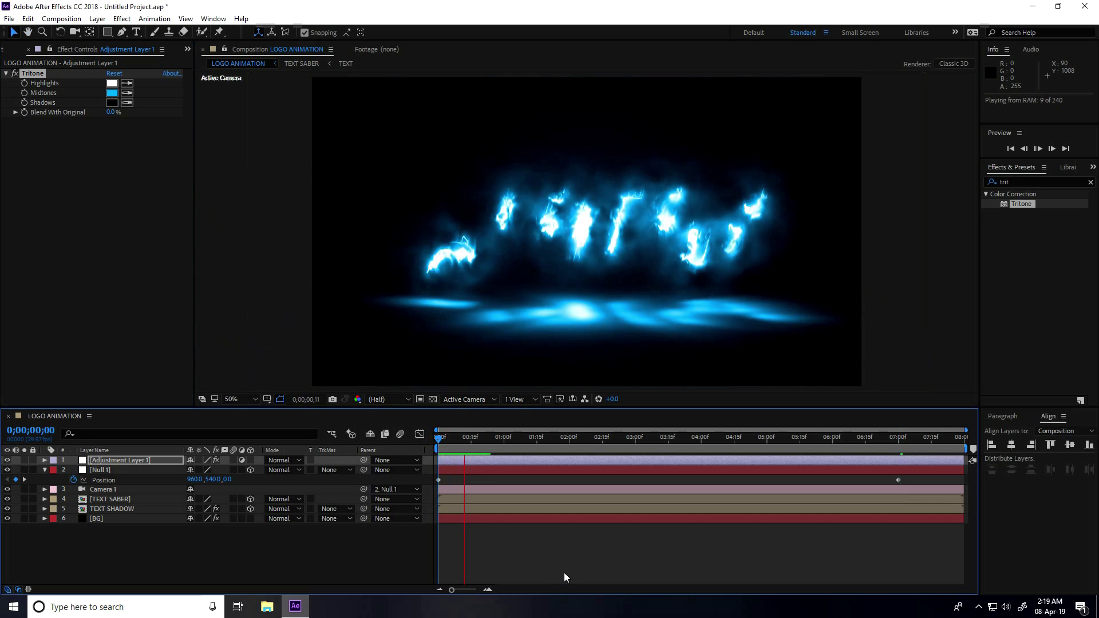